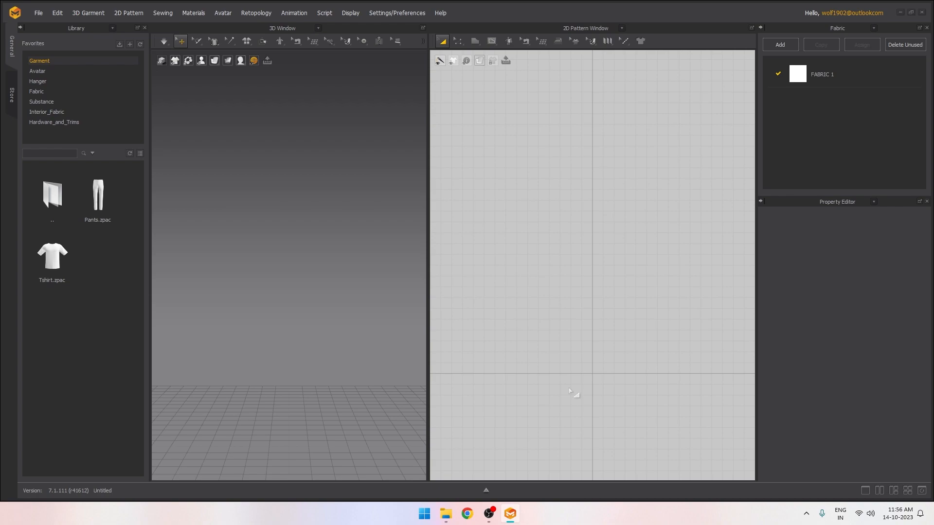
# Switch to File Explorer and examine the T-shirt reference photos and the Tshirt_Layout pattern image in the Plain T-Shirt folder
pyautogui.click(445, 516)
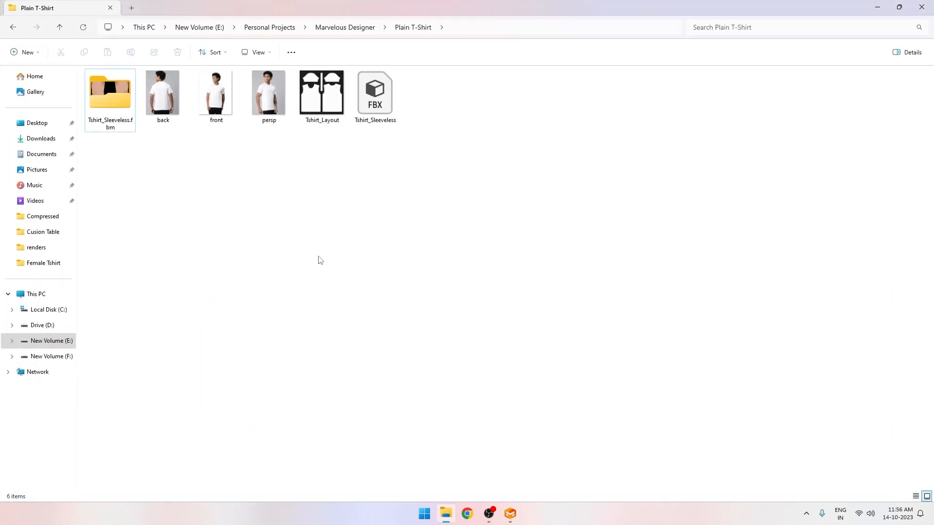
pyautogui.click(179, 97)
pyautogui.doubleClick(179, 97)
pyautogui.press('Right')
pyautogui.press('Right')
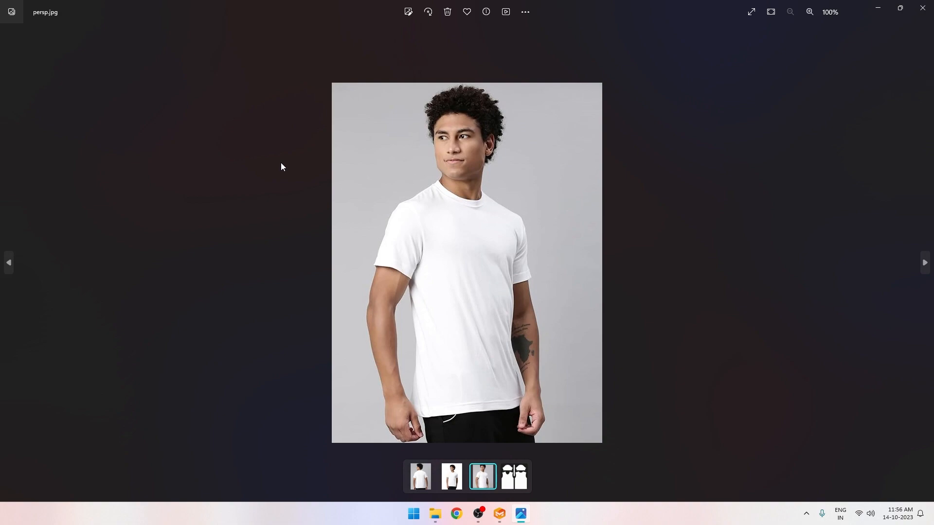
pyautogui.press('Right')
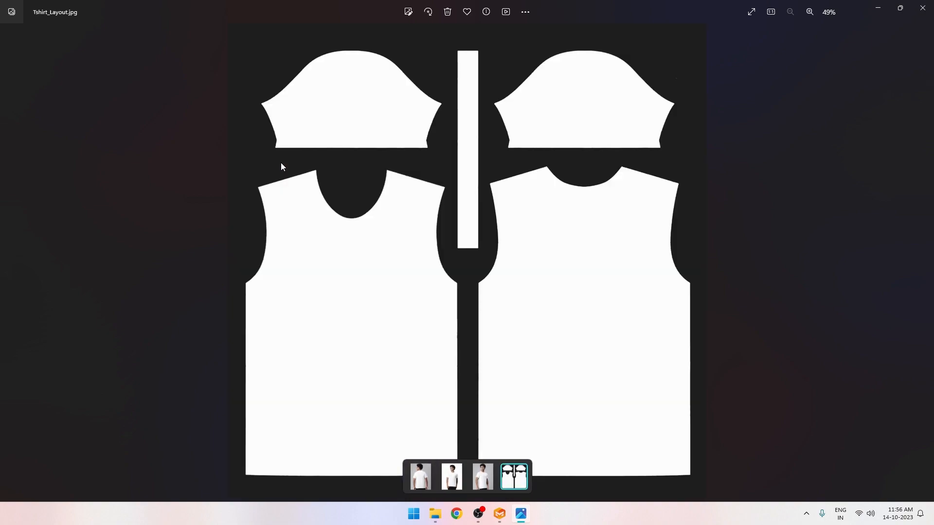
pyautogui.click(923, 8)
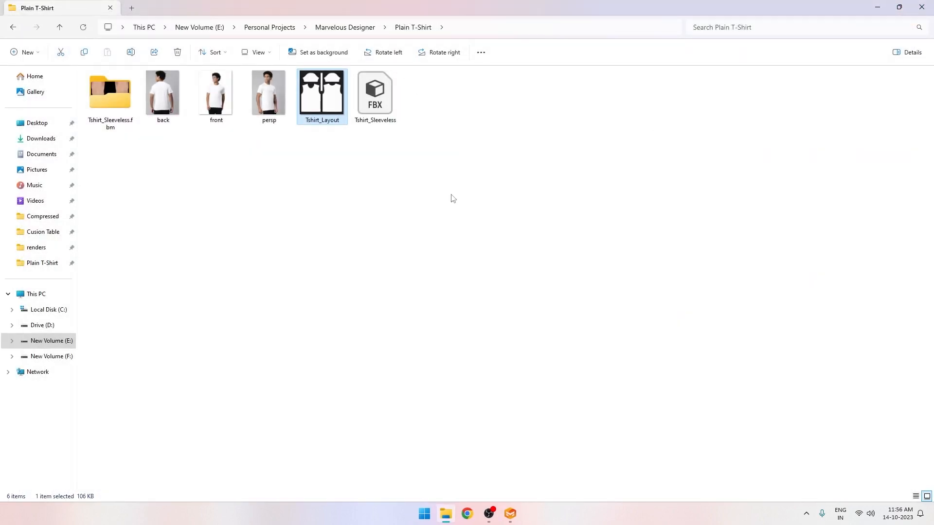
# Launch PureRef and load the Tshirt_Layout image from the Plain T-Shirt folder as a reference
pyautogui.press('super')
pyautogui.write('pureref')
pyautogui.press('Return')
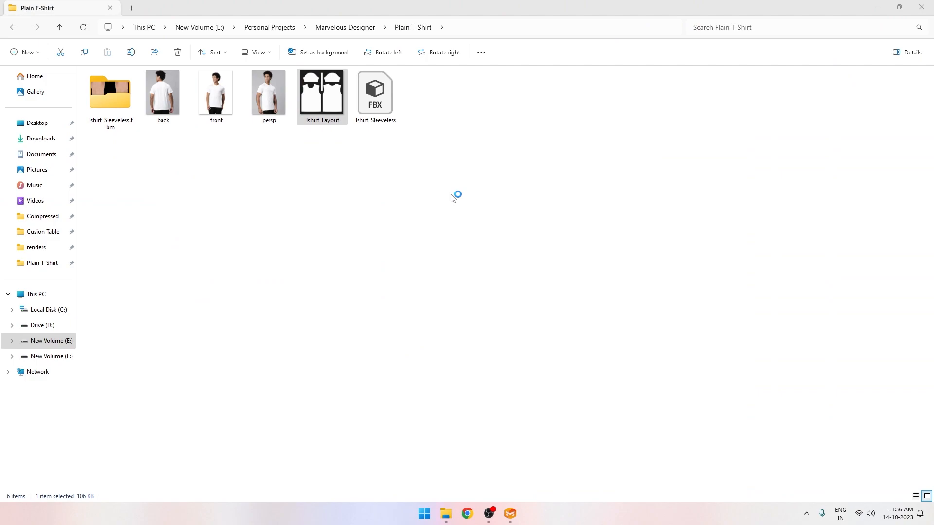
pyautogui.moveTo(308, 86); pyautogui.dragTo(148, 387)
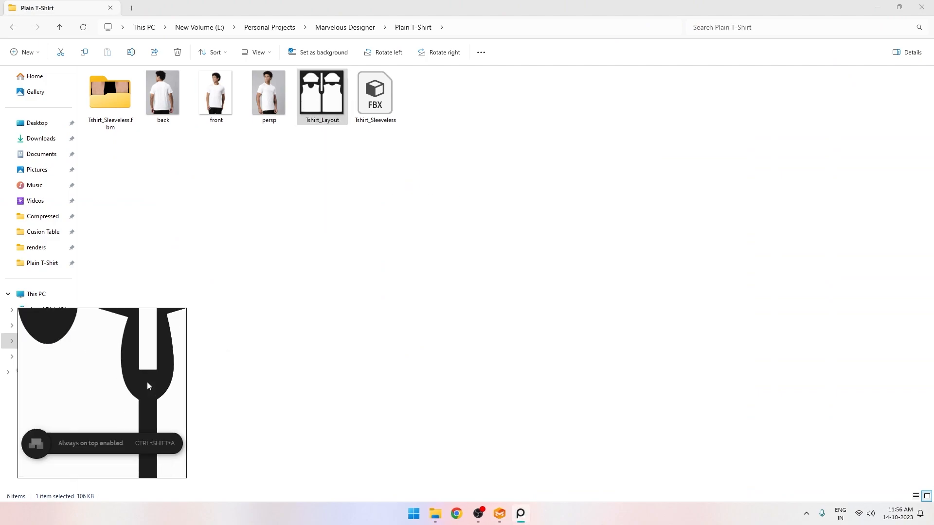
# Fit the reference window around one sleeve, the collar strip and the front body, then place it over Marvelous Designer's library area
pyautogui.scroll(-4, 148, 387)
pyautogui.moveTo(135, 370); pyautogui.dragTo(231, 241, button='right')
pyautogui.click(290, 257)
pyautogui.moveTo(286, 255); pyautogui.dragTo(240, 261)
pyautogui.moveTo(174, 345); pyautogui.dragTo(170, 375)
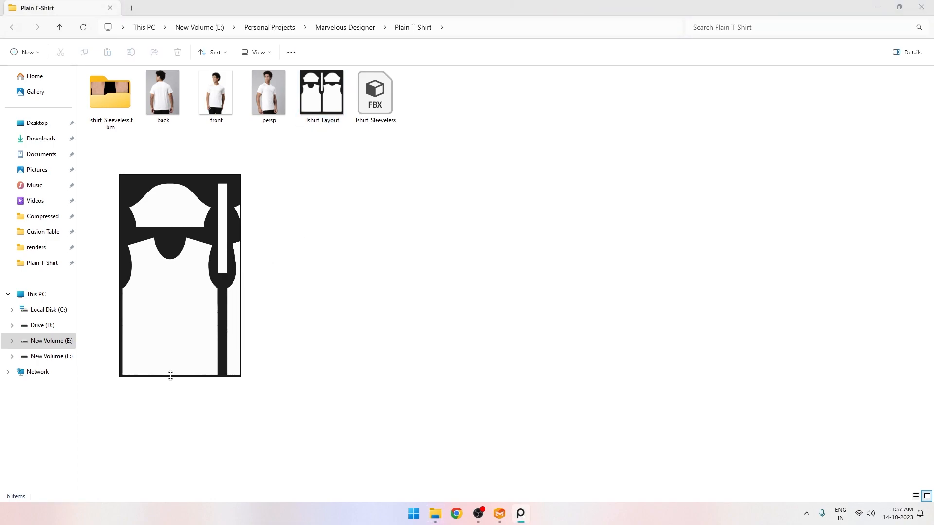
pyautogui.click(877, 6)
pyautogui.moveTo(172, 235); pyautogui.dragTo(74, 341, button='right')
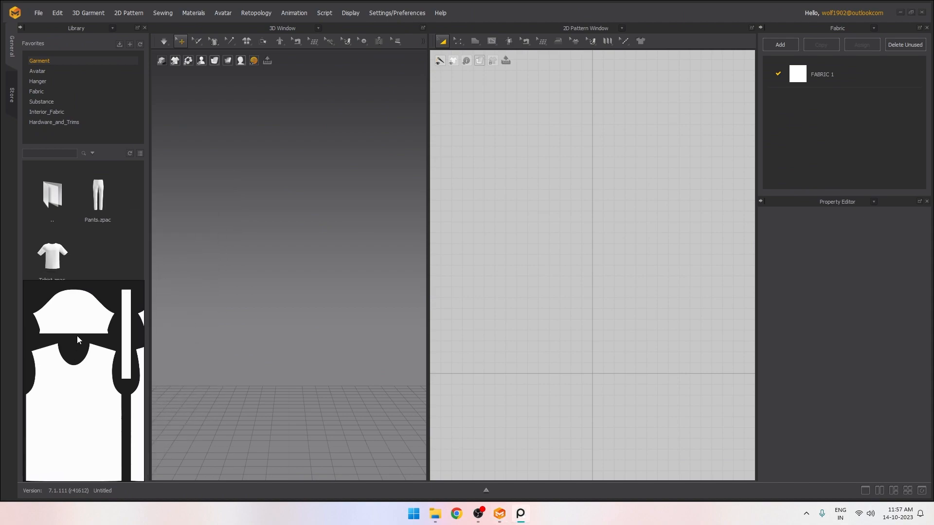
# Load the FV2 female avatar from the library and reposition the reference image over the library's file list
pyautogui.click(45, 72)
pyautogui.moveTo(89, 317); pyautogui.dragTo(78, 368, button='right')
pyautogui.doubleClick(103, 211)
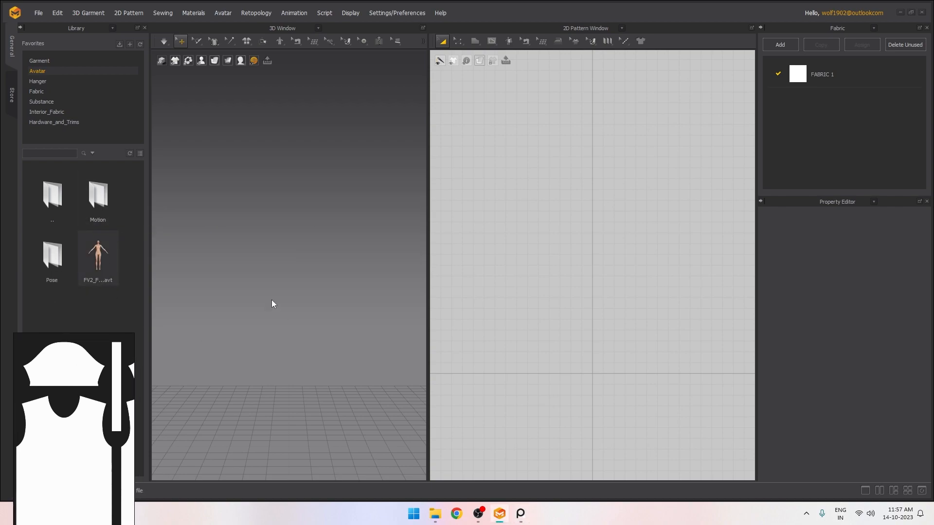
pyautogui.moveTo(86, 394); pyautogui.dragTo(94, 224, button='right')
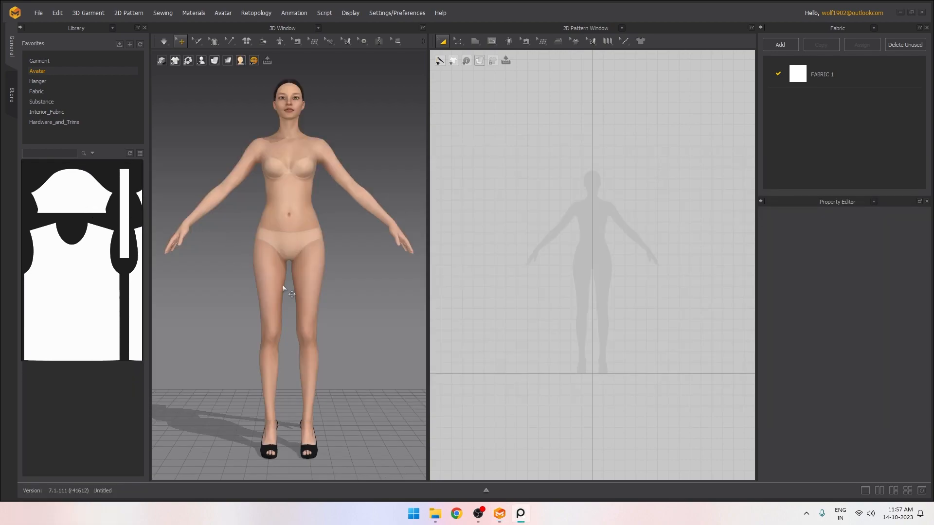
# Draw a rectangular pattern over half of the avatar's torso up to the centre line, with a perimeter of about 1518 mm
pyautogui.scroll(-3, 281, 284)
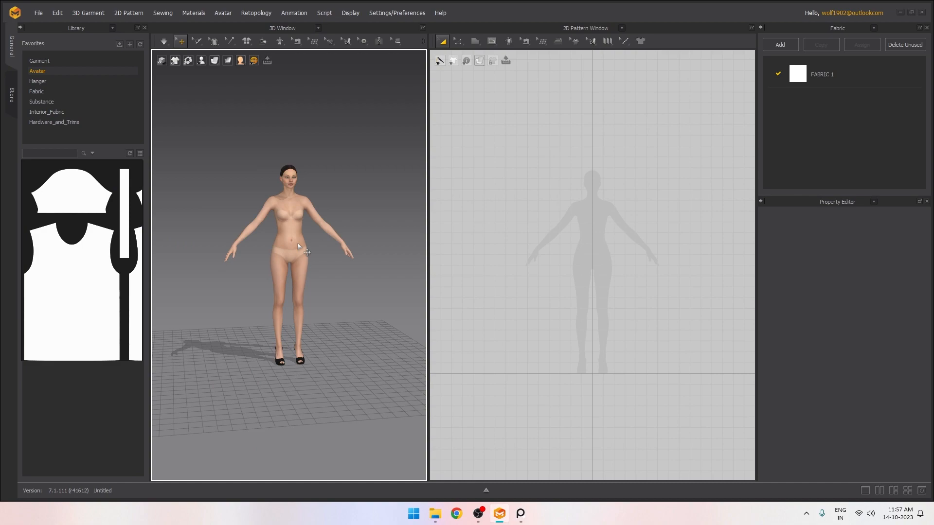
pyautogui.scroll(5, 298, 246)
pyautogui.scroll(5, 587, 200)
pyautogui.scroll(3, 582, 260)
pyautogui.scroll(-6, 590, 233)
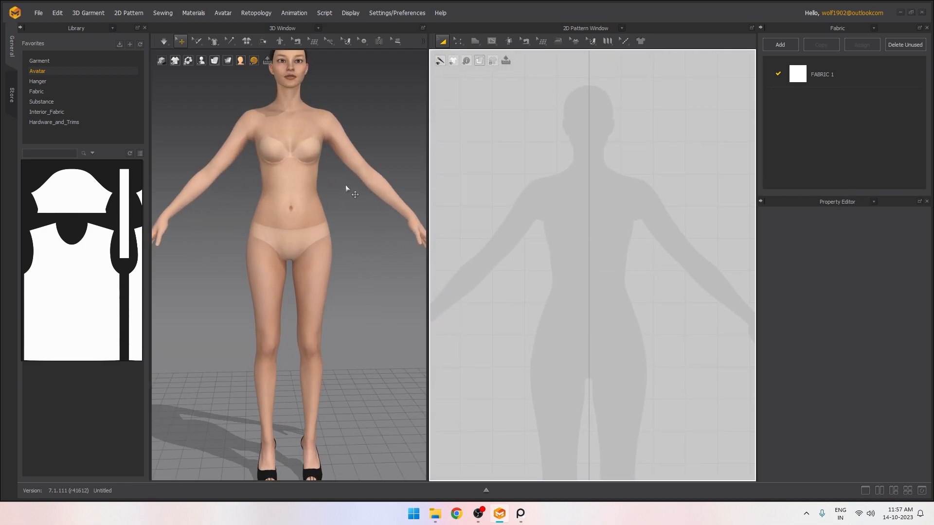
pyautogui.scroll(-3, 348, 204)
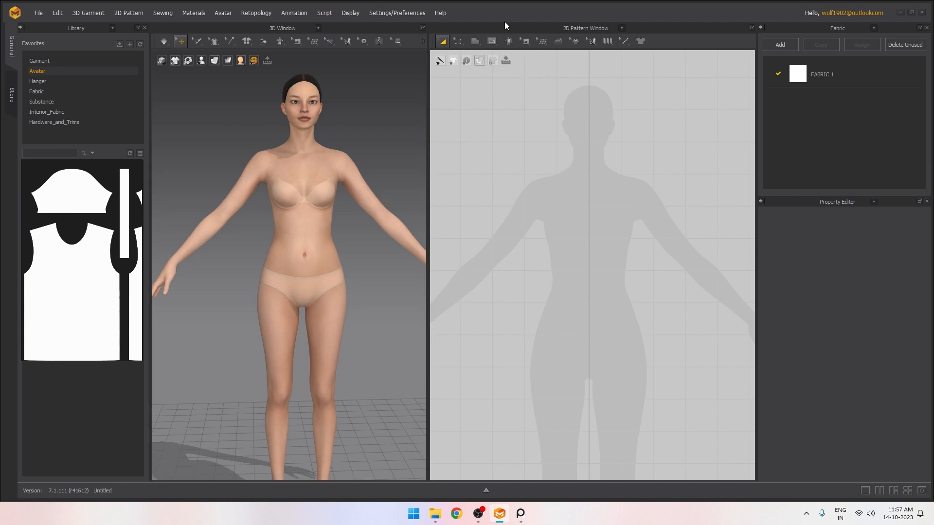
pyautogui.click(477, 41)
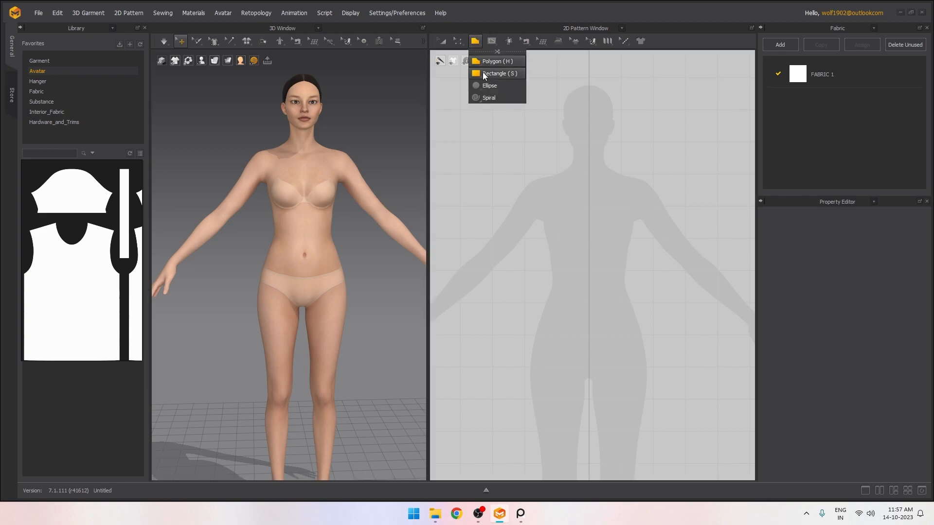
pyautogui.click(483, 74)
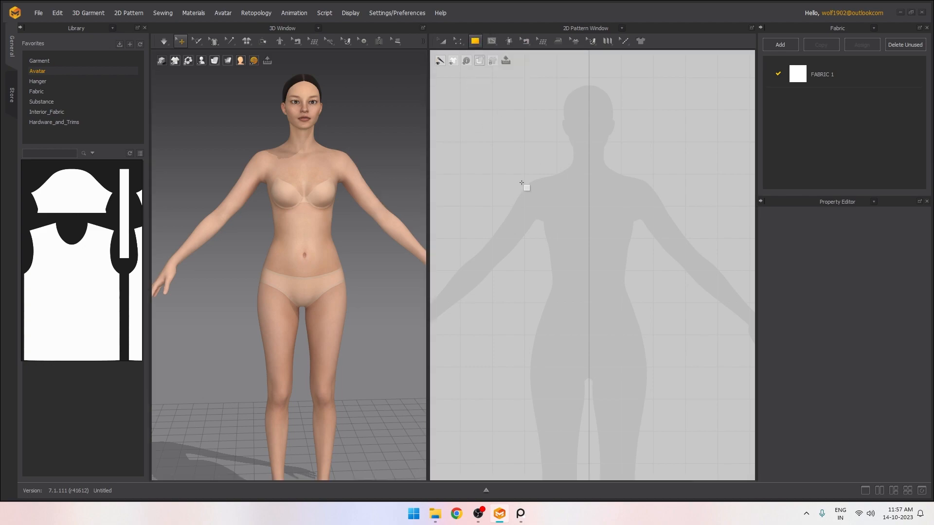
pyautogui.moveTo(517, 161); pyautogui.dragTo(588, 332)
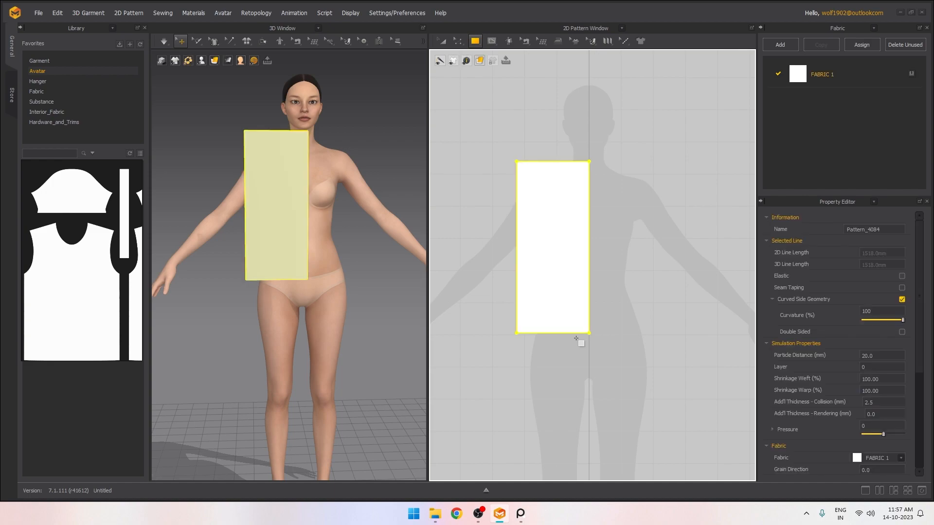
# Add a point about two-thirds along the rectangle's upper edge and another about a third of the way down its outer side
pyautogui.moveTo(591, 178); pyautogui.dragTo(587, 234, button='middle')
pyautogui.scroll(4, 584, 245)
pyautogui.moveTo(578, 267); pyautogui.dragTo(617, 258, button='middle')
pyautogui.scroll(-1, 623, 228)
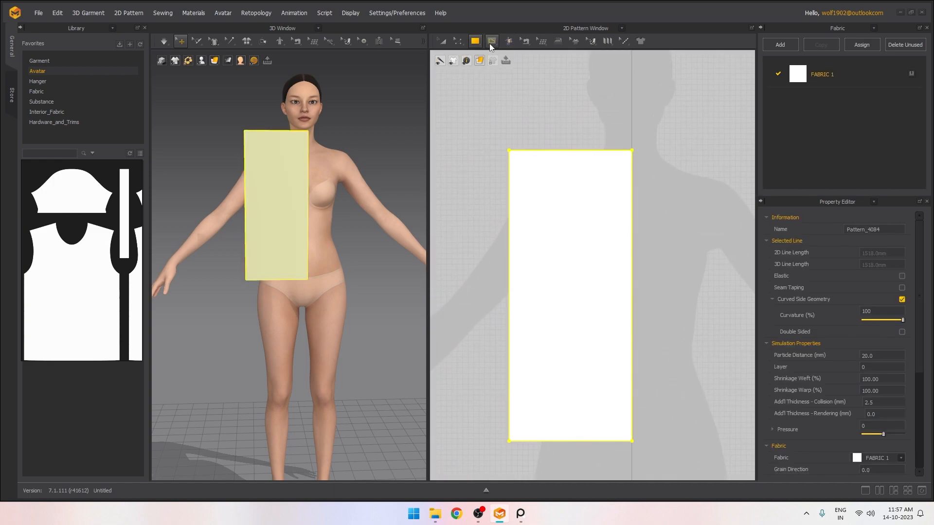
pyautogui.click(458, 42)
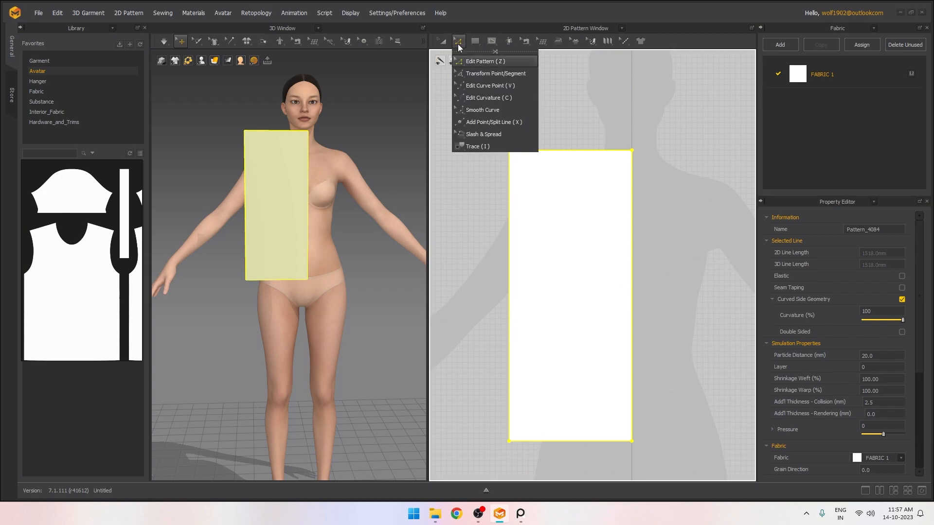
pyautogui.click(485, 122)
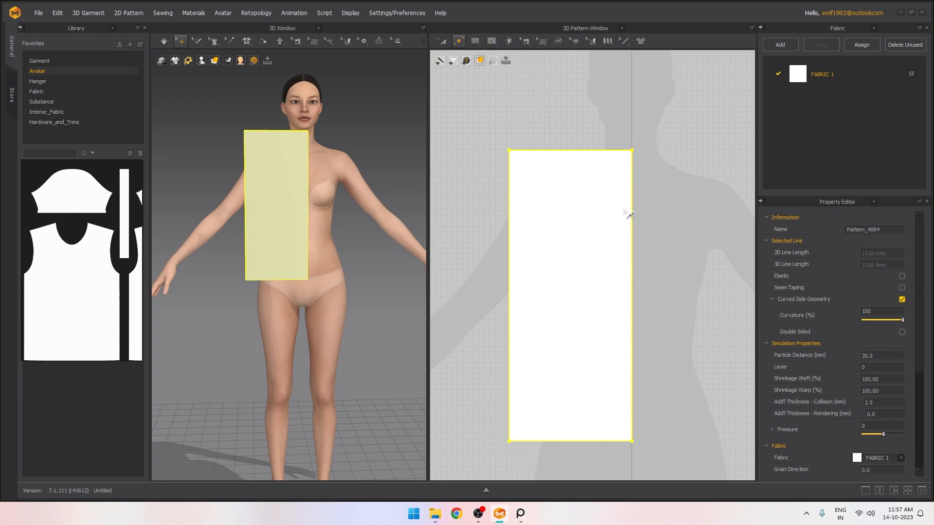
pyautogui.click(589, 150)
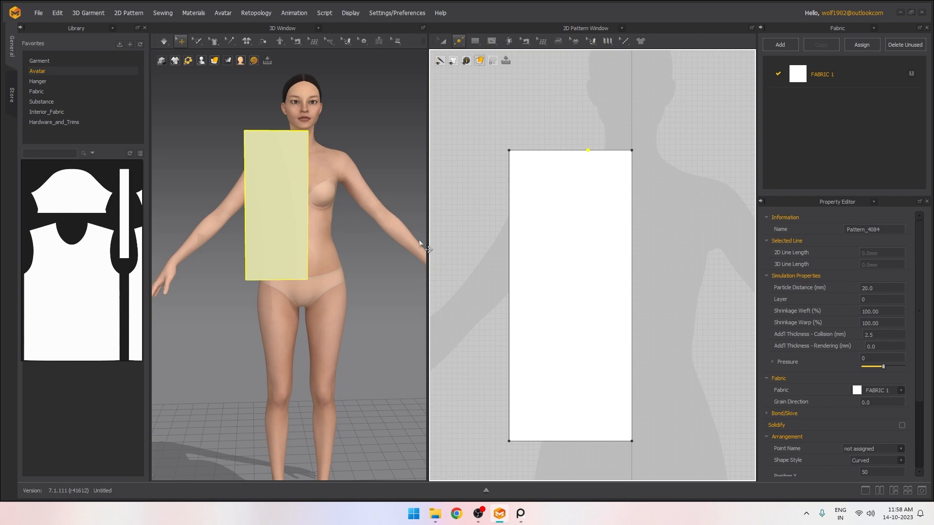
pyautogui.click(511, 256)
# Lower the pattern's upper corner on the centre line with Edit Pattern to form a slanted front neckline
pyautogui.click(457, 40)
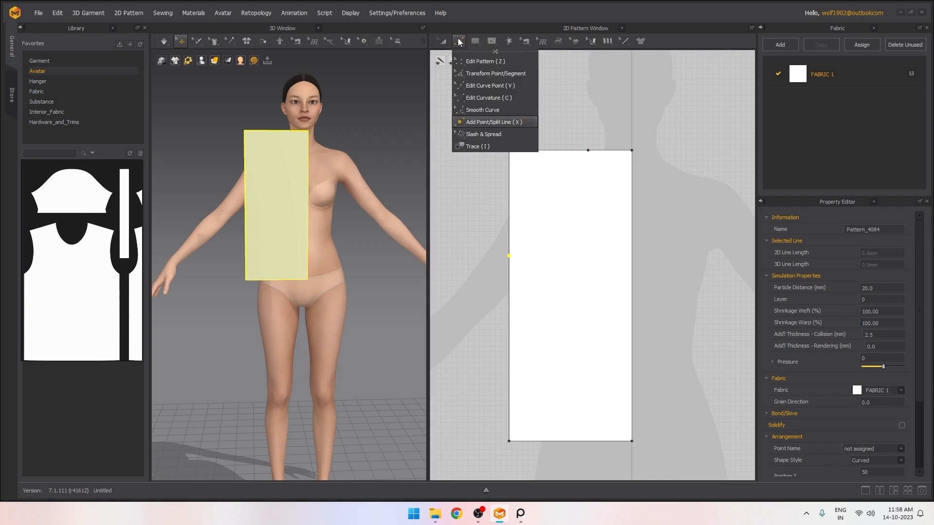
pyautogui.click(467, 61)
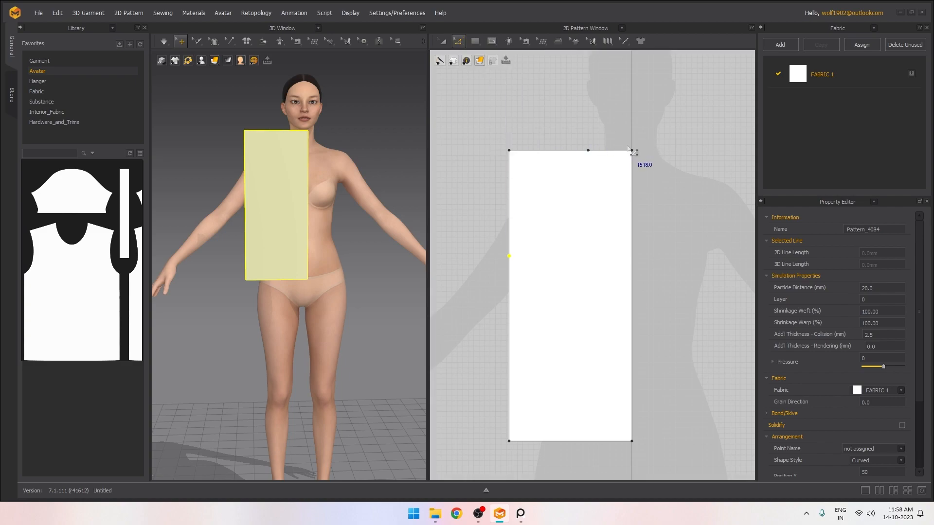
pyautogui.press('Down')
pyautogui.press('Down')
pyautogui.press('Down')
pyautogui.press('Down')
pyautogui.press('Down')
pyautogui.press('Down')
pyautogui.press('Down')
pyautogui.press('Down')
pyautogui.press('Down')
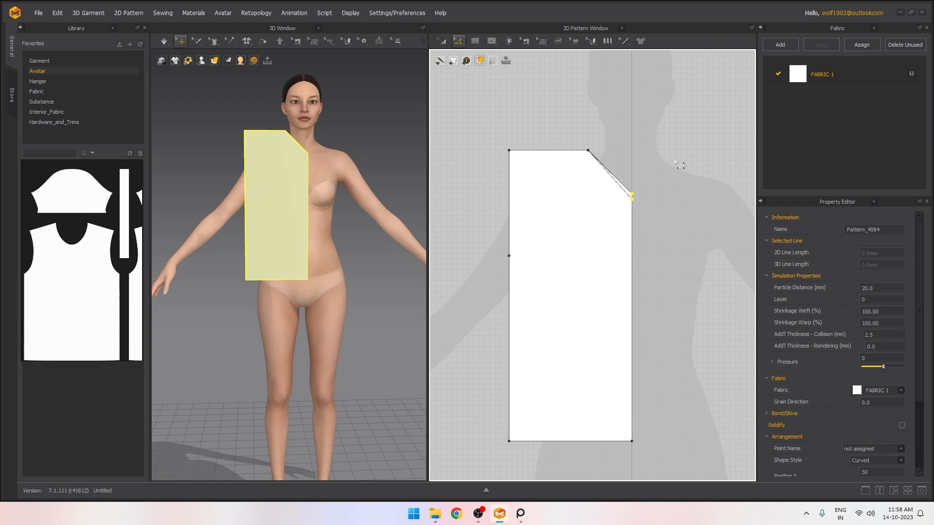
pyautogui.press('Down')
pyautogui.press('Down')
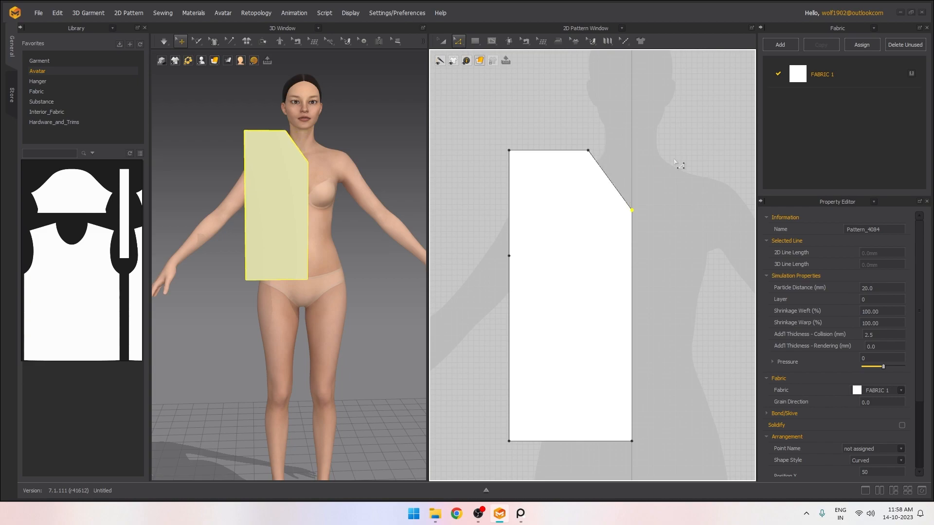
# Lower the pattern's outer shoulder corner slightly to slope the shoulder line
pyautogui.click(510, 151)
pyautogui.press('Down')
pyautogui.press('Down')
pyautogui.press('Down')
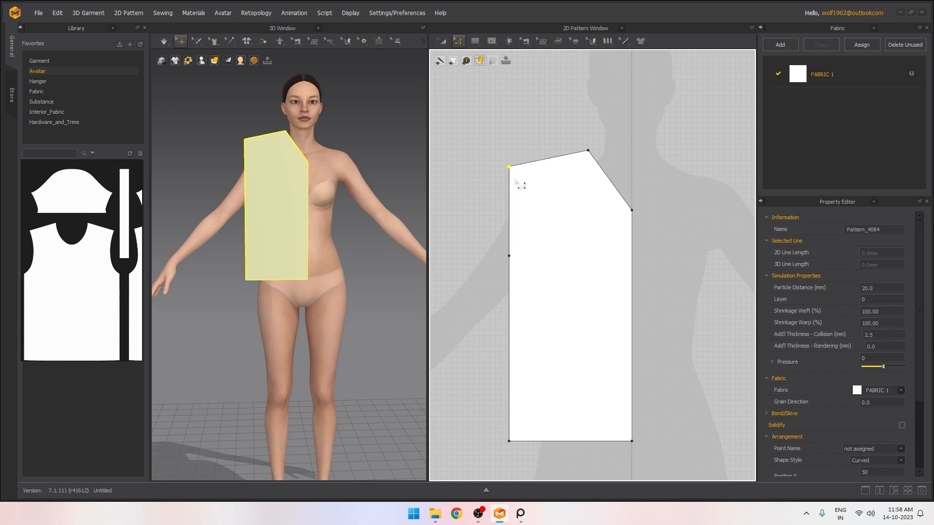
# Curve the neckline edge inward to about 157 mm long and the armhole edge to about 187 mm long with Edit Curvature
pyautogui.click(458, 41)
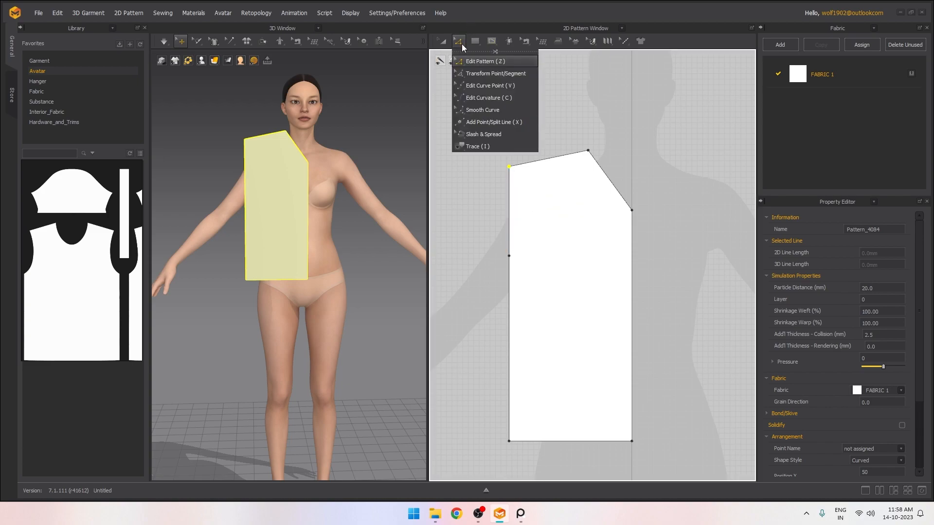
pyautogui.click(488, 97)
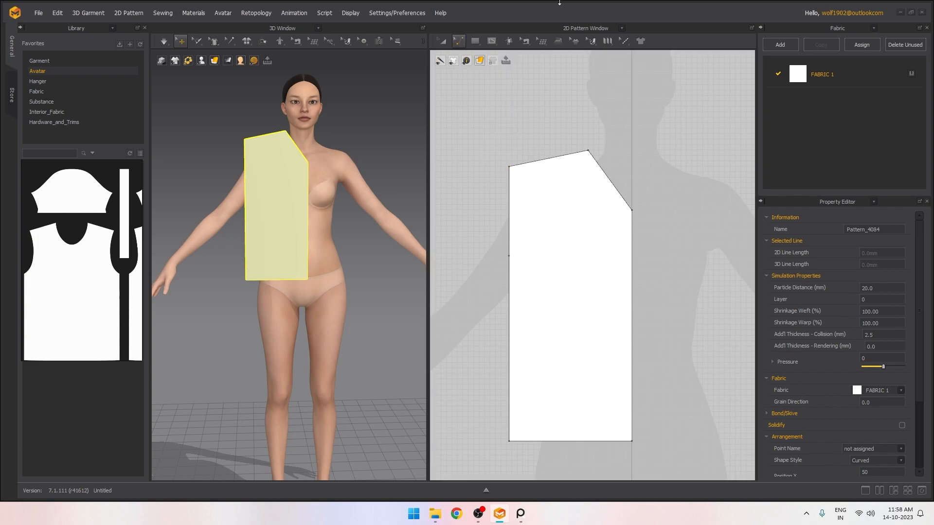
pyautogui.moveTo(611, 179)
pyautogui.mouseDown()
pyautogui.moveTo(602, 199)
pyautogui.moveTo(593, 185)
pyautogui.mouseUp()
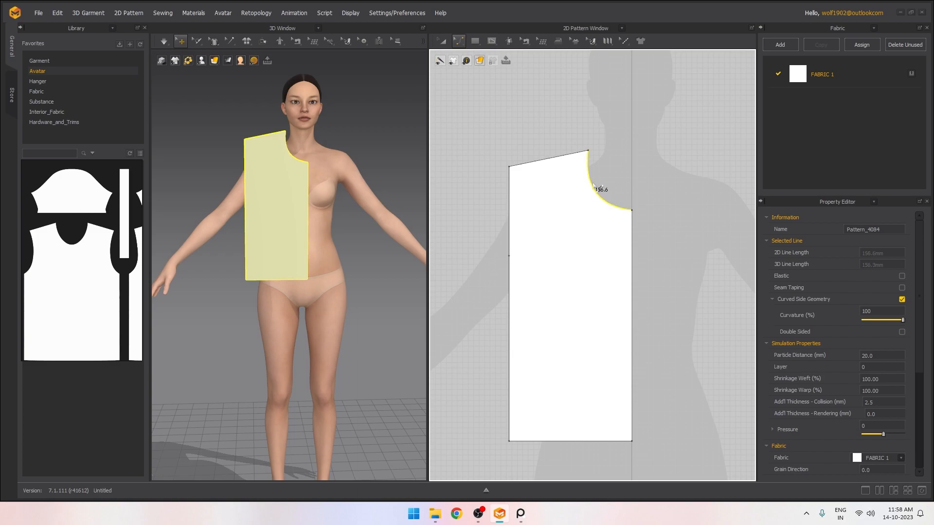
pyautogui.moveTo(510, 219); pyautogui.dragTo(531, 228)
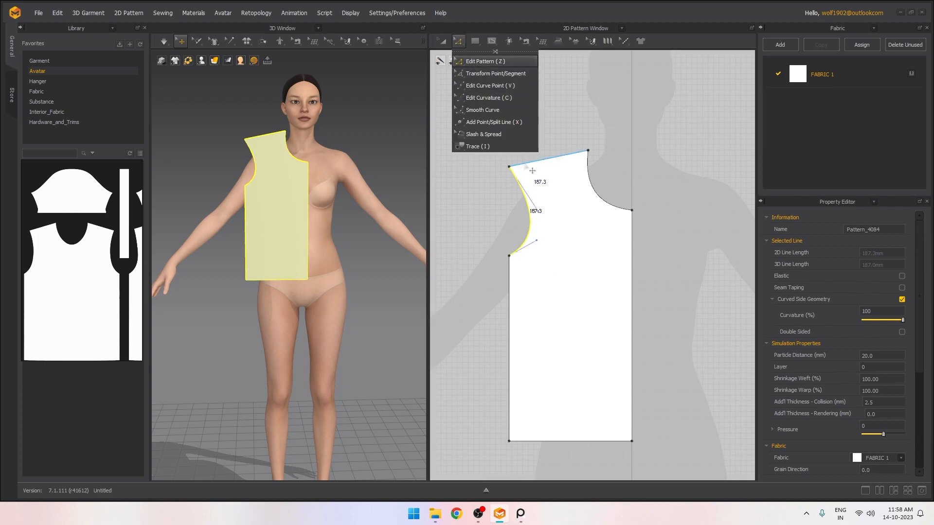
# Move the outer shoulder, underarm and outer hem points together toward the centre line to narrow the pattern
pyautogui.click(509, 166)
pyautogui.keyDown('shift'); pyautogui.click(509, 255); pyautogui.keyUp('shift')
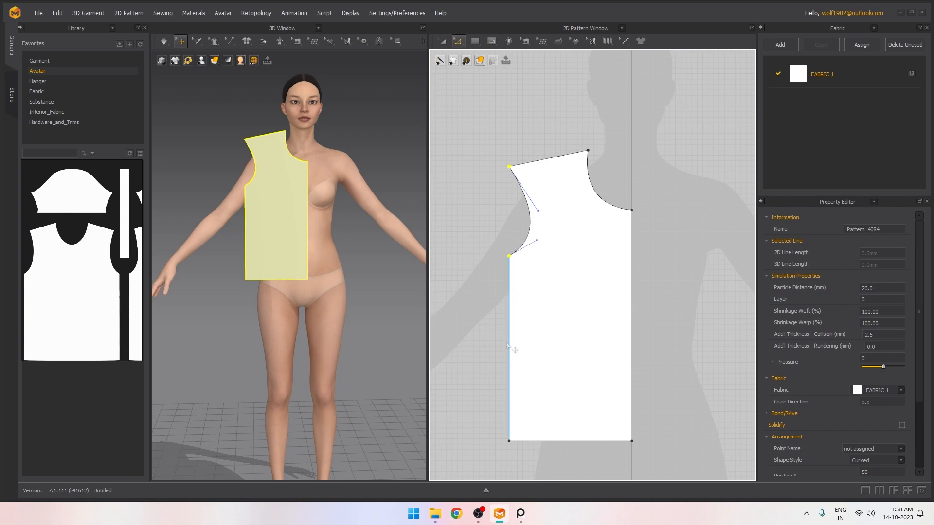
pyautogui.keyDown('shift'); pyautogui.click(509, 441); pyautogui.keyUp('shift')
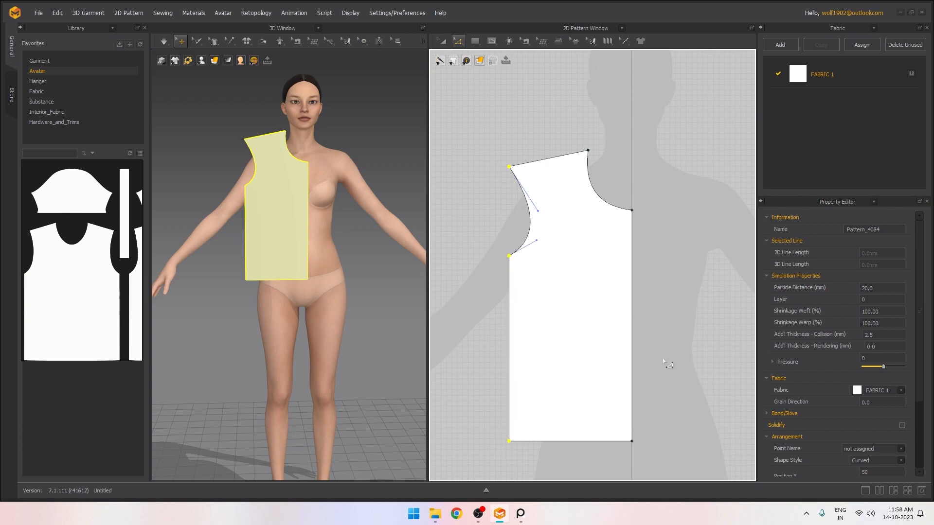
pyautogui.press('Right')
pyautogui.press('Right')
pyautogui.press('Right')
pyautogui.press('Right')
pyautogui.press('Right')
pyautogui.press('Right')
pyautogui.press('Right')
pyautogui.press('Right')
pyautogui.press('Right')
pyautogui.press('Right')
pyautogui.press('Right')
pyautogui.press('Right')
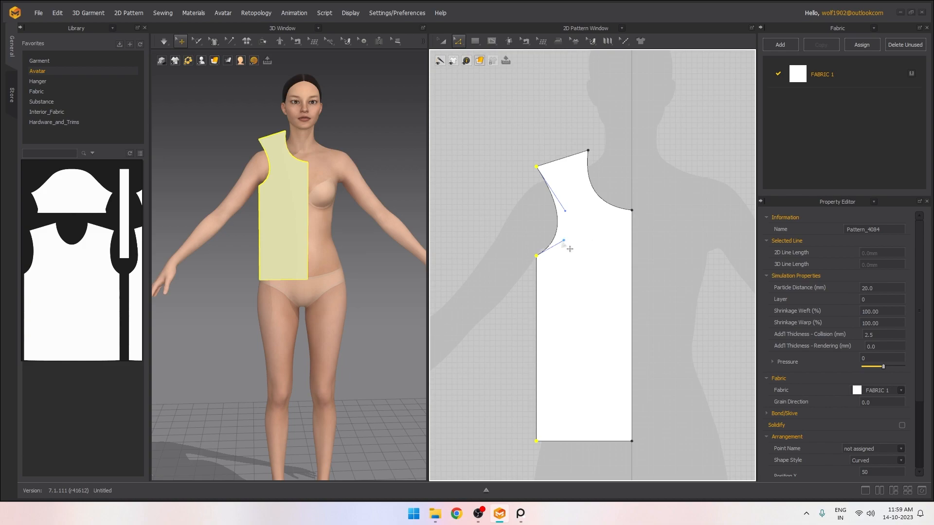
# Lower the underarm point along the side seam to deepen the armhole
pyautogui.click(537, 257)
pyautogui.press('Down')
pyautogui.press('Down')
pyautogui.press('Down')
pyautogui.press('Down')
pyautogui.press('Down')
pyautogui.press('Down')
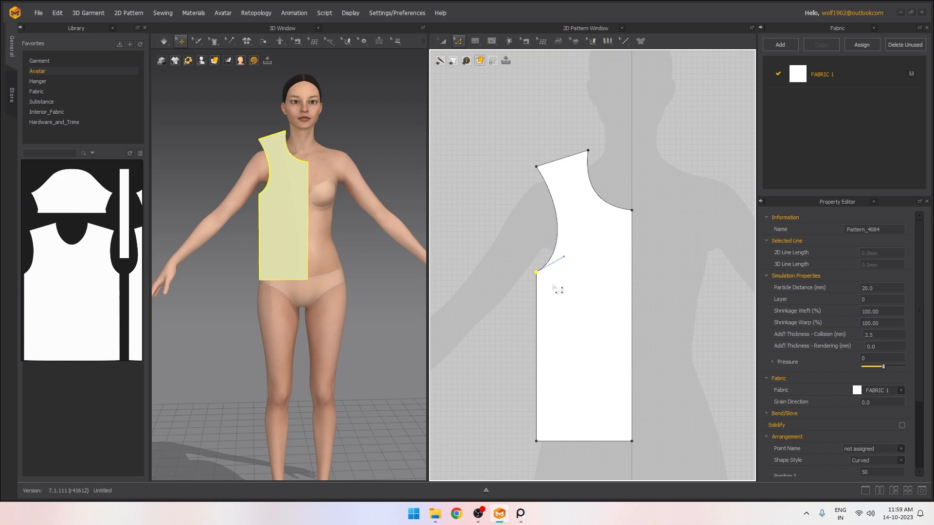
pyautogui.scroll(3, 554, 194)
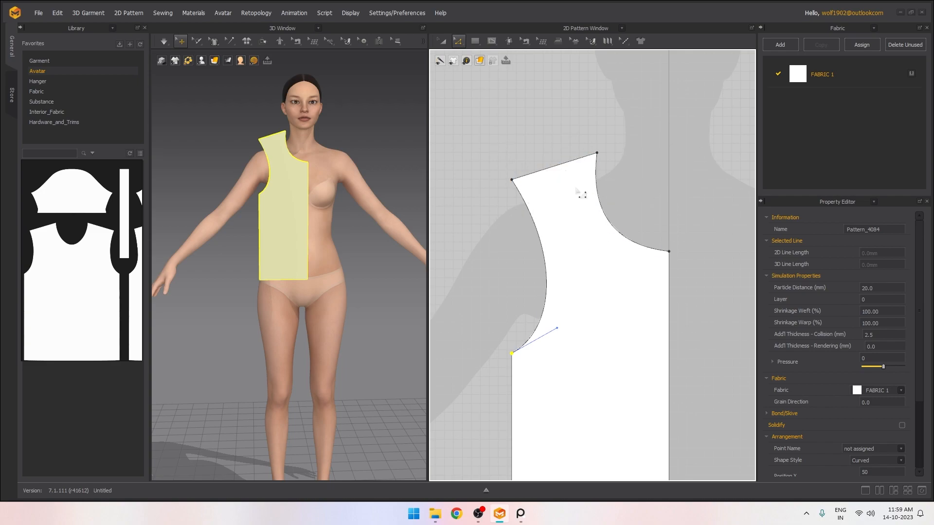
pyautogui.scroll(4, 287, 164)
pyautogui.moveTo(265, 158); pyautogui.dragTo(337, 189, button='right')
pyautogui.scroll(-4, 336, 179)
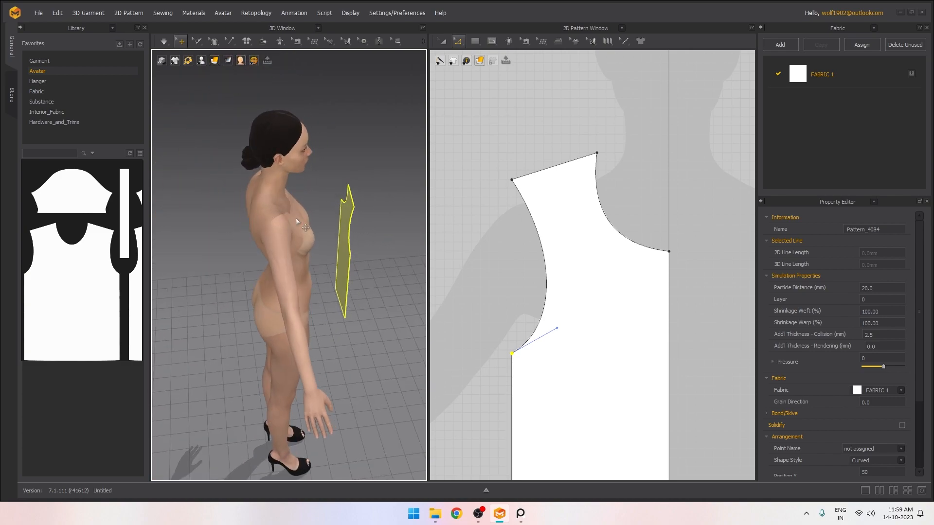
# Unfold the half front pattern across its vertical centre edge to make a full front piece
pyautogui.moveTo(394, 207); pyautogui.dragTo(291, 171, button='right')
pyautogui.scroll(2, 291, 172)
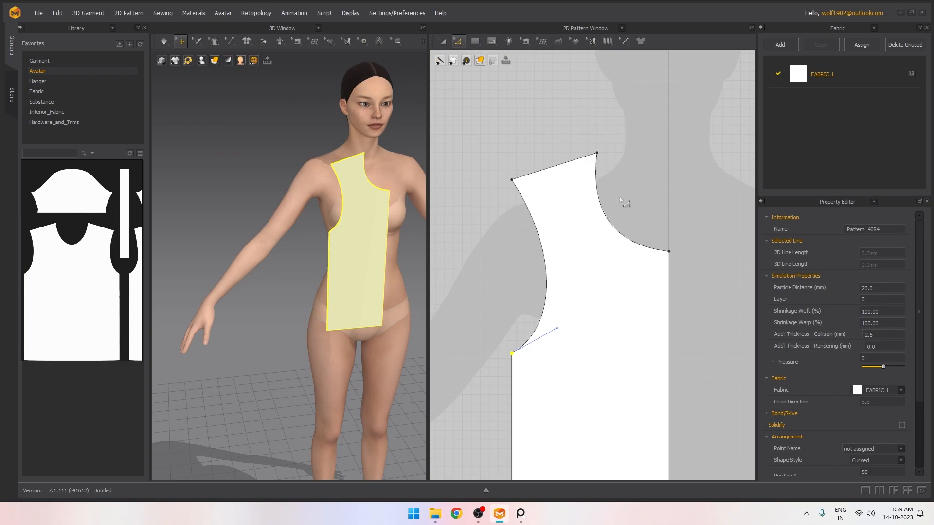
pyautogui.scroll(-3, 624, 201)
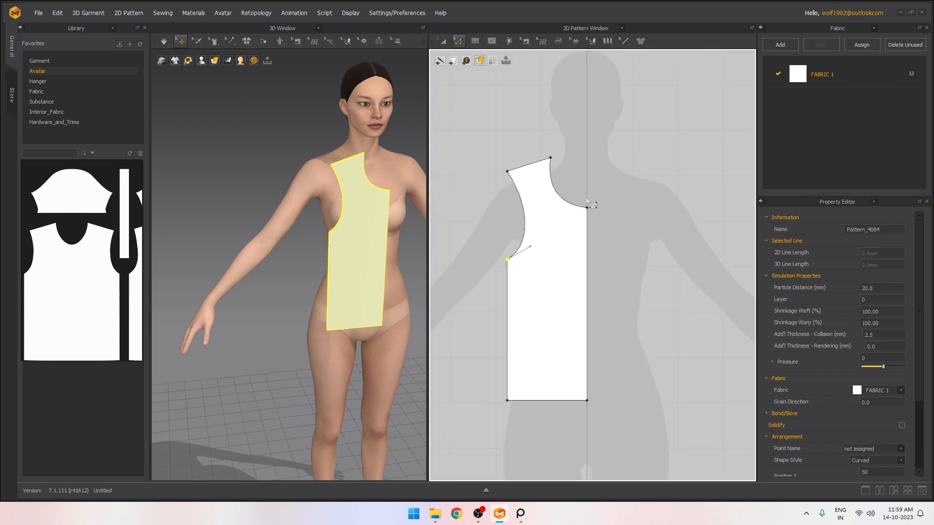
pyautogui.click(459, 42)
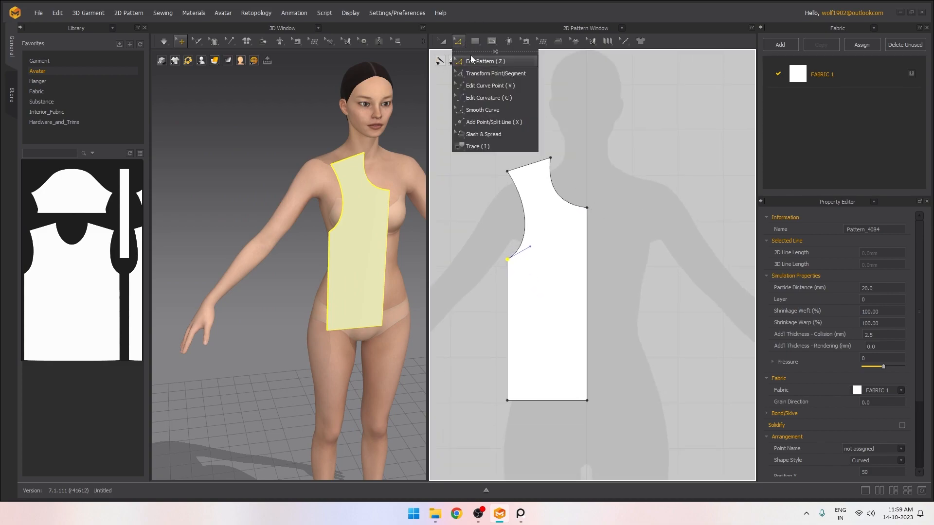
pyautogui.click(587, 251)
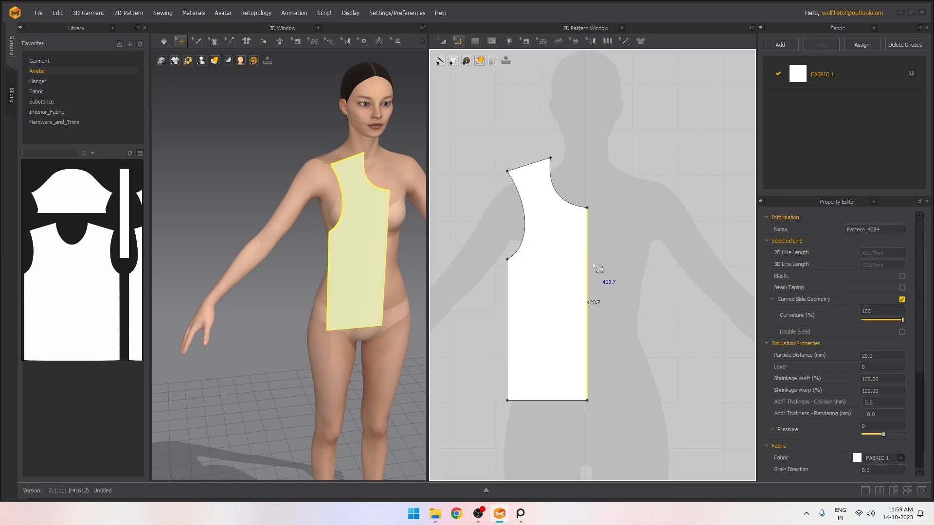
pyautogui.rightClick(589, 266)
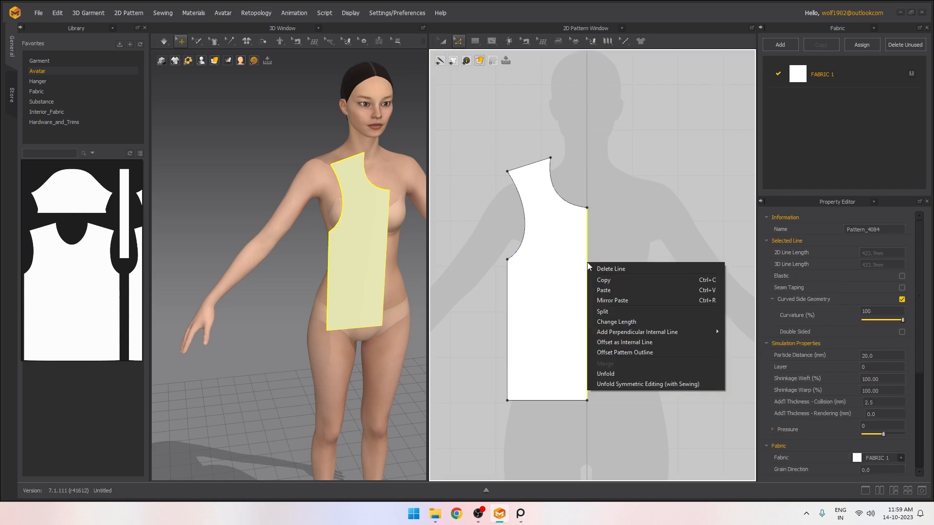
pyautogui.click(623, 369)
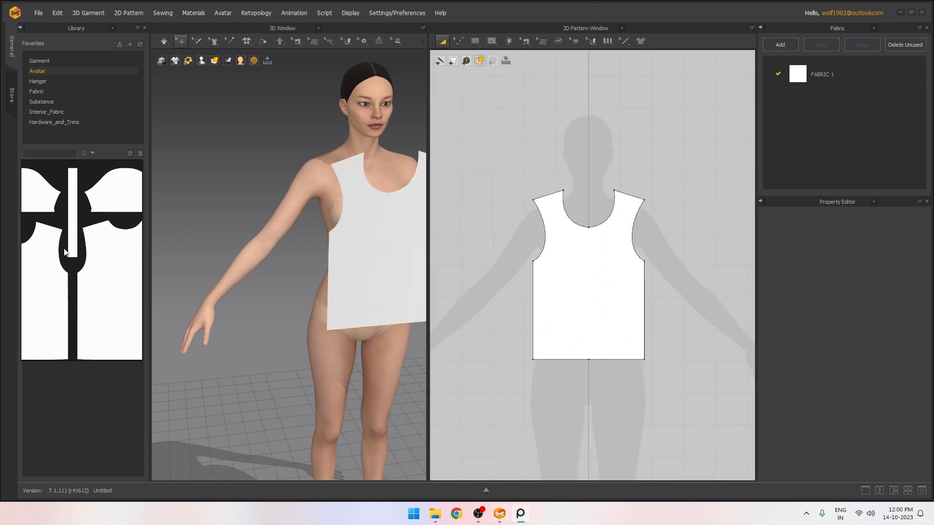
# Duplicate the full front pattern and place the copy beside it as the back piece
pyautogui.scroll(-1, 620, 253)
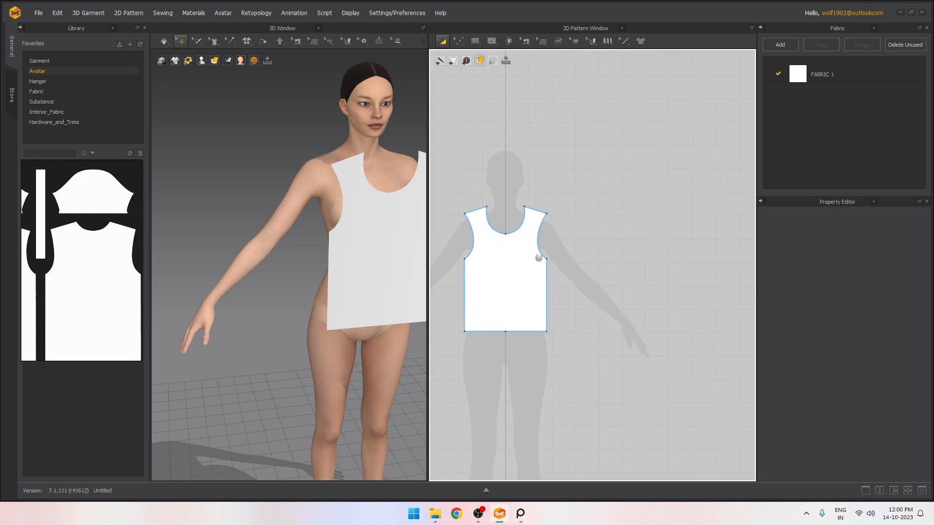
pyautogui.scroll(-2, 536, 258)
pyautogui.click(544, 273)
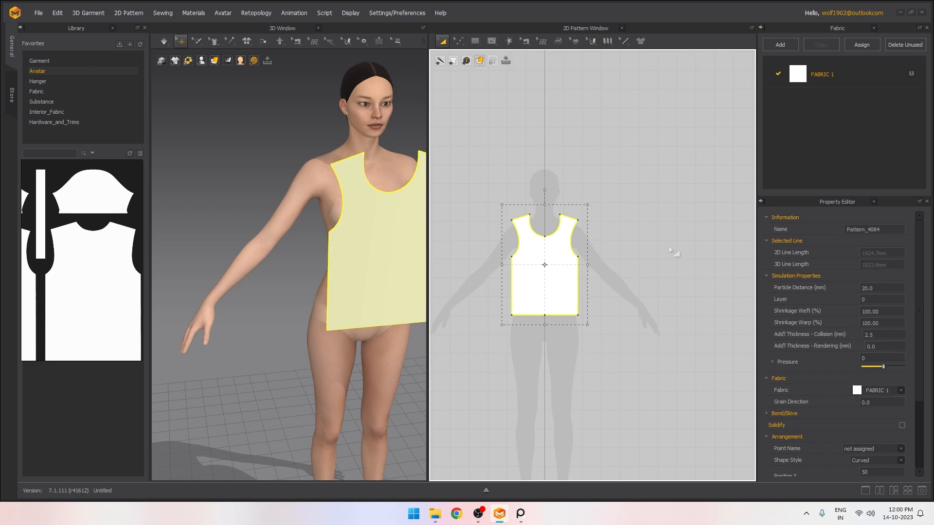
pyautogui.hotkey('ctrl', 'v')
pyautogui.click(657, 272)
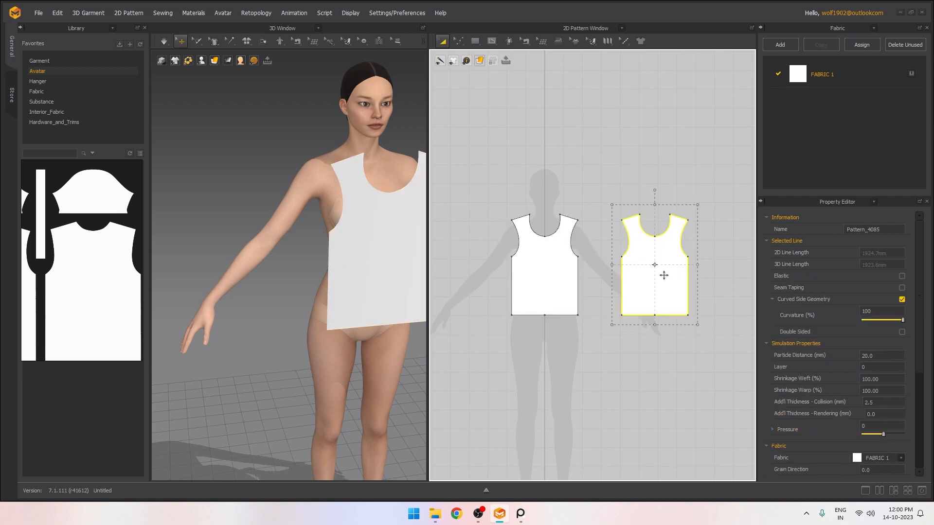
# Move the copied piece across and behind the avatar's back in the 3D window
pyautogui.moveTo(322, 207); pyautogui.dragTo(304, 252, button='right')
pyautogui.scroll(-4, 301, 214)
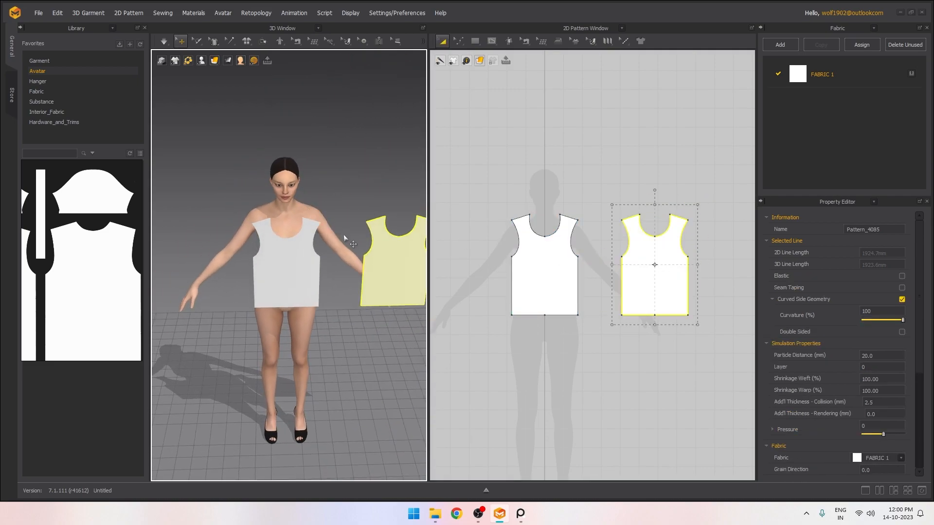
pyautogui.click(396, 258)
pyautogui.moveTo(409, 262); pyautogui.dragTo(377, 270, button='middle')
pyautogui.moveTo(385, 267); pyautogui.dragTo(284, 272)
pyautogui.moveTo(285, 272); pyautogui.dragTo(247, 267, button='right')
pyautogui.moveTo(230, 277); pyautogui.dragTo(297, 267)
pyautogui.scroll(4, 310, 259)
pyautogui.moveTo(310, 259); pyautogui.dragTo(378, 282, button='right')
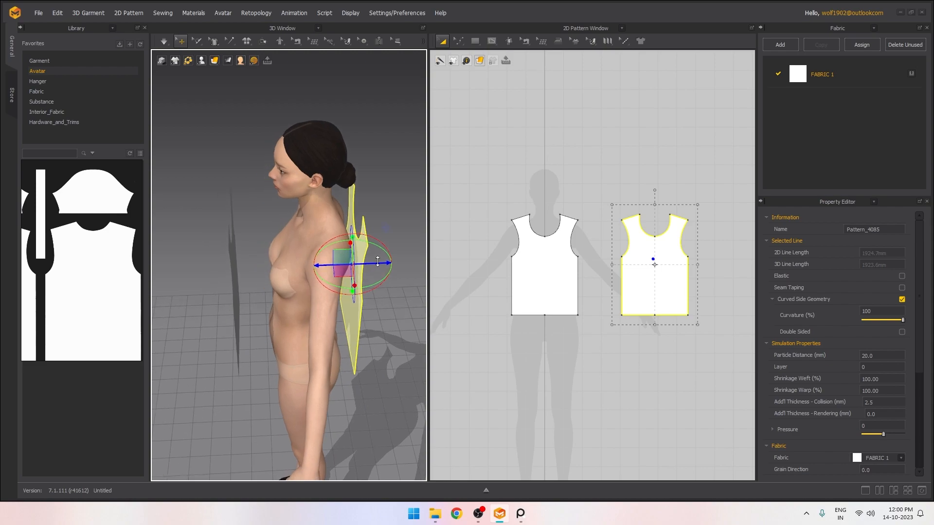
# Undo the last shift of the back piece and flip it horizontally in 3D
pyautogui.moveTo(378, 283); pyautogui.dragTo(395, 259)
pyautogui.hotkey('ctrl', 'z')
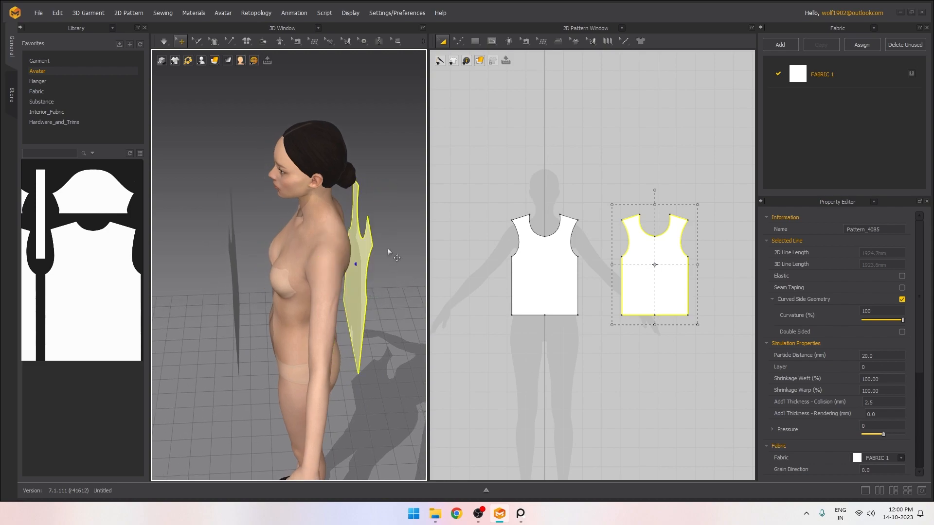
pyautogui.click(61, 16)
pyautogui.moveTo(104, 101)
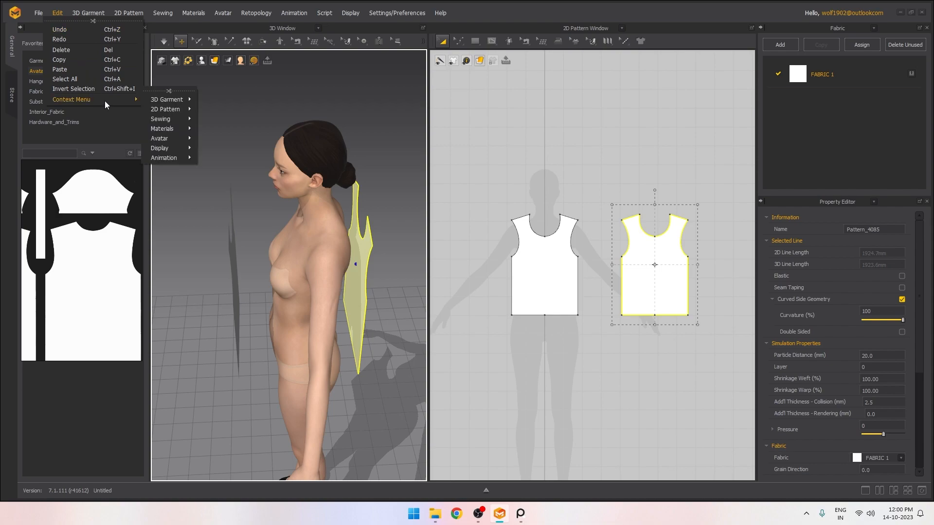
pyautogui.moveTo(174, 100)
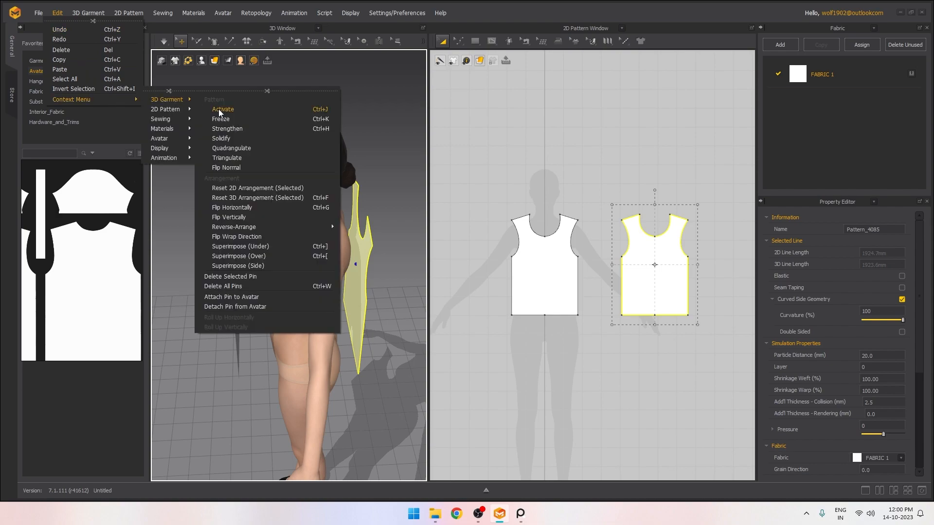
pyautogui.click(253, 210)
# Adjust the flipped back piece so it hangs upright close behind the avatar's back
pyautogui.moveTo(399, 241)
pyautogui.mouseDown(button='right')
pyautogui.moveTo(393, 223)
pyautogui.moveTo(362, 240)
pyautogui.moveTo(404, 250)
pyautogui.mouseUp(button='right')
pyautogui.click(393, 223)
pyautogui.click(363, 240)
pyautogui.click(401, 212)
pyautogui.moveTo(401, 213); pyautogui.dragTo(355, 235, button='right')
pyautogui.click(326, 237)
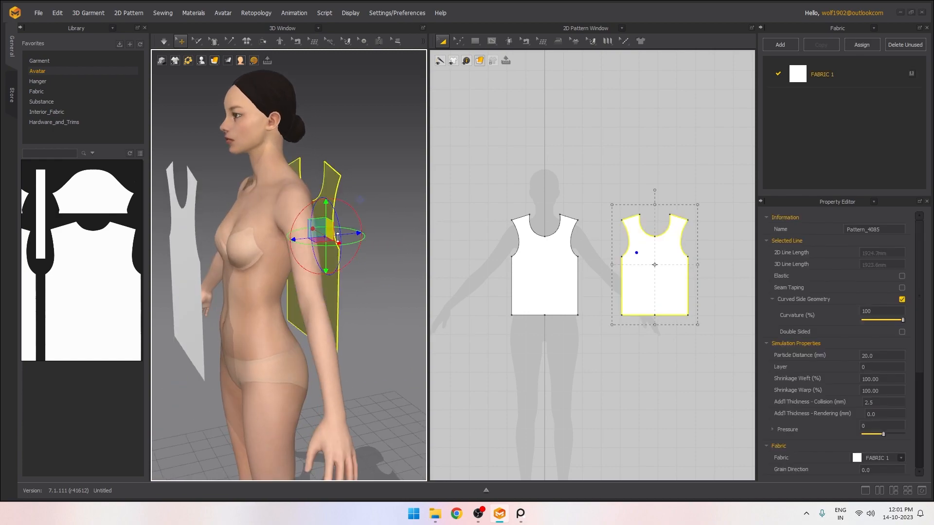
pyautogui.click(572, 270)
pyautogui.moveTo(307, 289); pyautogui.dragTo(302, 267, button='right')
pyautogui.click(222, 290)
pyautogui.click(227, 306)
pyautogui.scroll(-1, 345, 279)
pyautogui.click(357, 253)
pyautogui.click(294, 263)
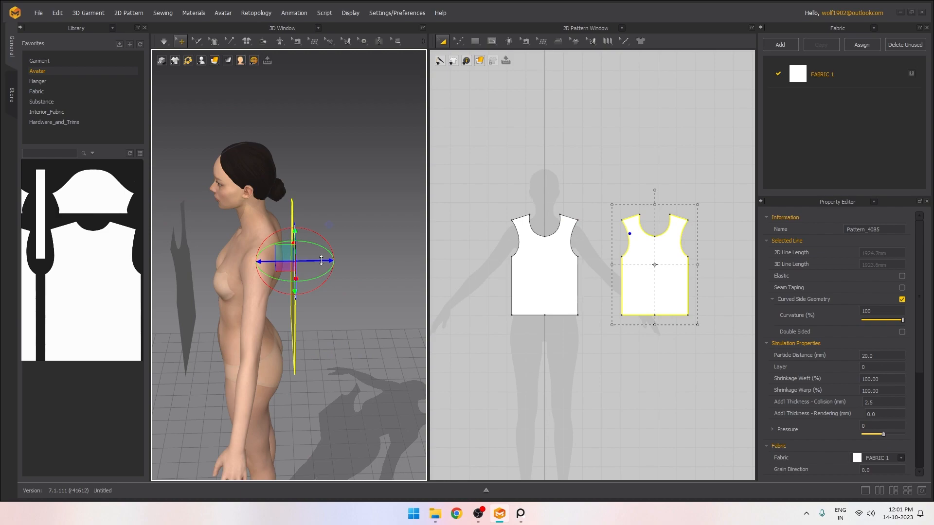
pyautogui.moveTo(319, 261); pyautogui.dragTo(313, 261)
pyautogui.moveTo(318, 261); pyautogui.dragTo(383, 258, button='middle')
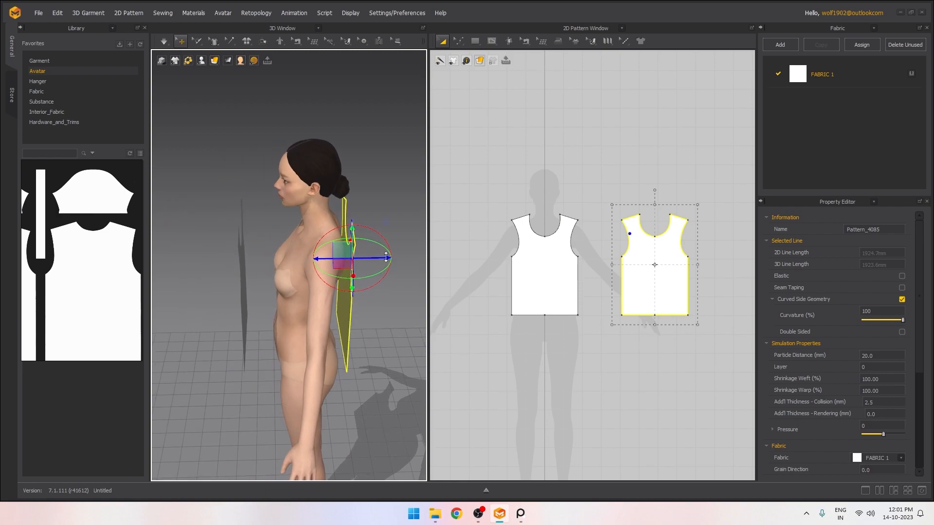
# Move the front piece closer to the avatar's chest
pyautogui.moveTo(246, 259); pyautogui.dragTo(239, 267, button='right')
pyautogui.click(236, 268)
pyautogui.moveTo(262, 269); pyautogui.dragTo(288, 271)
pyautogui.moveTo(270, 273); pyautogui.dragTo(342, 265, button='right')
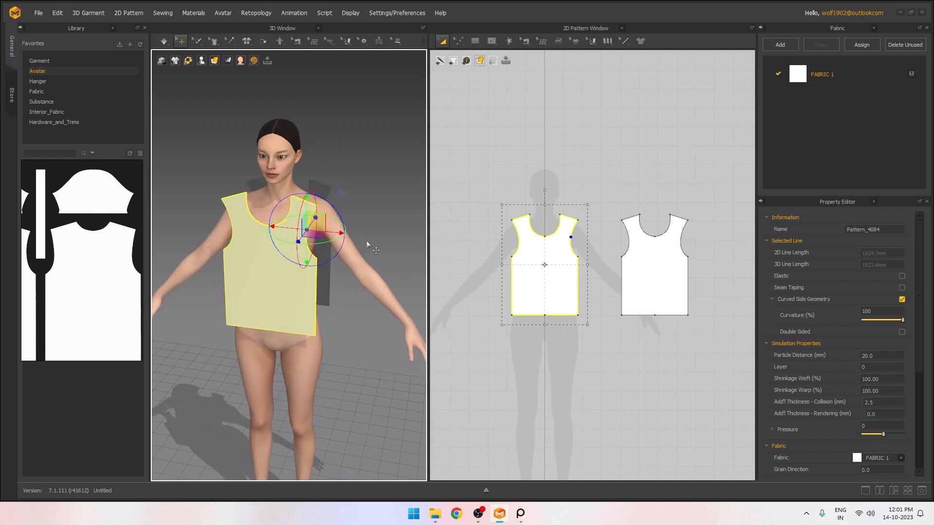
# Examine how the front and back pieces are placed around the avatar and in the pattern layout
pyautogui.click(364, 248)
pyautogui.scroll(3, 327, 222)
pyautogui.scroll(-2, 325, 224)
pyautogui.moveTo(325, 224); pyautogui.dragTo(328, 254, button='middle')
pyautogui.moveTo(328, 254); pyautogui.dragTo(379, 259, button='right')
pyautogui.moveTo(246, 228); pyautogui.dragTo(267, 228, button='right')
pyautogui.scroll(-2, 283, 230)
pyautogui.moveTo(283, 230); pyautogui.dragTo(297, 222, button='middle')
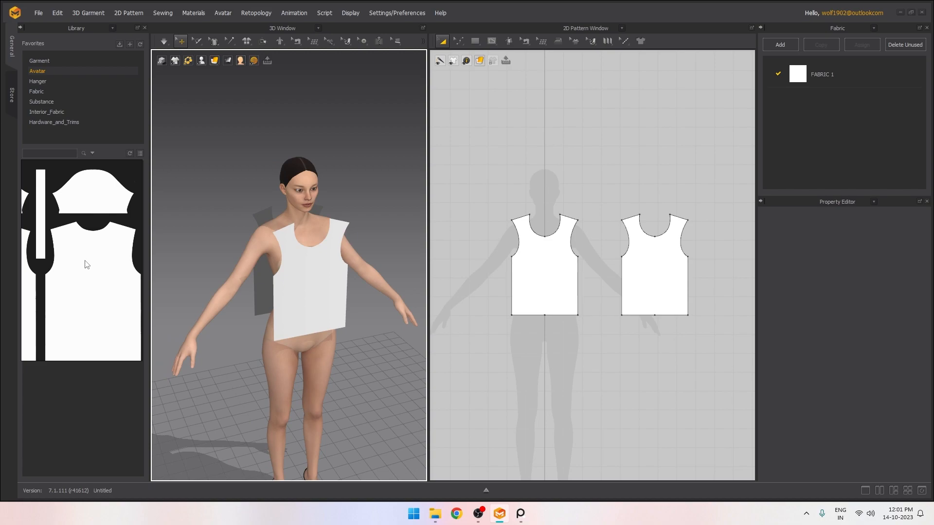
pyautogui.scroll(3, 523, 260)
pyautogui.click(516, 260)
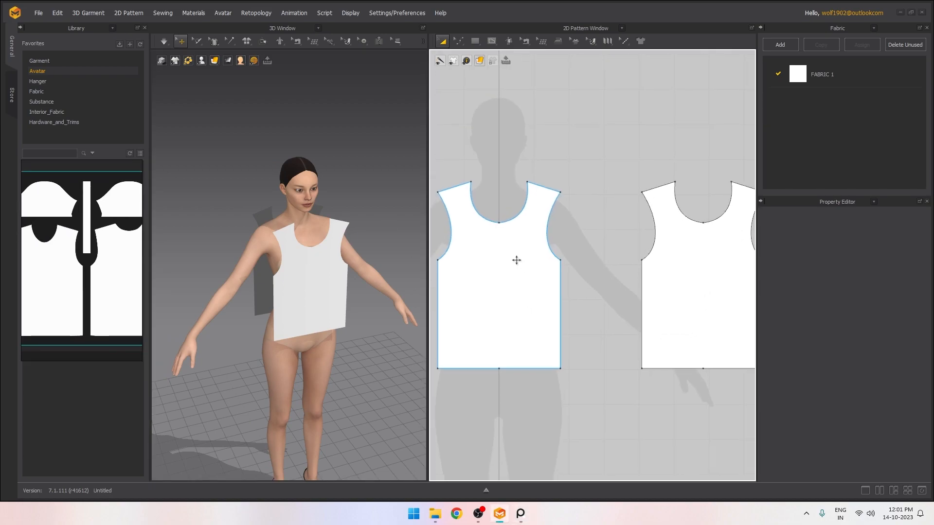
pyautogui.click(488, 187)
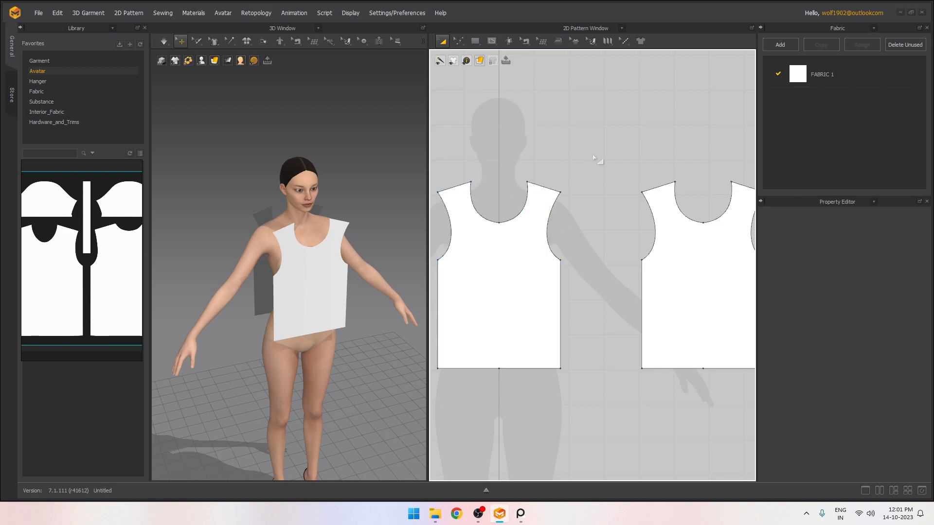
# Sew the front and back pieces together along the avatar's right side seam with Segment Sewing
pyautogui.click(529, 41)
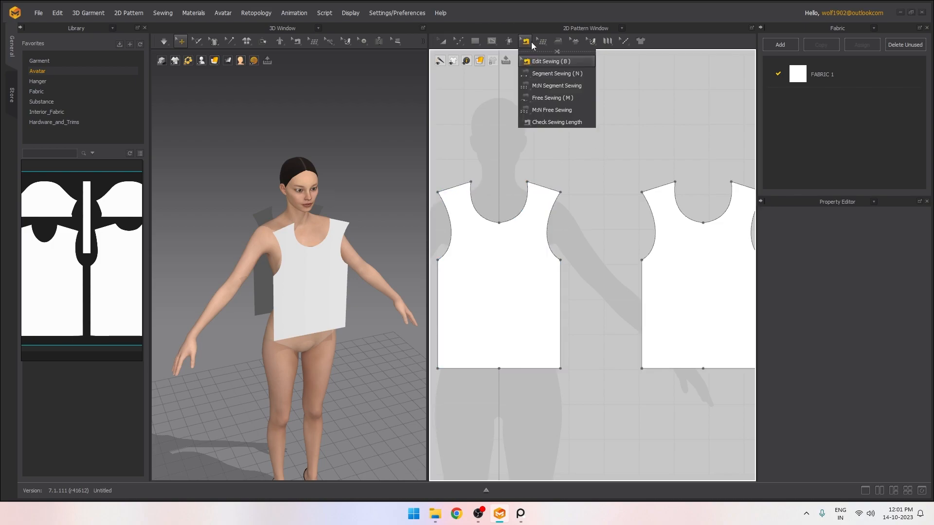
pyautogui.click(550, 74)
pyautogui.click(448, 189)
pyautogui.moveTo(248, 223); pyautogui.dragTo(316, 197, button='right')
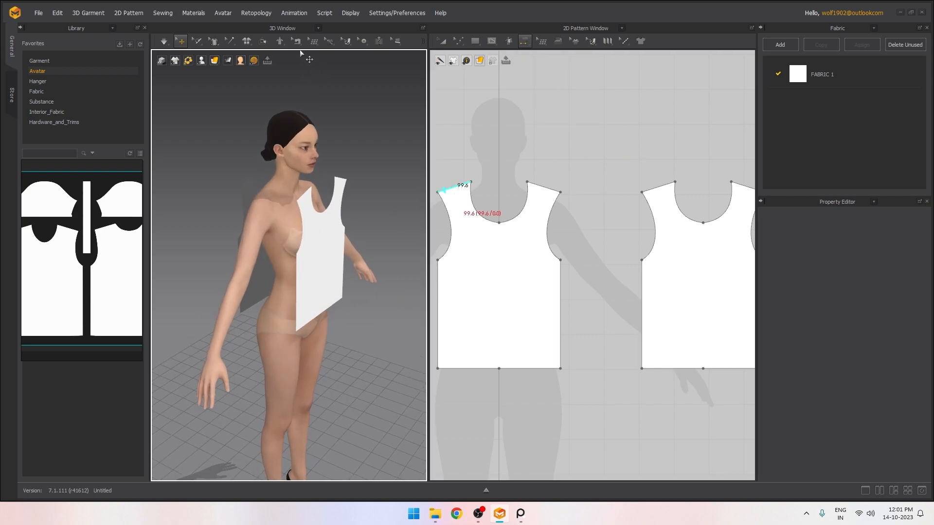
pyautogui.click(298, 43)
pyautogui.click(309, 74)
pyautogui.moveTo(326, 206); pyautogui.dragTo(339, 172, button='middle')
pyautogui.moveTo(333, 175); pyautogui.dragTo(302, 158, button='right')
pyautogui.moveTo(306, 165); pyautogui.dragTo(318, 189, button='middle')
pyautogui.moveTo(318, 189); pyautogui.dragTo(317, 195, button='right')
pyautogui.click(263, 254)
pyautogui.click(369, 243)
# Sew the front and back pieces together along the avatar's left side seam
pyautogui.moveTo(368, 243); pyautogui.dragTo(428, 249, button='right')
pyautogui.scroll(-3, 490, 228)
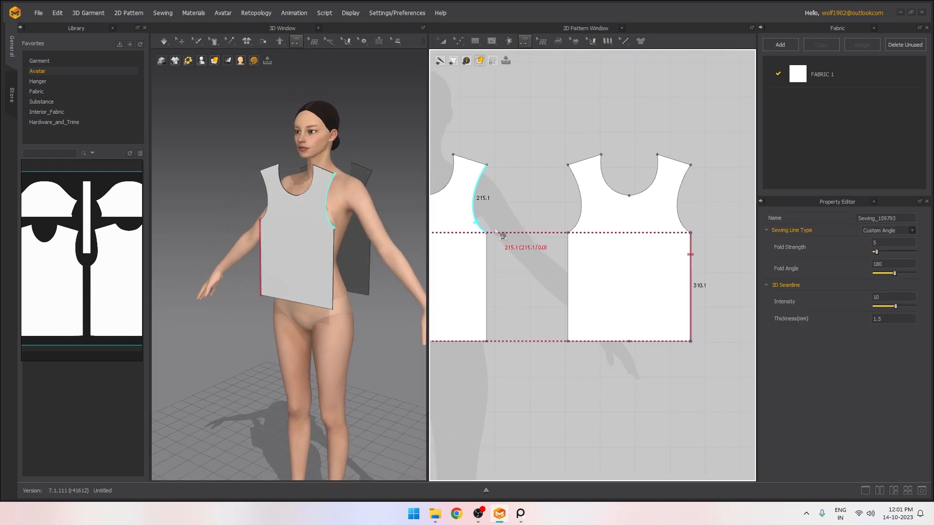
pyautogui.click(578, 275)
# Sew the front and back pieces together along both shoulder edges
pyautogui.moveTo(340, 238); pyautogui.dragTo(425, 264, button='right')
pyautogui.moveTo(363, 255); pyautogui.dragTo(382, 264, button='right')
pyautogui.click(323, 262)
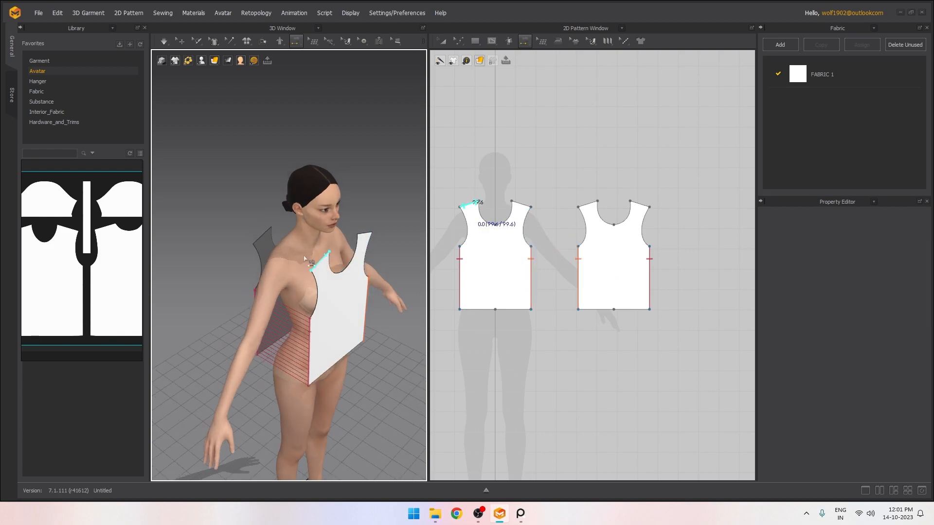
pyautogui.click(264, 236)
pyautogui.moveTo(400, 227); pyautogui.dragTo(302, 265, button='right')
pyautogui.click(343, 271)
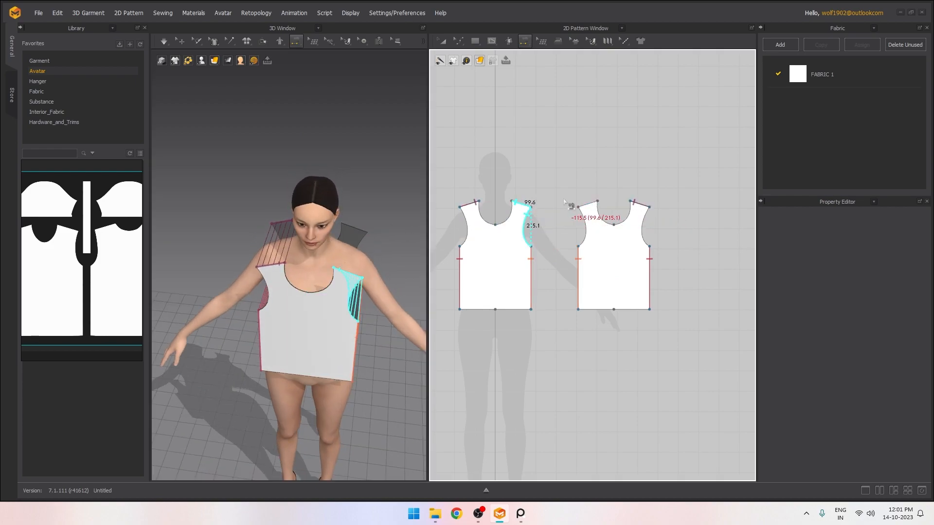
pyautogui.click(599, 210)
# Simulate the sewn garment so it drapes on the avatar and inspect its fit
pyautogui.moveTo(408, 204); pyautogui.dragTo(376, 187, button='right')
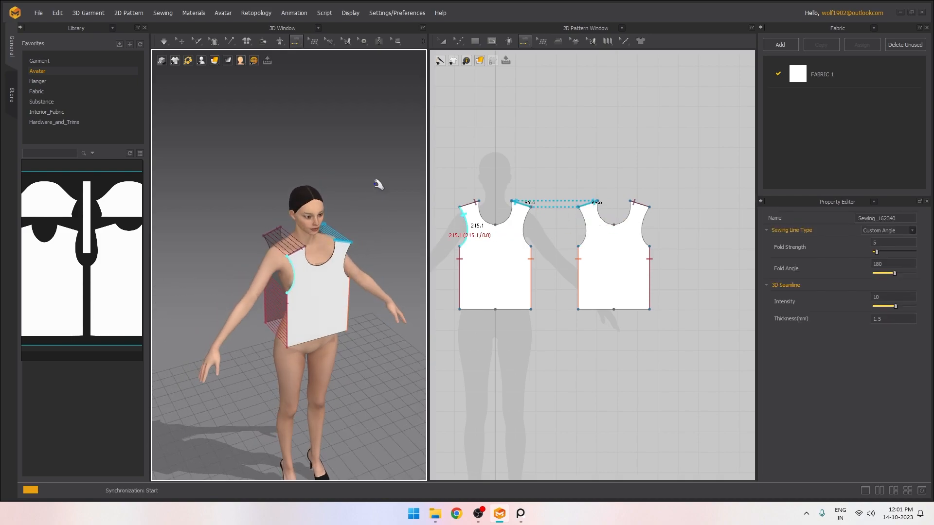
pyautogui.press('space')
pyautogui.moveTo(347, 200); pyautogui.dragTo(364, 172, button='right')
pyautogui.scroll(5, 357, 209)
pyautogui.moveTo(351, 235)
pyautogui.mouseDown(button='right')
pyautogui.moveTo(363, 206)
pyautogui.moveTo(294, 218)
pyautogui.moveTo(351, 247)
pyautogui.mouseUp(button='right')
pyautogui.scroll(-3, 342, 215)
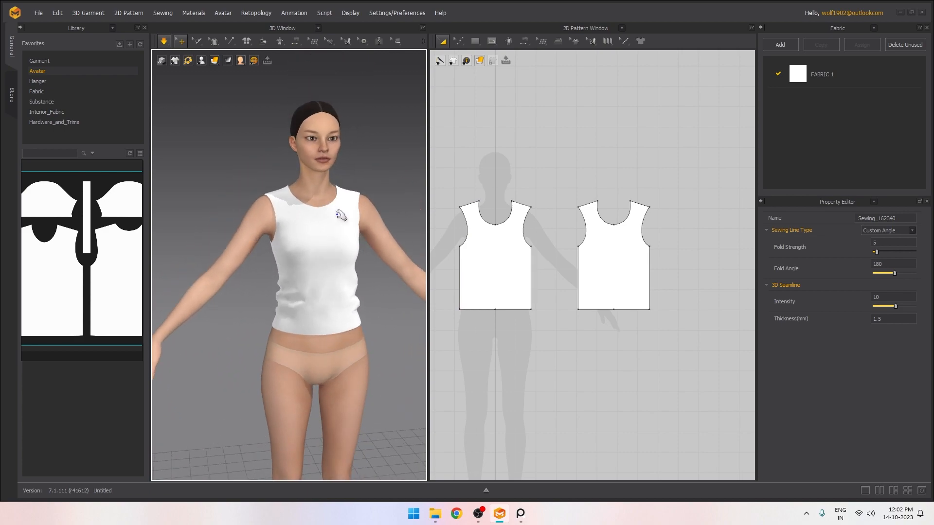
pyautogui.moveTo(356, 164); pyautogui.dragTo(363, 107, button='middle')
pyautogui.scroll(2, 370, 161)
pyautogui.moveTo(382, 192); pyautogui.dragTo(354, 178, button='right')
pyautogui.moveTo(354, 177); pyautogui.dragTo(349, 189, button='middle')
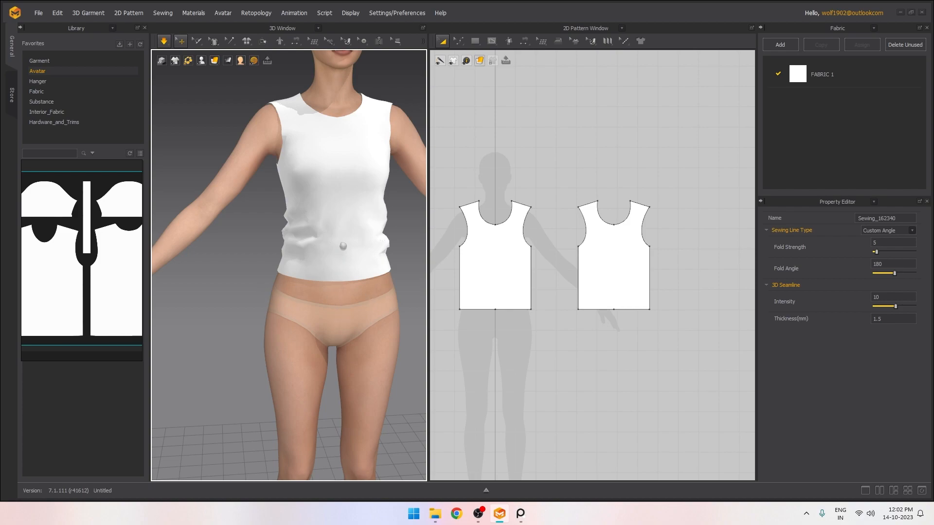
pyautogui.moveTo(344, 243); pyautogui.dragTo(341, 282, button='middle')
# Select the hem edges of both front and back pieces with Edit Pattern and lower them together to lengthen the shirt
pyautogui.moveTo(458, 41); pyautogui.dragTo(484, 69)
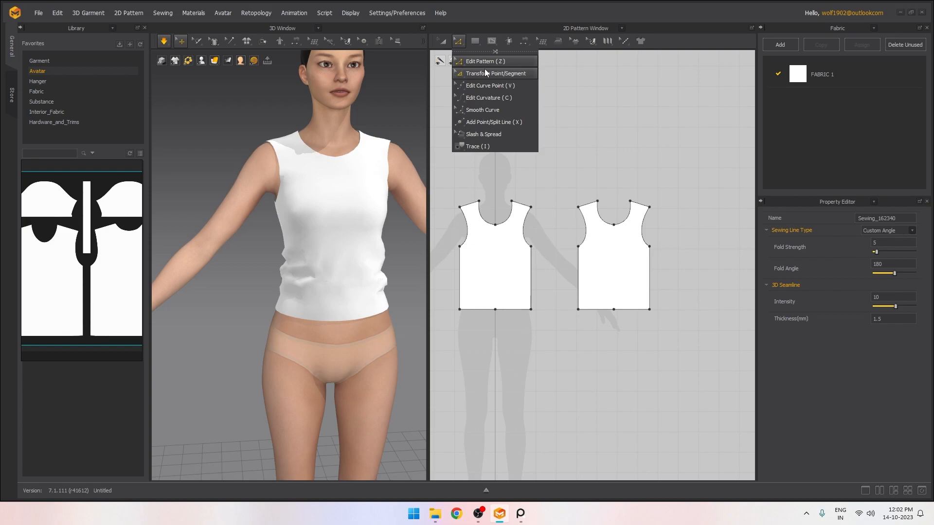
pyautogui.moveTo(485, 68); pyautogui.dragTo(485, 69)
pyautogui.moveTo(667, 322); pyautogui.dragTo(436, 324)
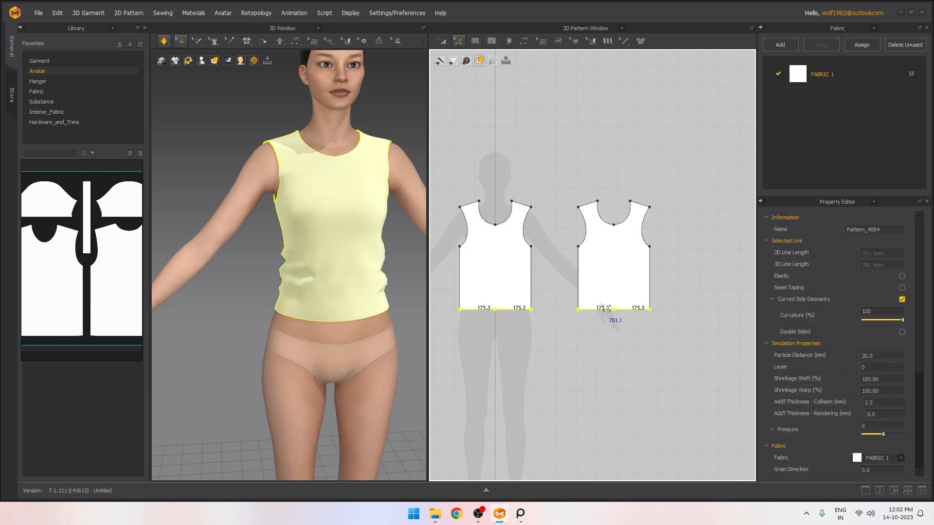
pyautogui.press('Down')
pyautogui.press('Down')
pyautogui.press('Down')
pyautogui.press('Down')
pyautogui.press('Down')
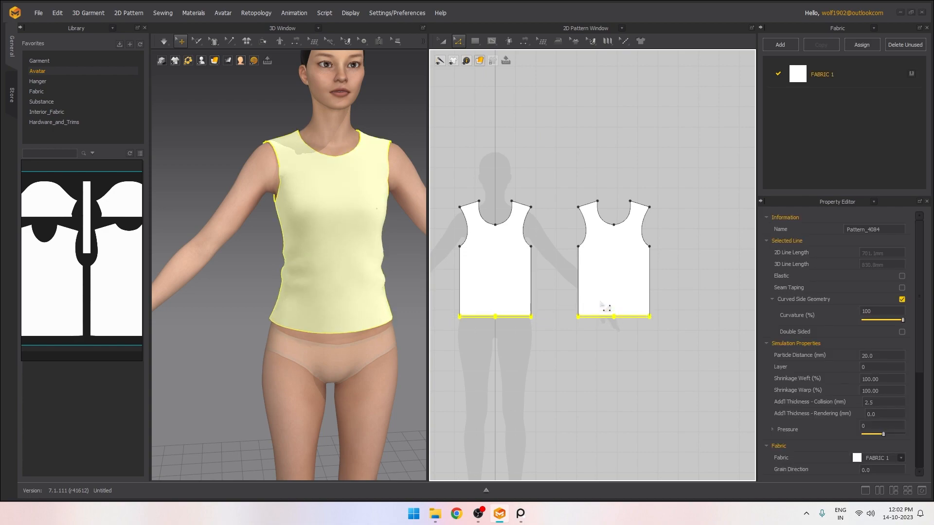
pyautogui.press('Down')
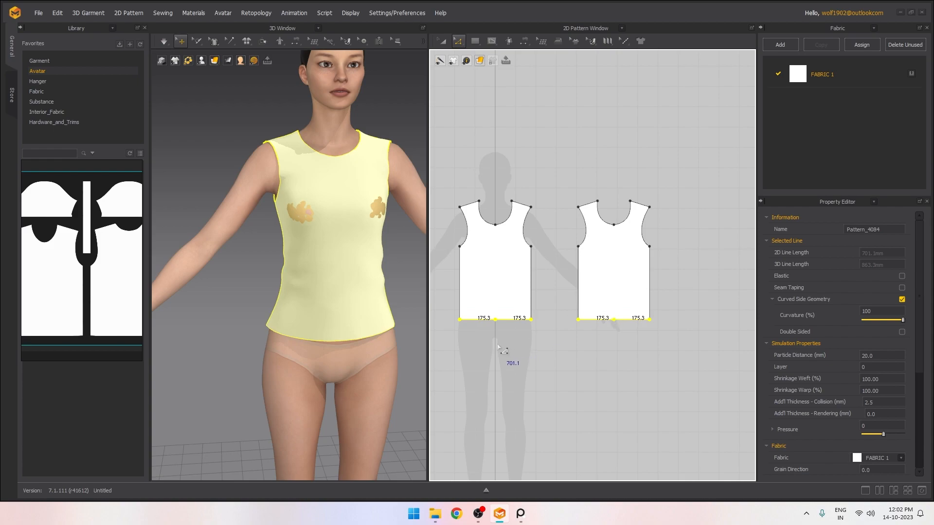
# Nudge both hem corners of the front body pattern outward so its side seams flare toward the hem
pyautogui.scroll(2, 498, 346)
pyautogui.click(482, 293)
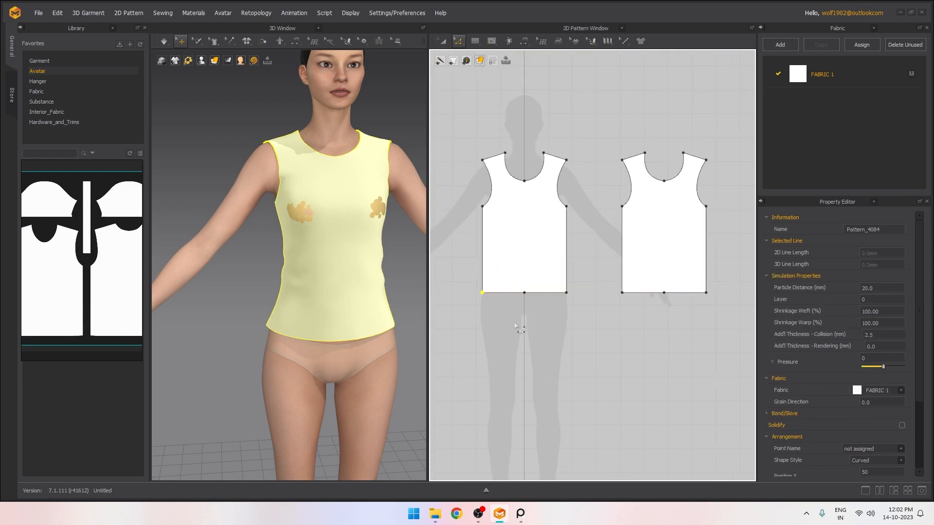
pyautogui.press('Left')
pyautogui.click(566, 290)
pyautogui.press('Right')
pyautogui.press('Right')
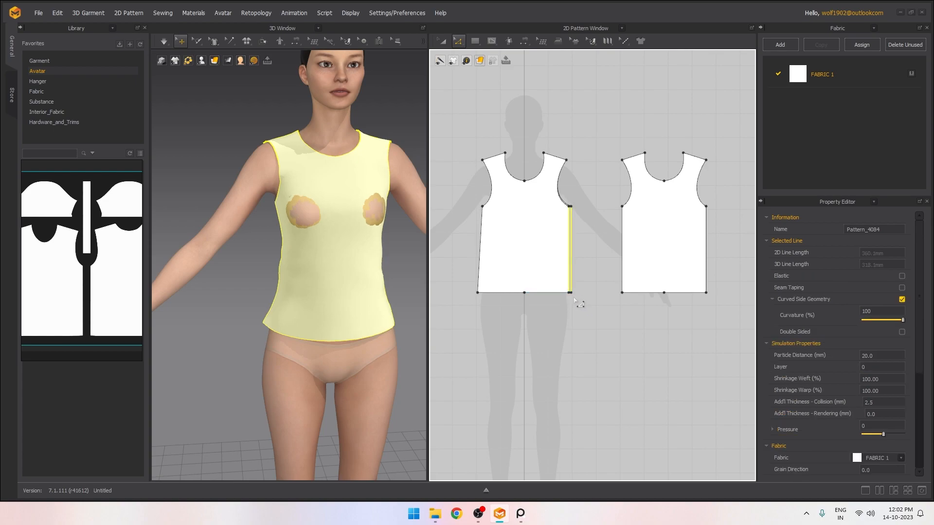
# Nudge both hem corners of the back body pattern outward to match the front's flare
pyautogui.click(622, 293)
pyautogui.press('Left')
pyautogui.press('Left')
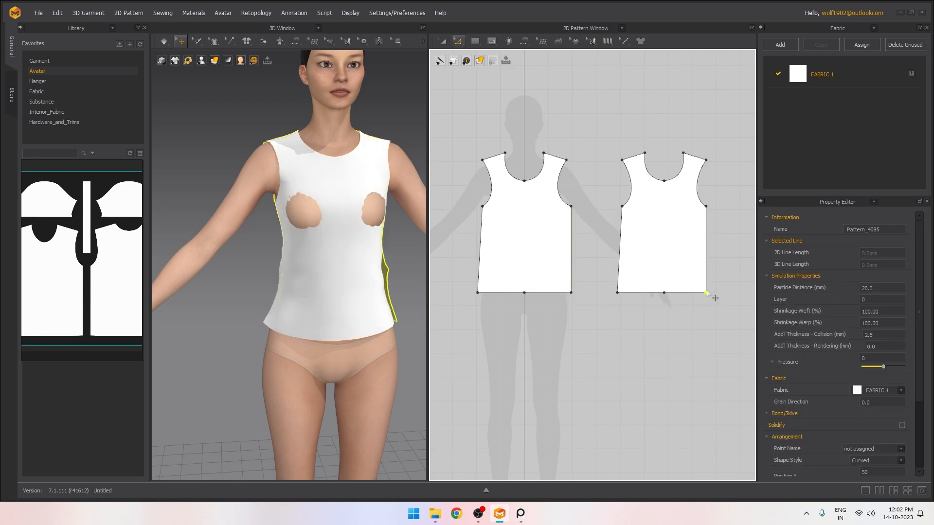
pyautogui.press('Right')
pyautogui.press('Right')
# Simulate the widened garment and pull its front hem down over the avatar's hips
pyautogui.click(396, 264)
pyautogui.press('space')
pyautogui.moveTo(396, 264); pyautogui.dragTo(388, 306, button='right')
pyautogui.scroll(-3, 364, 275)
pyautogui.moveTo(326, 227); pyautogui.dragTo(329, 258)
pyautogui.moveTo(334, 273); pyautogui.dragTo(292, 243, button='right')
pyautogui.moveTo(300, 339); pyautogui.dragTo(295, 356)
pyautogui.moveTo(375, 336); pyautogui.dragTo(389, 364)
pyautogui.click(288, 342)
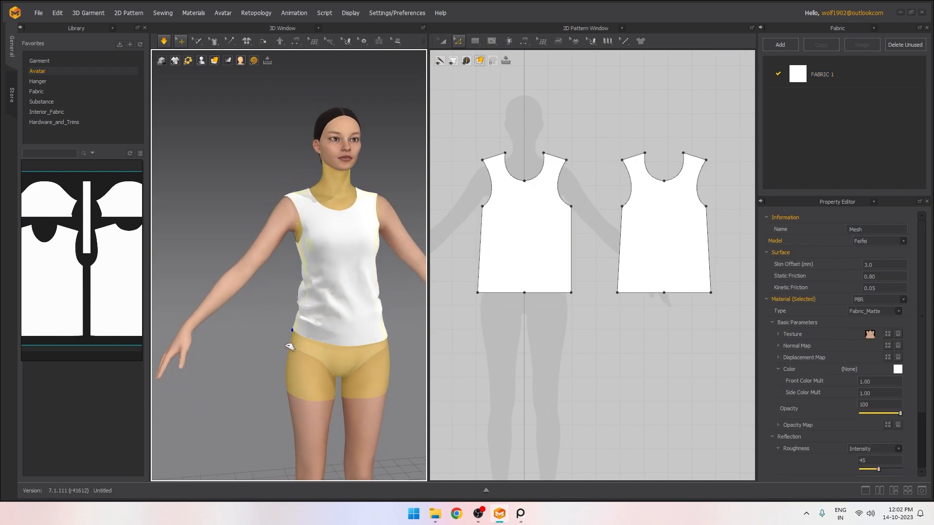
pyautogui.click(305, 322)
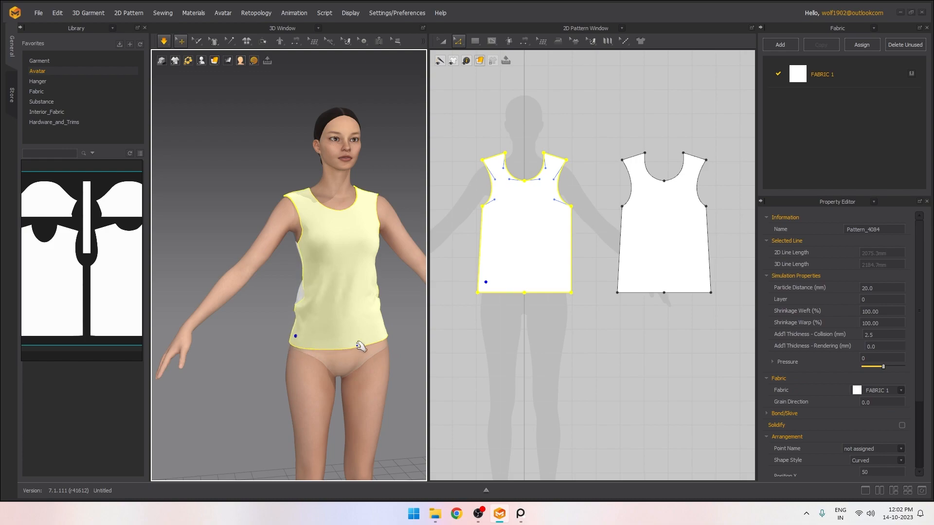
# Pull the back hem down over the avatar's hips and stop the simulation
pyautogui.moveTo(371, 346); pyautogui.dragTo(311, 328, button='right')
pyautogui.click(298, 349)
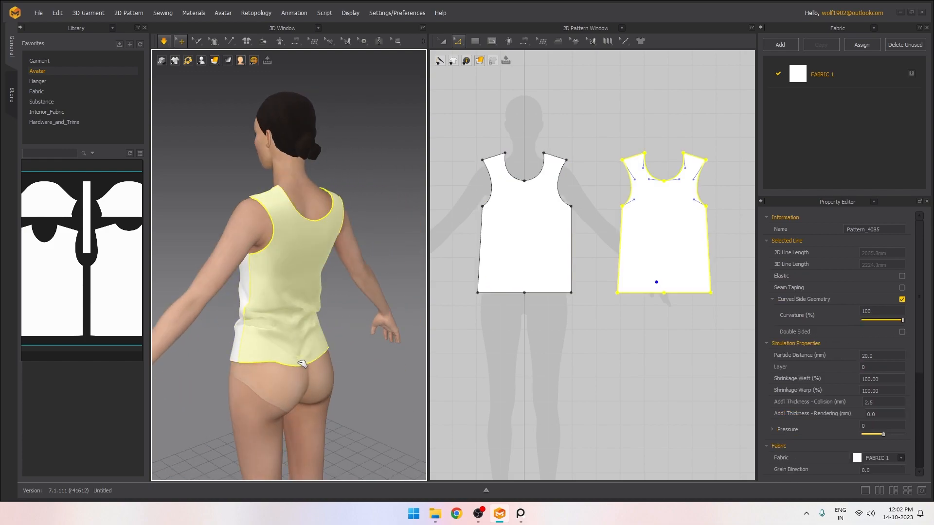
pyautogui.moveTo(326, 355); pyautogui.dragTo(327, 372)
pyautogui.moveTo(268, 365); pyautogui.dragTo(264, 377)
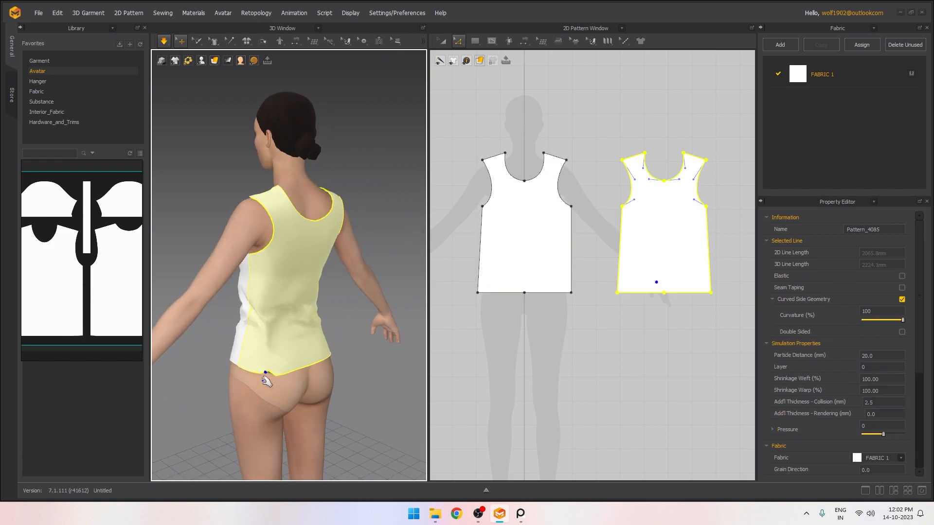
pyautogui.click(366, 343)
pyautogui.press('space')
# Examine the garment's fit on the avatar from the front and the back
pyautogui.moveTo(305, 341); pyautogui.dragTo(433, 327, button='right')
pyautogui.scroll(-4, 370, 333)
pyautogui.scroll(4, 331, 319)
pyautogui.moveTo(294, 311); pyautogui.dragTo(246, 267, button='right')
pyautogui.scroll(3, 308, 301)
pyautogui.scroll(-3, 307, 295)
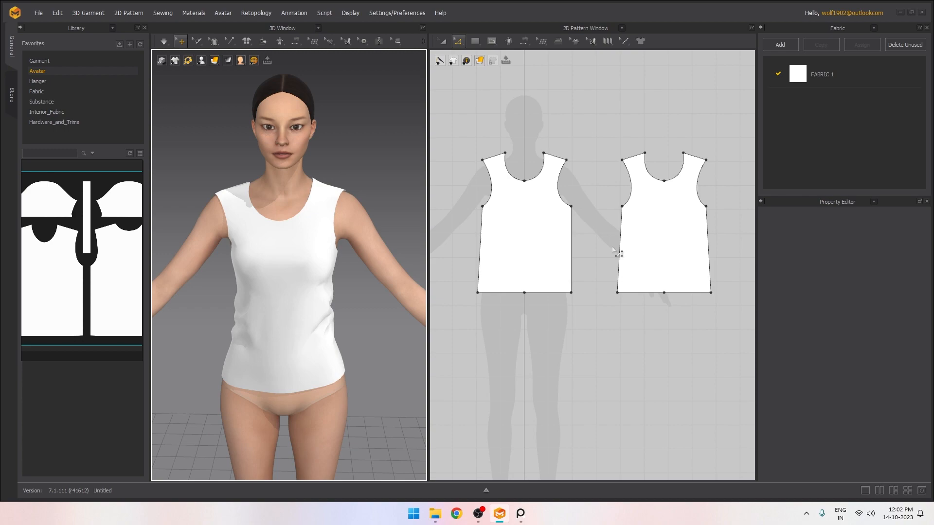
pyautogui.scroll(4, 613, 200)
pyautogui.moveTo(292, 233); pyautogui.dragTo(357, 246, button='right')
# Delete the back neckline's centre point and curve the edge into a shallow back neckline about 198 mm long
pyautogui.moveTo(123, 237)
pyautogui.mouseDown(button='middle')
pyautogui.moveTo(139, 237)
pyautogui.moveTo(115, 247)
pyautogui.mouseUp(button='middle')
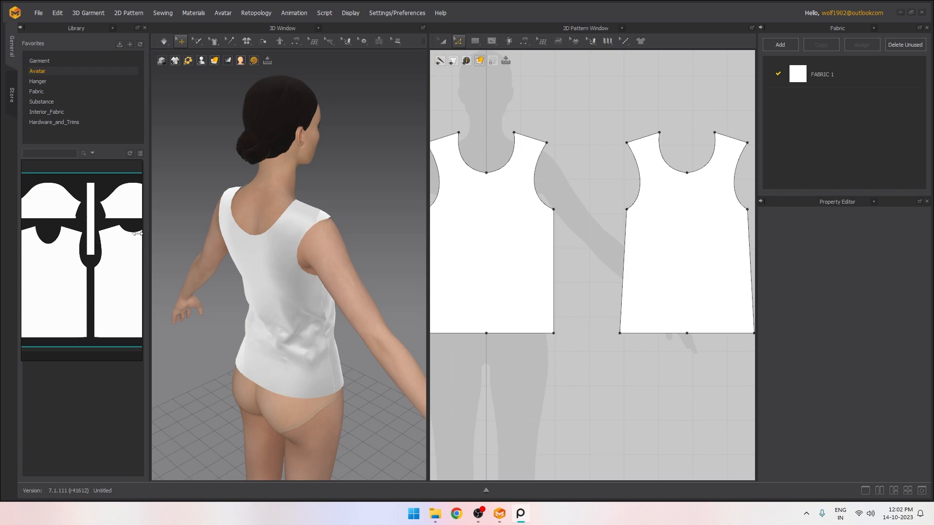
pyautogui.moveTo(122, 238); pyautogui.dragTo(91, 238, button='middle')
pyautogui.moveTo(605, 179); pyautogui.dragTo(520, 221, button='middle')
pyautogui.scroll(2, 519, 220)
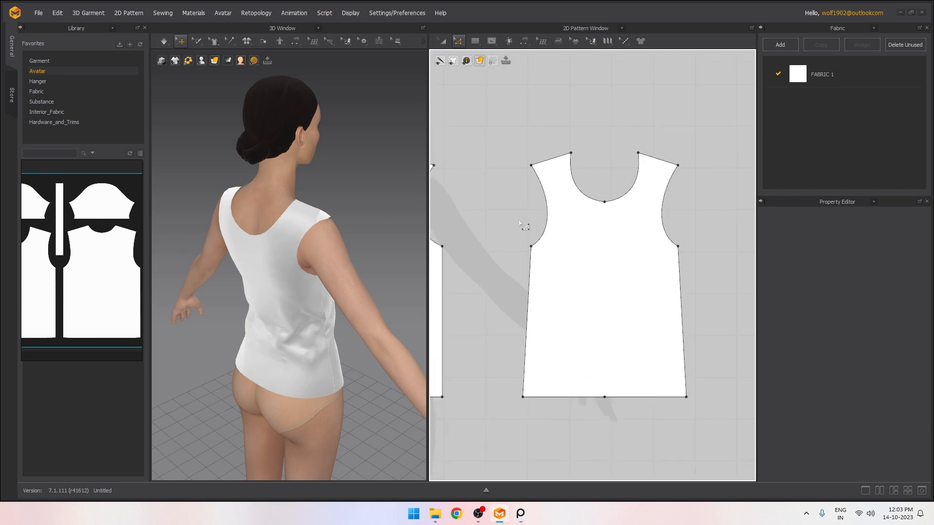
pyautogui.click(604, 201)
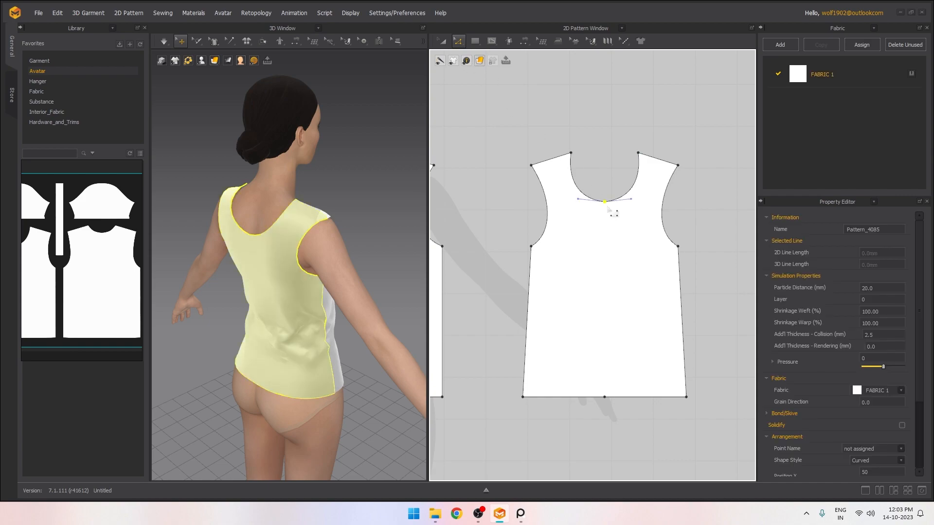
pyautogui.press('Delete')
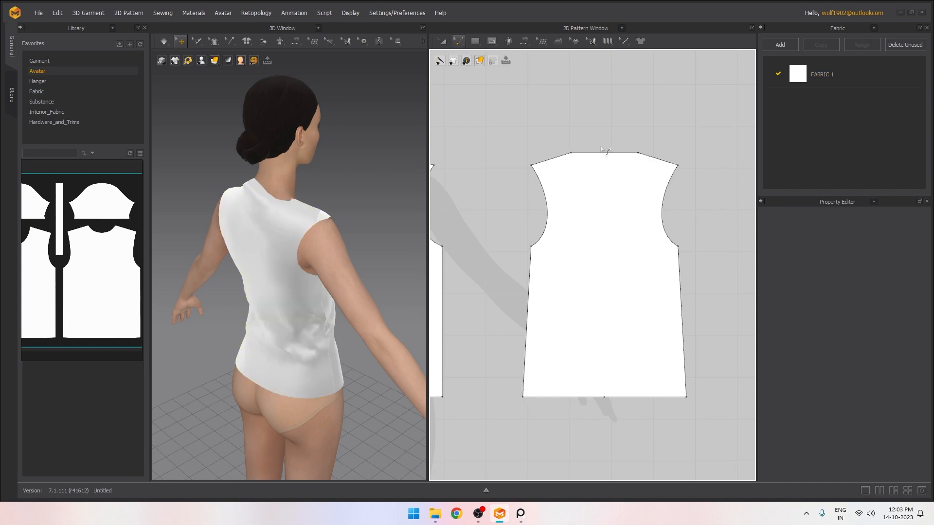
pyautogui.moveTo(603, 156); pyautogui.dragTo(612, 181)
pyautogui.moveTo(381, 207); pyautogui.dragTo(351, 183, button='right')
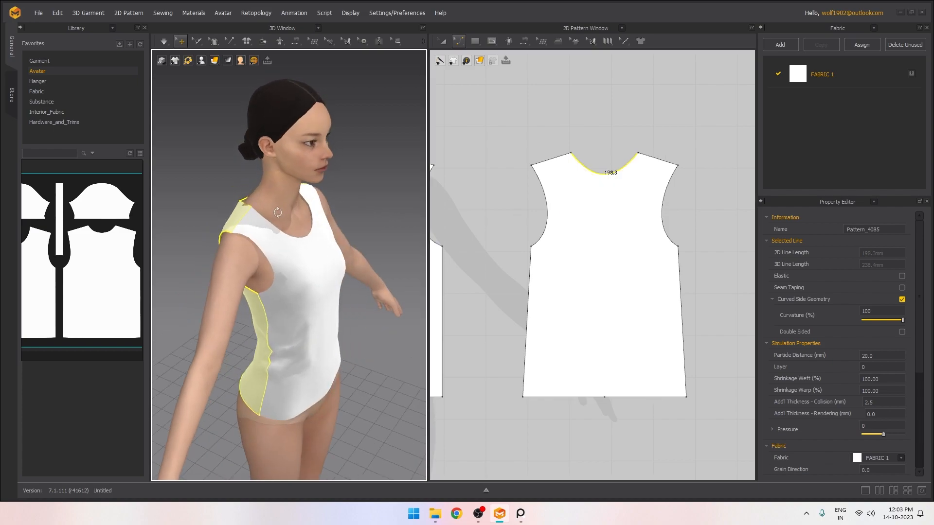
pyautogui.click(354, 189)
pyautogui.moveTo(355, 190); pyautogui.dragTo(300, 193, button='right')
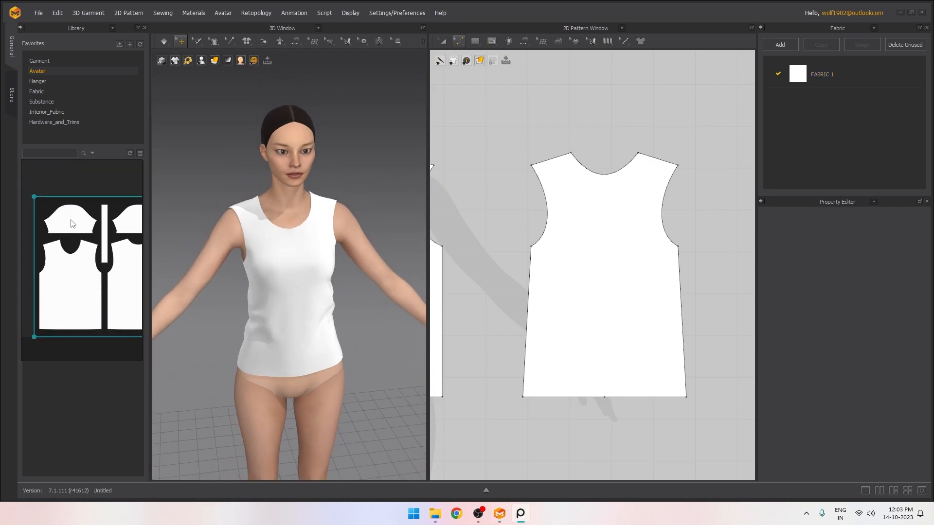
# Draw a rectangular sleeve pattern about 243 mm wide and 121 mm high above the gap between the body patterns
pyautogui.scroll(-3, 519, 235)
pyautogui.moveTo(479, 216); pyautogui.dragTo(574, 244, button='middle')
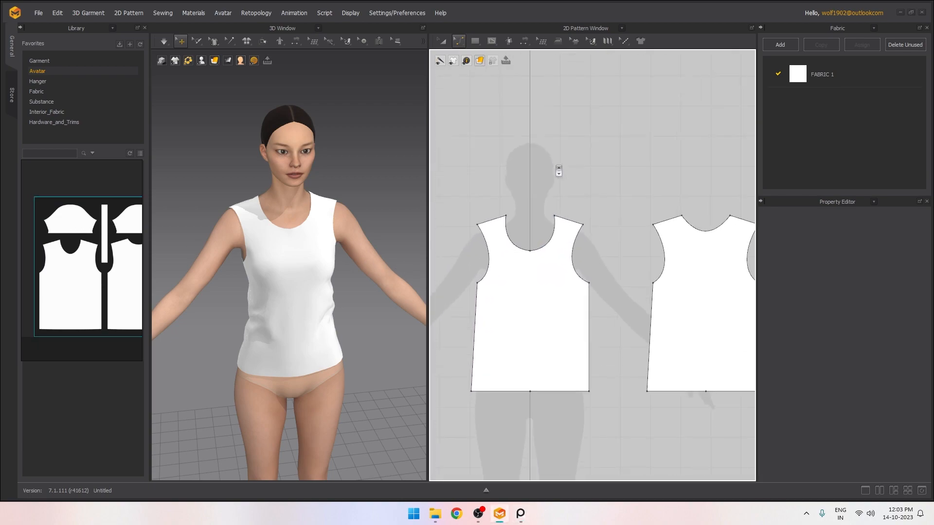
pyautogui.scroll(3, 549, 173)
pyautogui.click(476, 41)
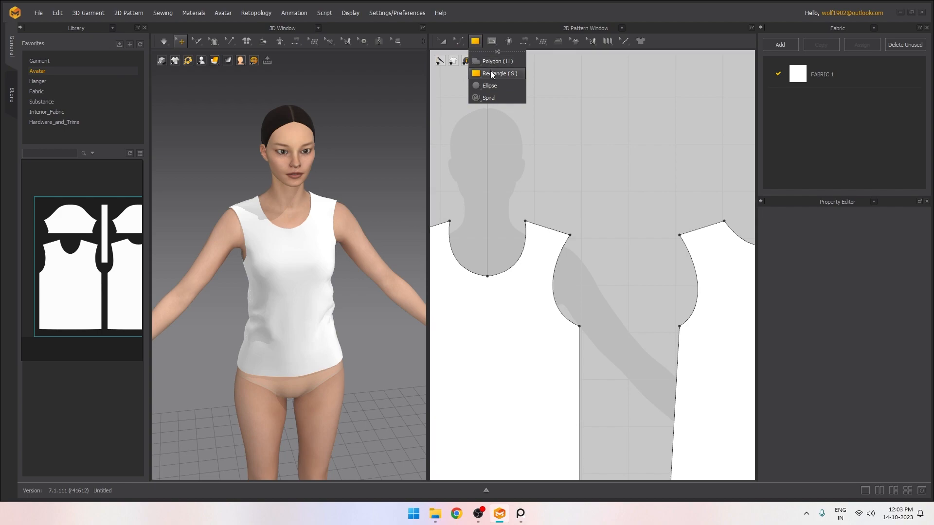
pyautogui.scroll(-3, 555, 138)
pyautogui.moveTo(561, 167); pyautogui.dragTo(639, 206)
pyautogui.scroll(3, 628, 205)
pyautogui.moveTo(628, 219); pyautogui.dragTo(624, 274, button='middle')
# Bend the sleeve rectangle's upper edge with Edit Curvature into a bell-shaped cap with a central peak and lower sides
pyautogui.press('c')
pyautogui.moveTo(589, 163); pyautogui.dragTo(580, 210, button='middle')
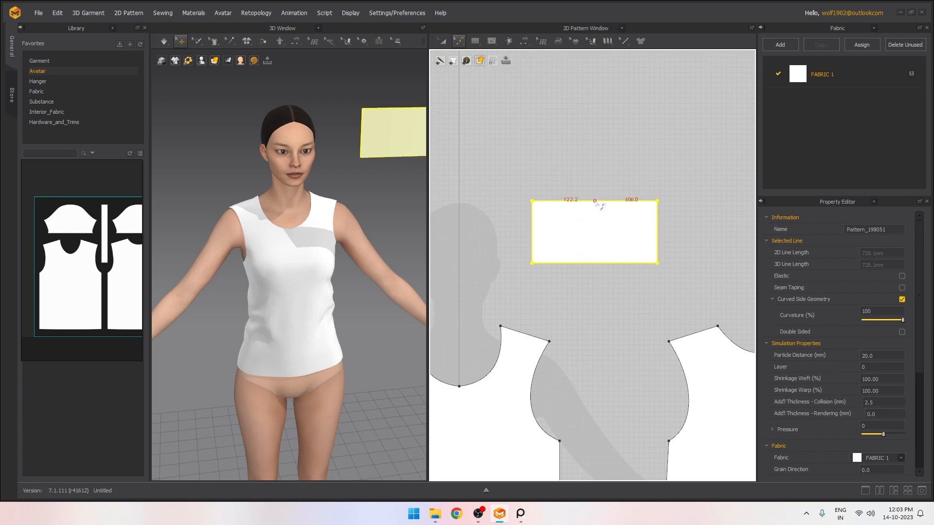
pyautogui.click(593, 201)
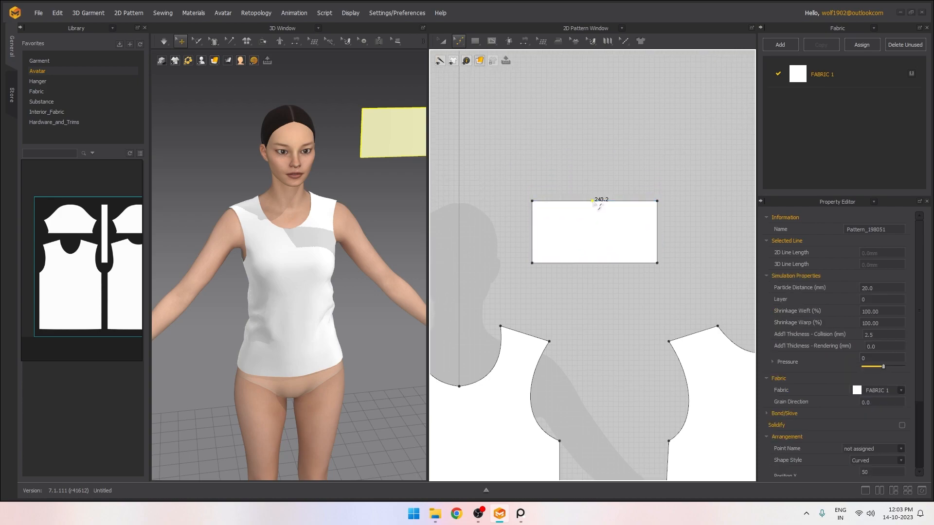
pyautogui.moveTo(601, 208); pyautogui.dragTo(553, 197)
pyautogui.moveTo(641, 193); pyautogui.dragTo(635, 197)
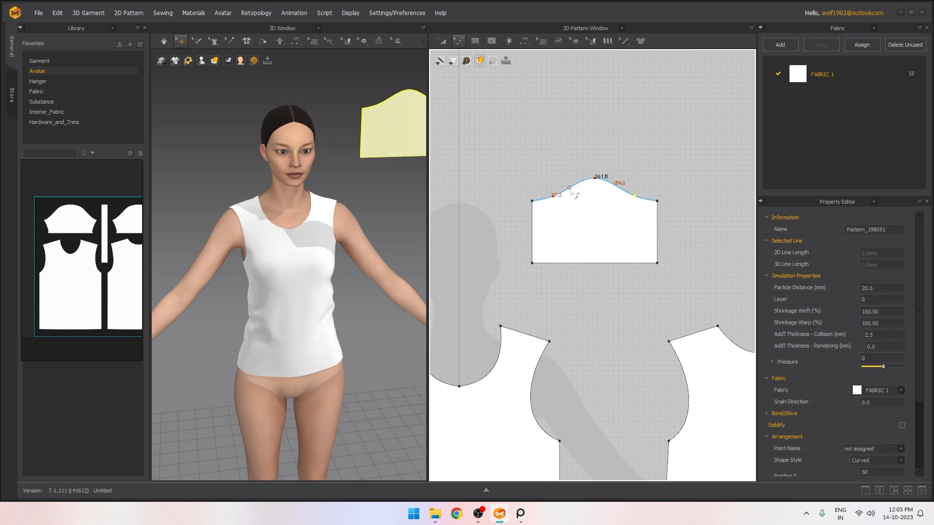
# Refine the sleeve cap by lowering its outer curve points and raising the peak slightly, to a curve about 269 mm long
pyautogui.moveTo(553, 195); pyautogui.dragTo(553, 202)
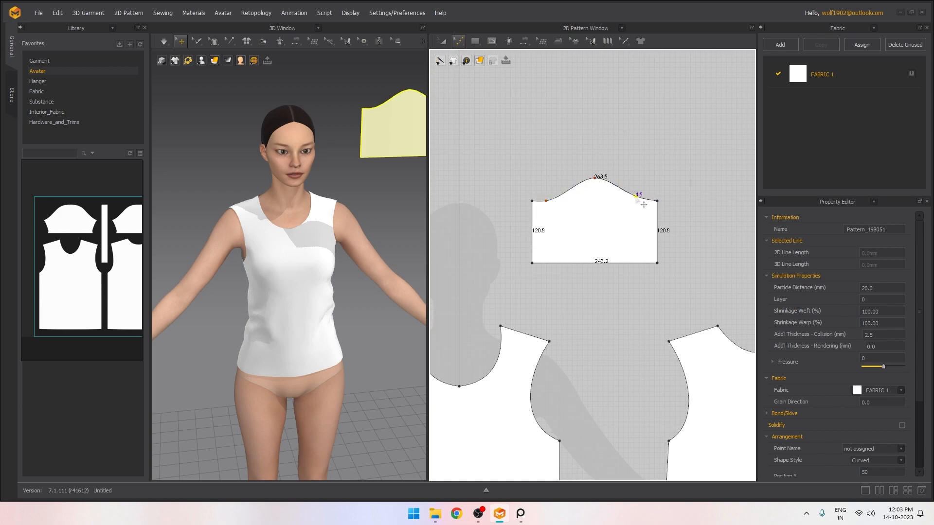
pyautogui.moveTo(639, 203); pyautogui.dragTo(641, 202)
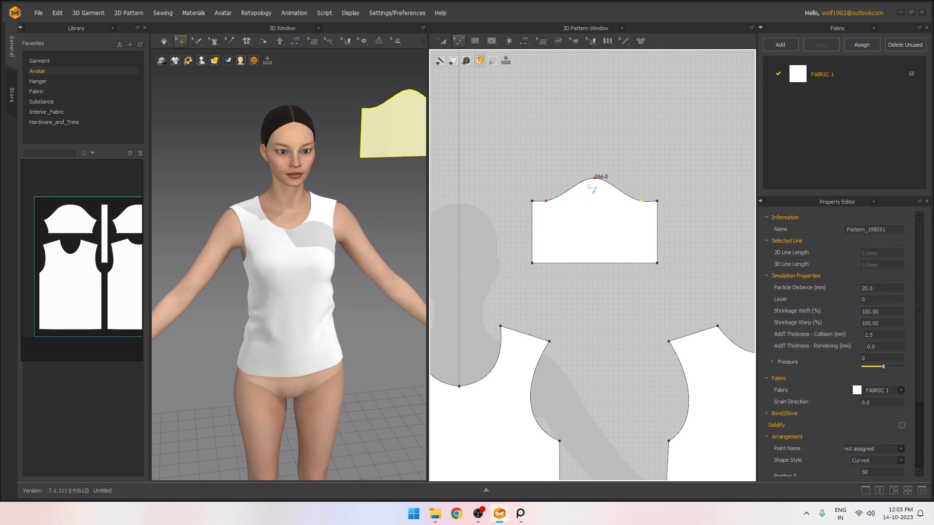
pyautogui.click(576, 195)
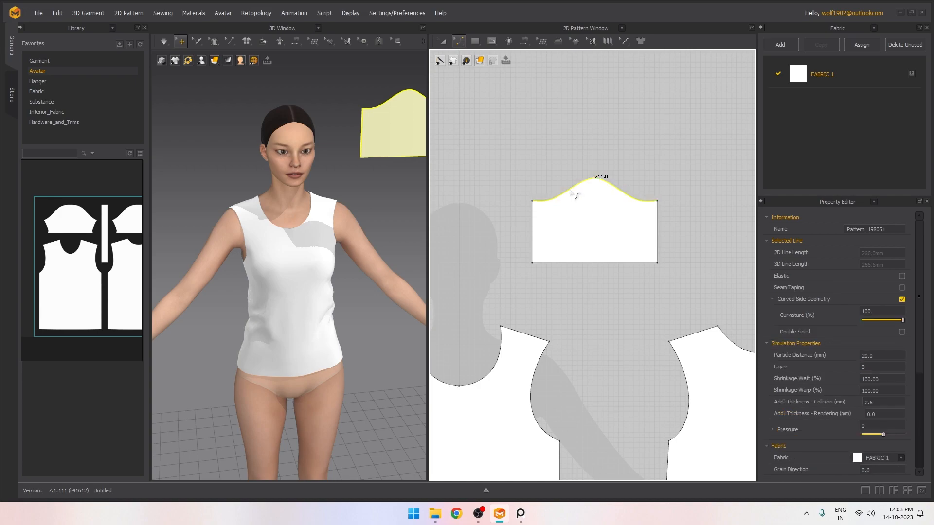
pyautogui.click(602, 183)
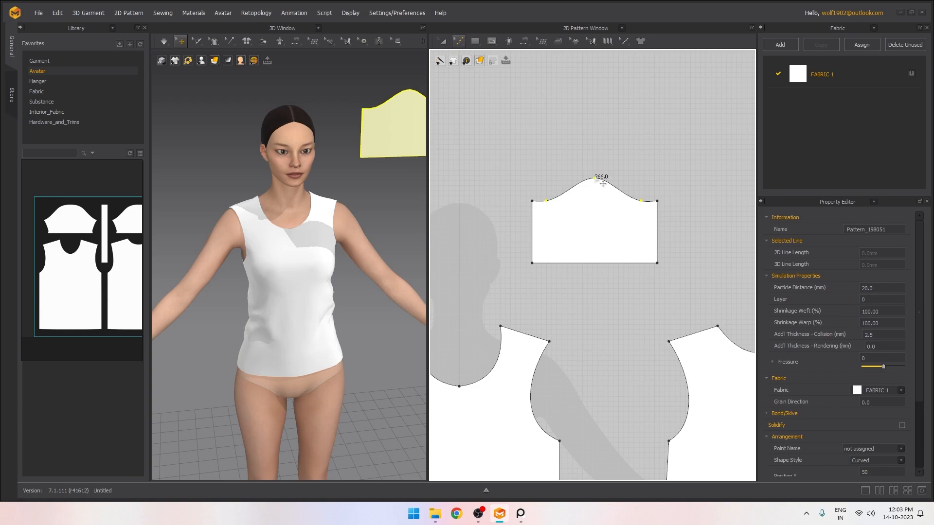
pyautogui.click(602, 172)
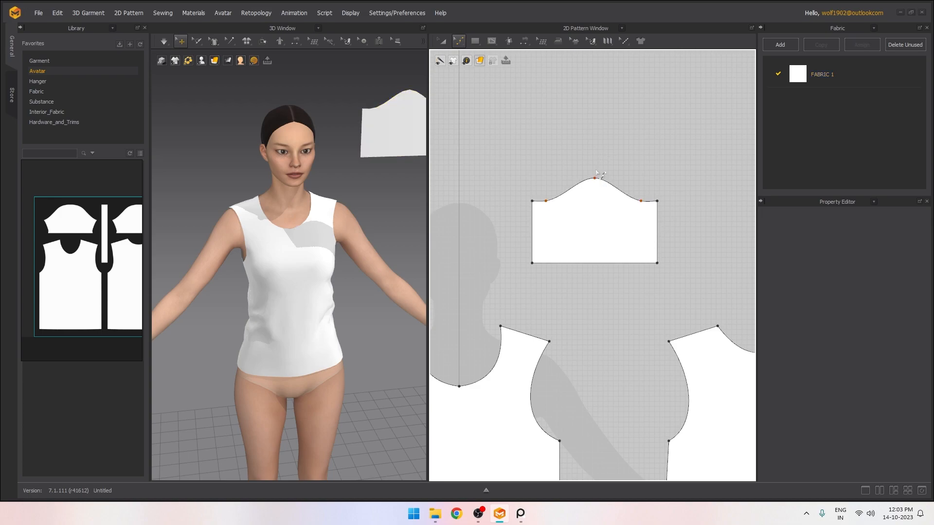
pyautogui.moveTo(599, 184)
pyautogui.mouseDown()
pyautogui.moveTo(603, 191)
pyautogui.moveTo(586, 187)
pyautogui.moveTo(587, 176)
pyautogui.mouseUp()
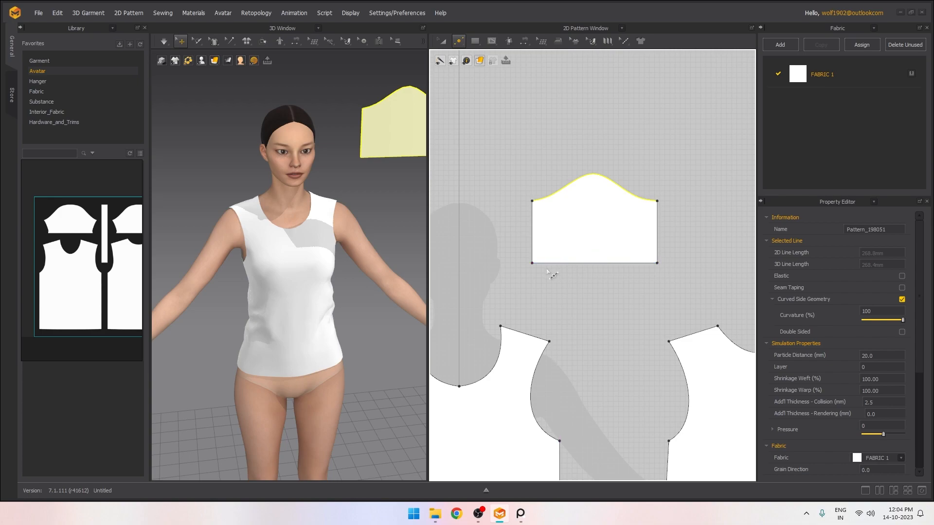
# Select the sleeve's lower edge with Edit Pattern and raise it to shorten the sleeve
pyautogui.press('z')
pyautogui.moveTo(674, 269); pyautogui.dragTo(504, 248)
pyautogui.press('Up')
pyautogui.press('Up')
pyautogui.press('Up')
pyautogui.press('Up')
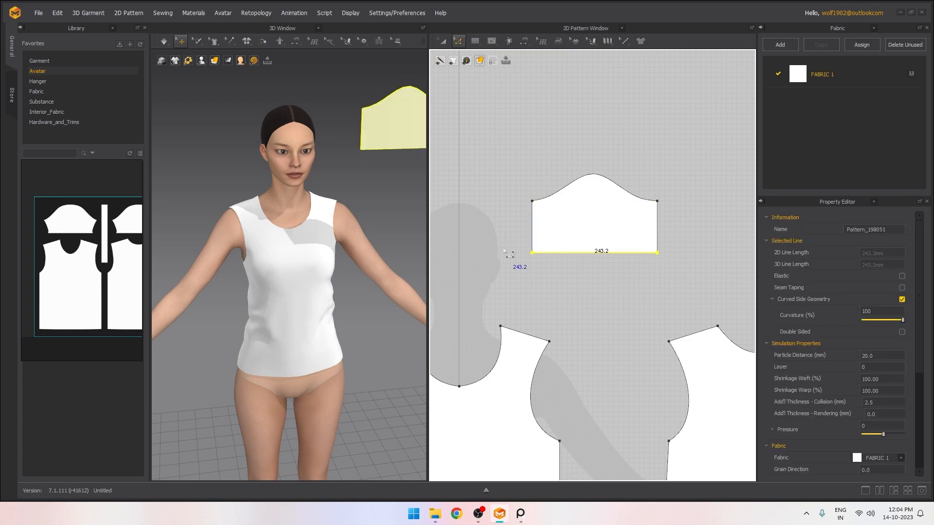
# Split the sleeve cap curve at its peak with Add Point/Split Line, into two segments of about 134 mm and 135 mm
pyautogui.scroll(2, 622, 185)
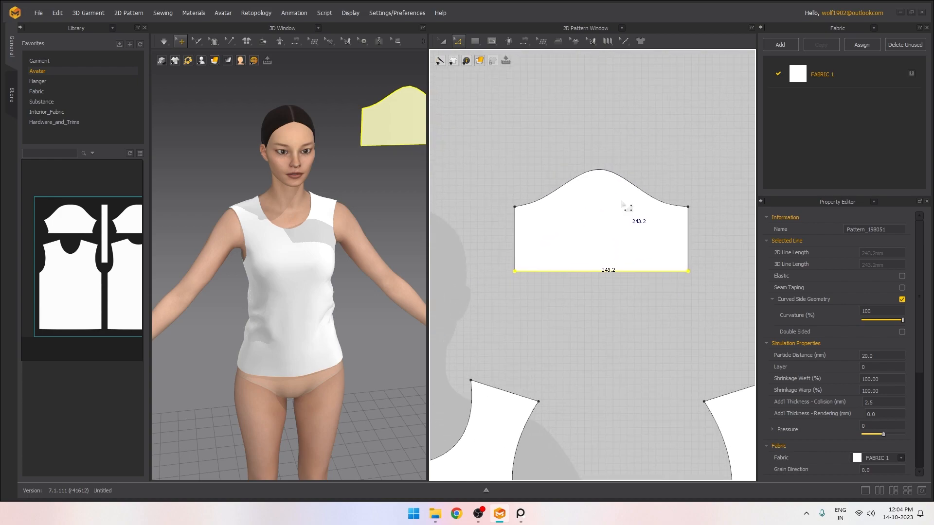
pyautogui.click(635, 154)
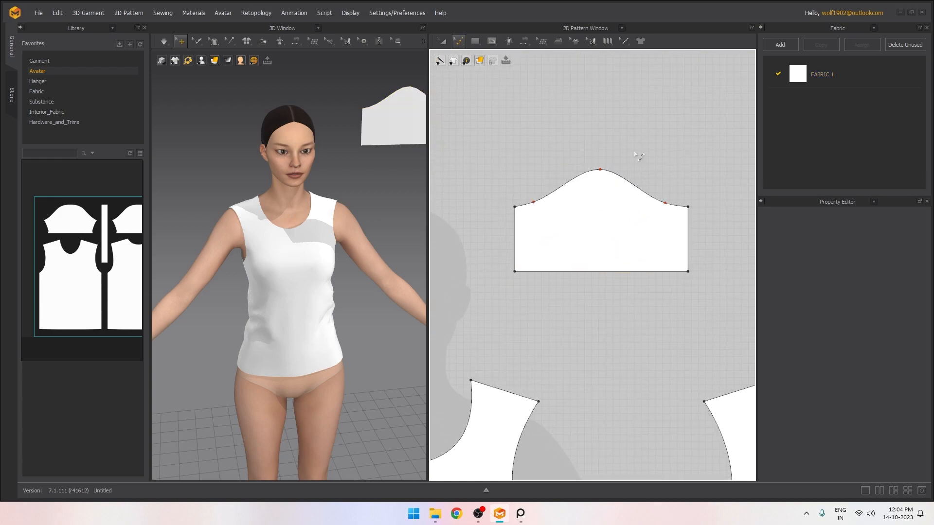
pyautogui.click(534, 202)
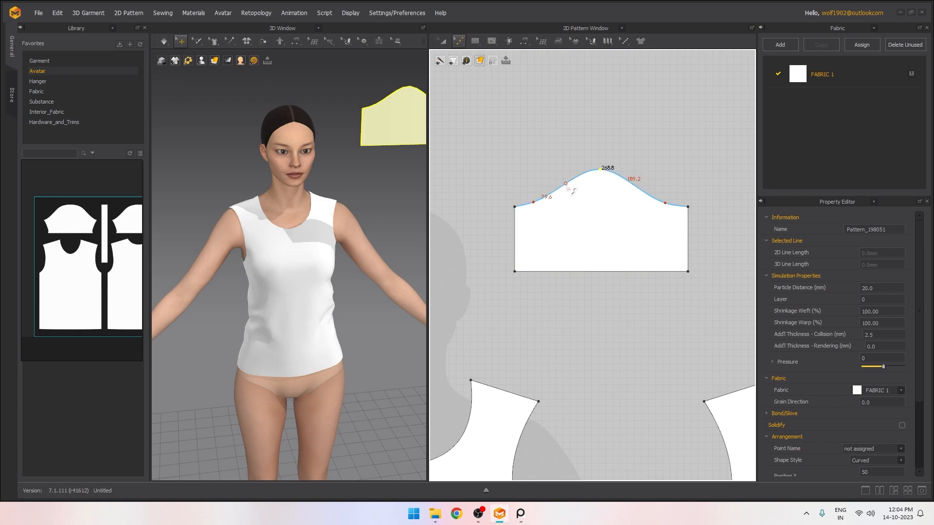
pyautogui.click(566, 194)
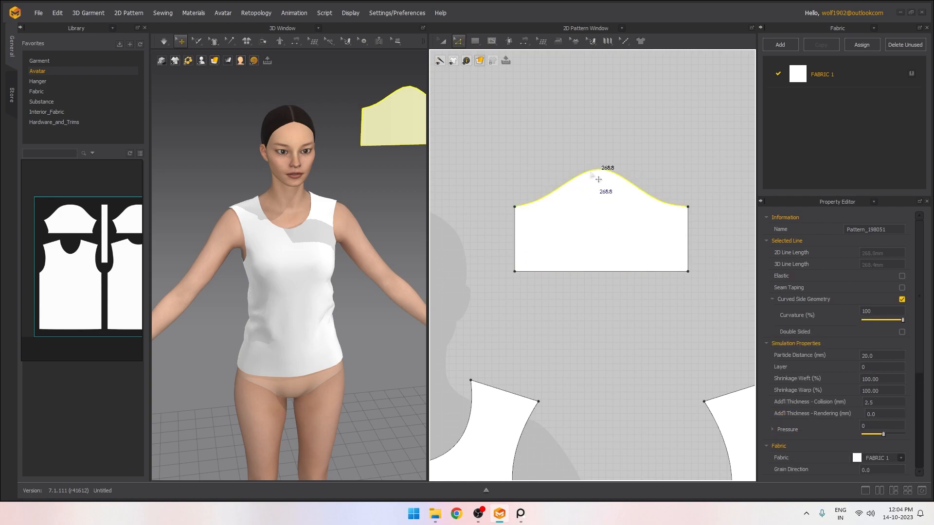
pyautogui.scroll(1, 582, 182)
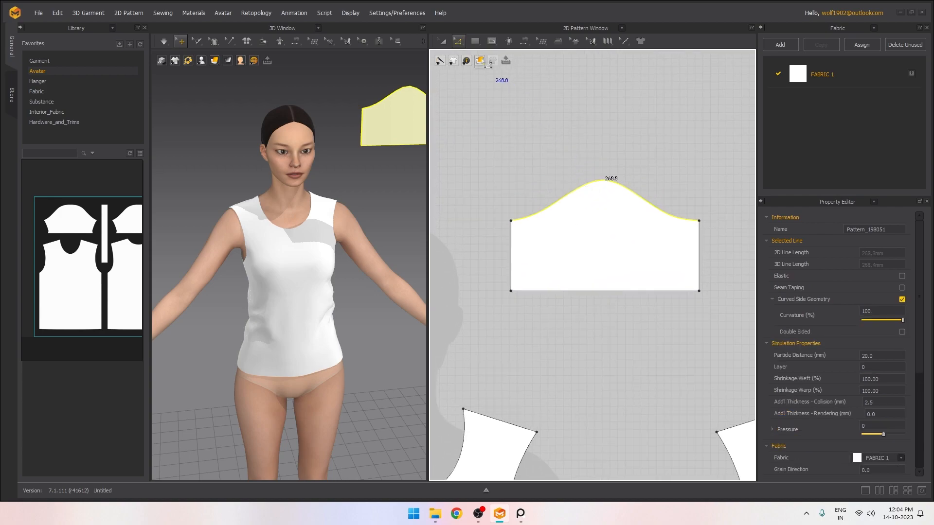
pyautogui.click(464, 43)
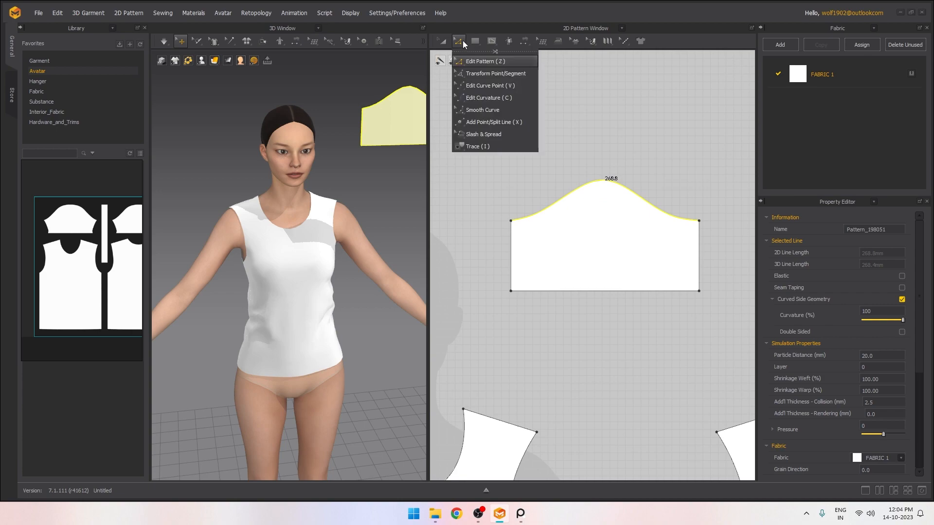
pyautogui.click(488, 122)
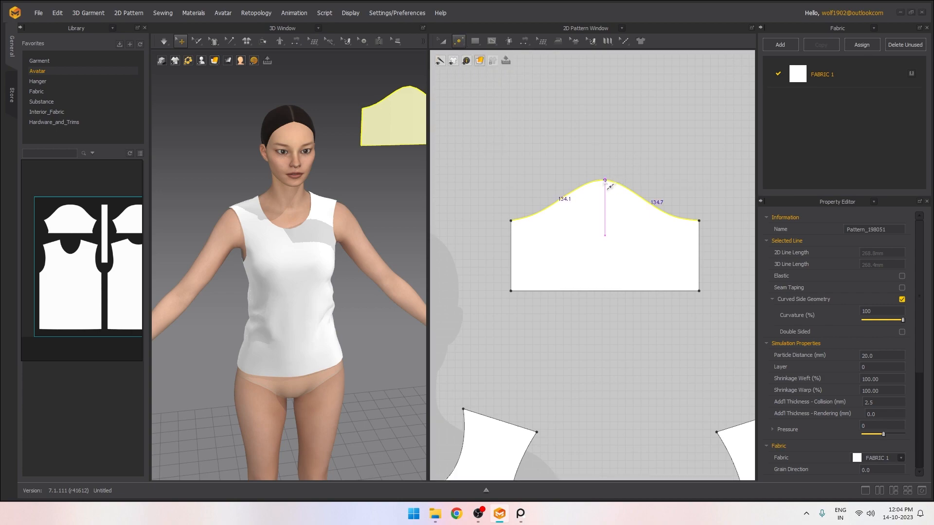
pyautogui.click(605, 181)
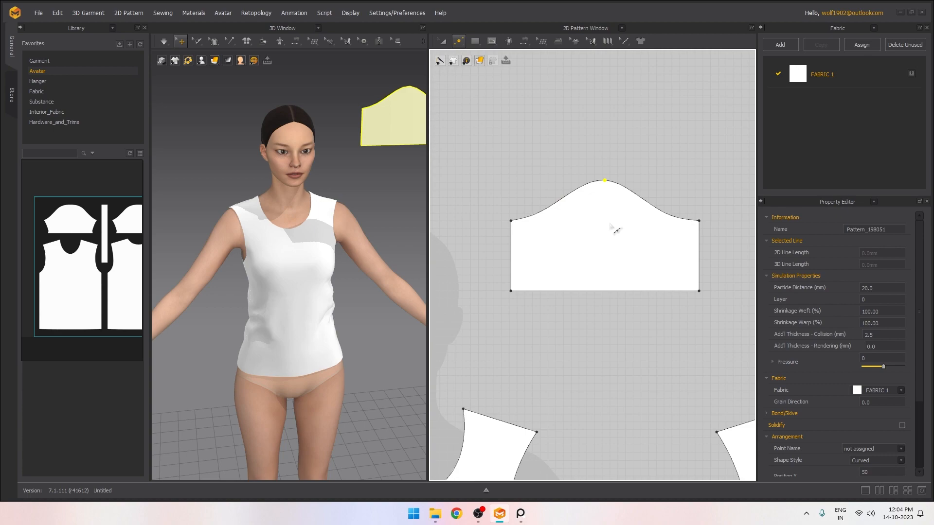
pyautogui.scroll(-3, 584, 219)
pyautogui.moveTo(607, 228); pyautogui.dragTo(583, 123, button='middle')
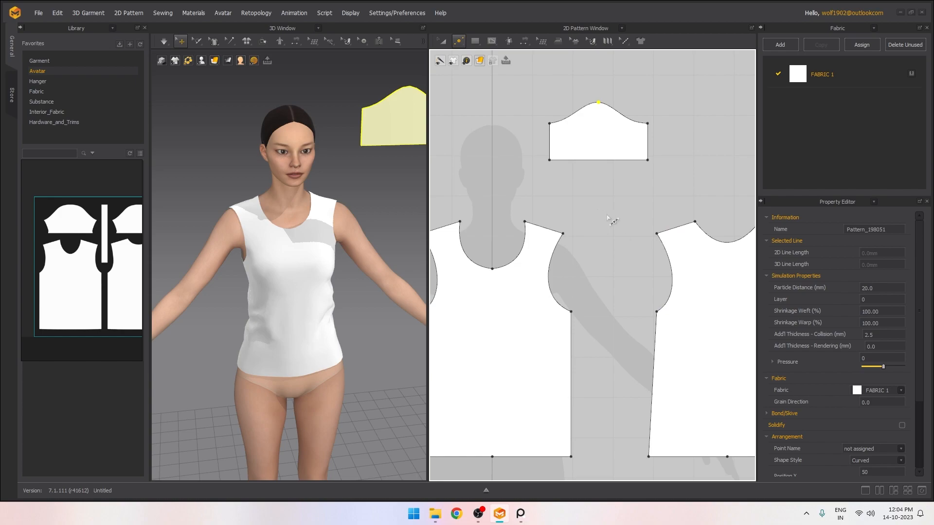
# Measure the front armhole curve and one half of the sleeve cap with Edit Pattern
pyautogui.scroll(1, 604, 191)
pyautogui.moveTo(603, 192); pyautogui.dragTo(603, 249, button='middle')
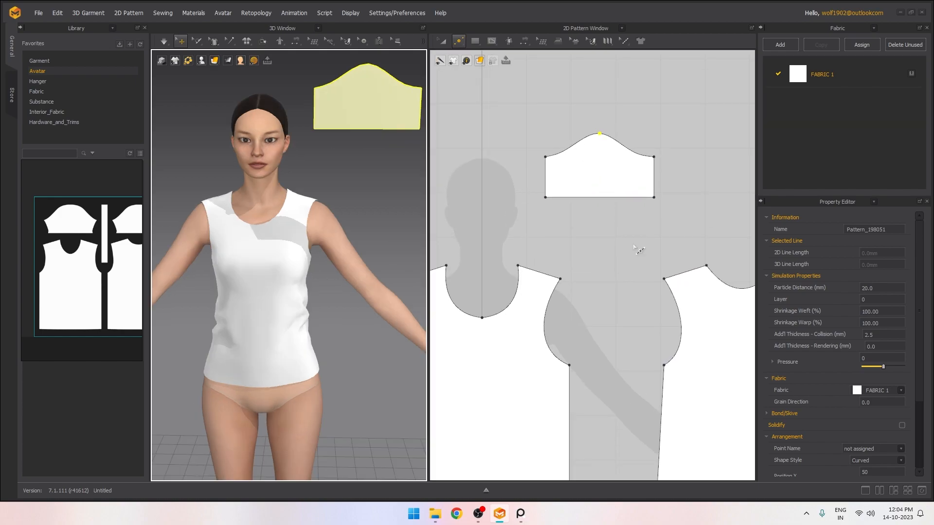
pyautogui.scroll(-2, 300, 232)
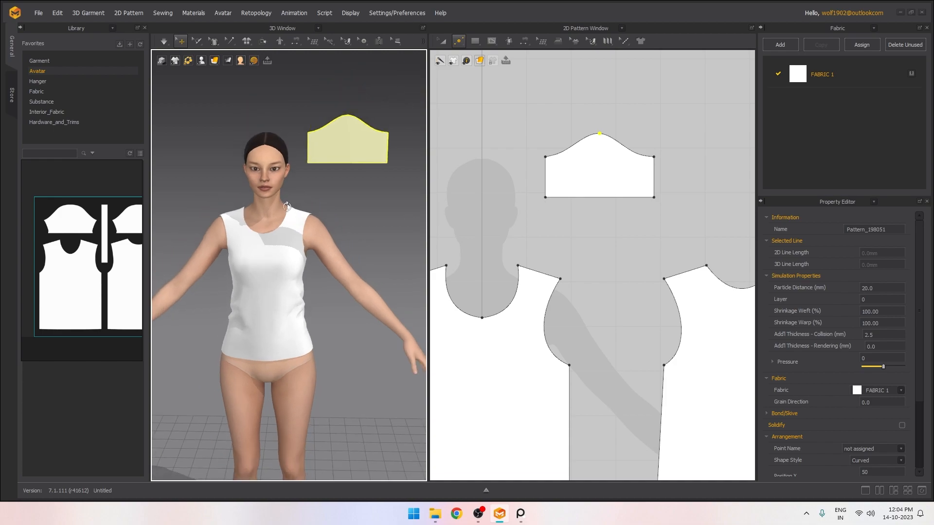
pyautogui.moveTo(300, 232); pyautogui.dragTo(267, 243, button='right')
pyautogui.scroll(1, 267, 243)
pyautogui.click(459, 43)
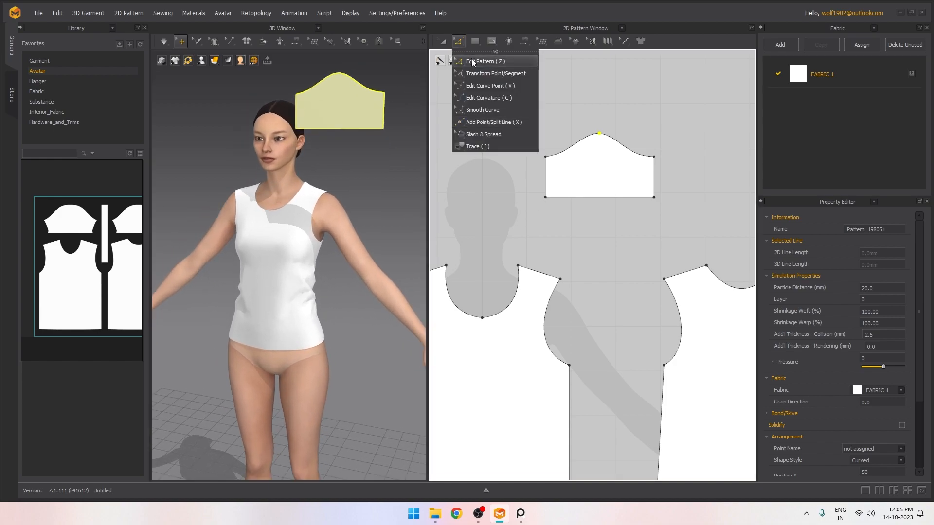
pyautogui.click(478, 146)
pyautogui.click(540, 261)
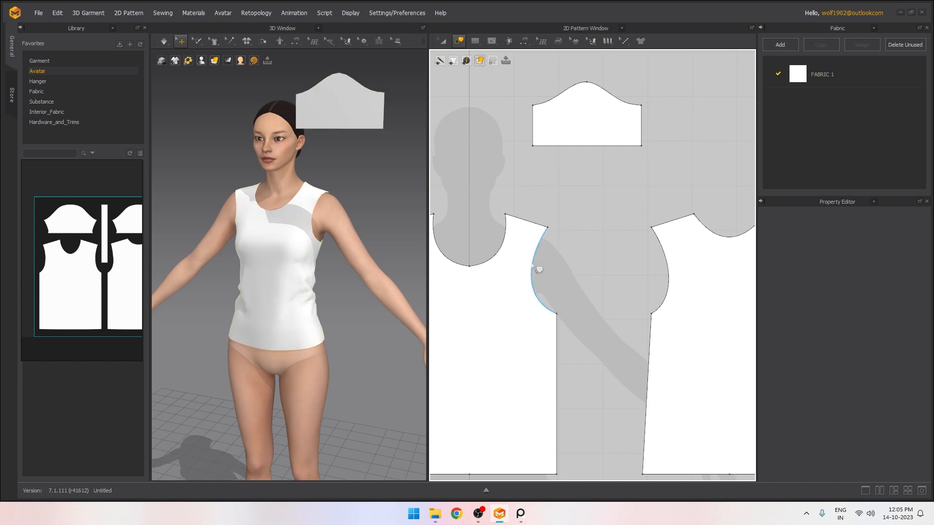
pyautogui.click(458, 41)
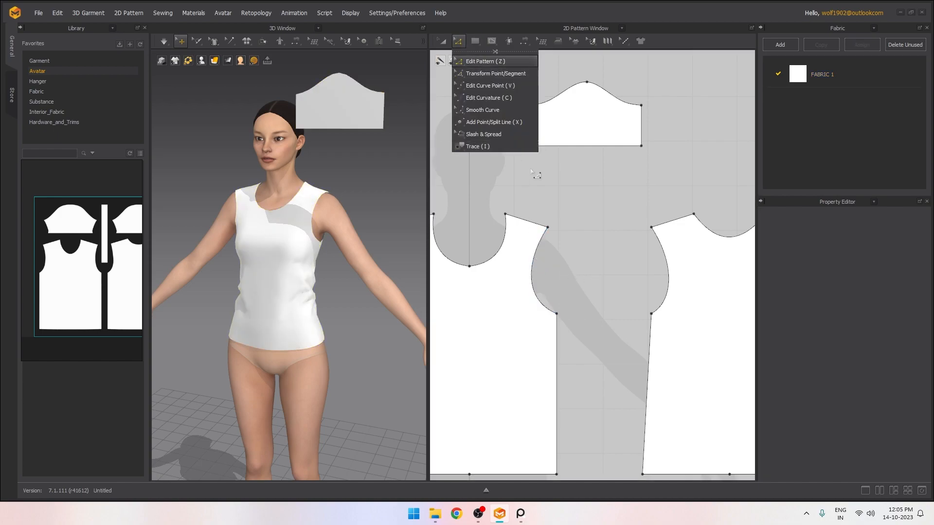
pyautogui.click(477, 60)
pyautogui.click(541, 265)
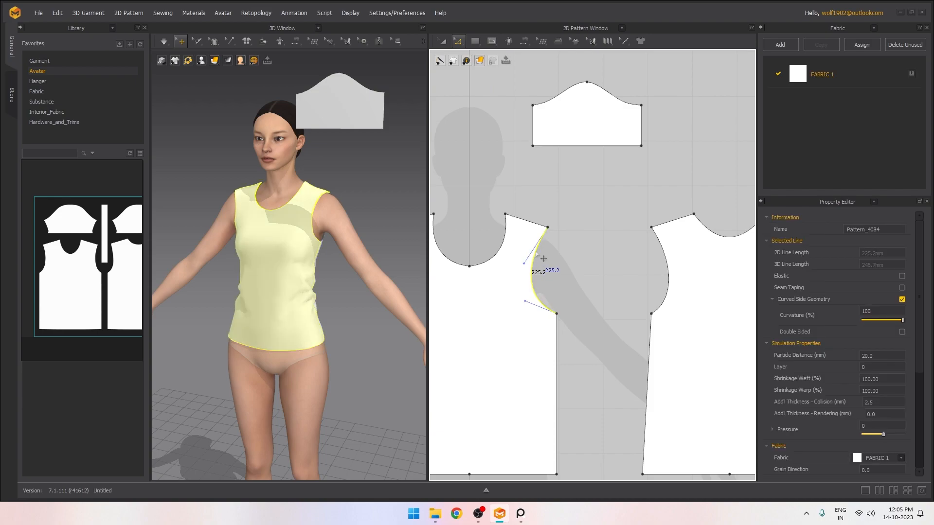
pyautogui.click(570, 99)
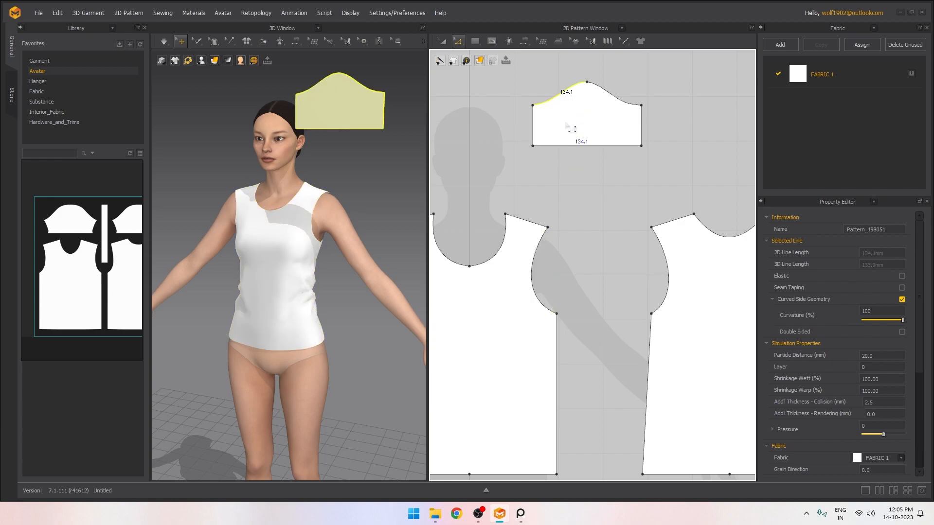
# Widen the sleeve by moving both side edges outward, lengthening each half of the cap to about 171 mm
pyautogui.scroll(-4, 581, 225)
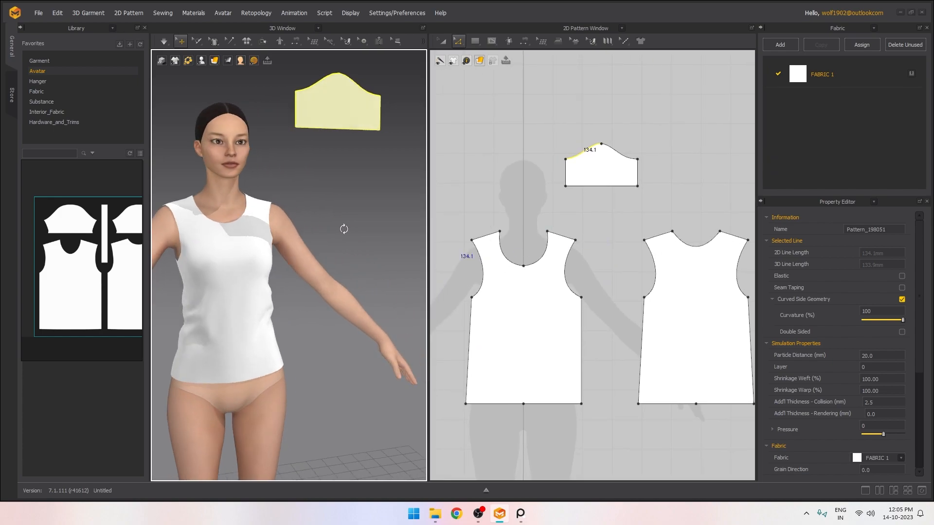
pyautogui.moveTo(553, 153); pyautogui.dragTo(552, 162, button='middle')
pyautogui.moveTo(545, 141); pyautogui.dragTo(668, 181)
pyautogui.click(640, 180)
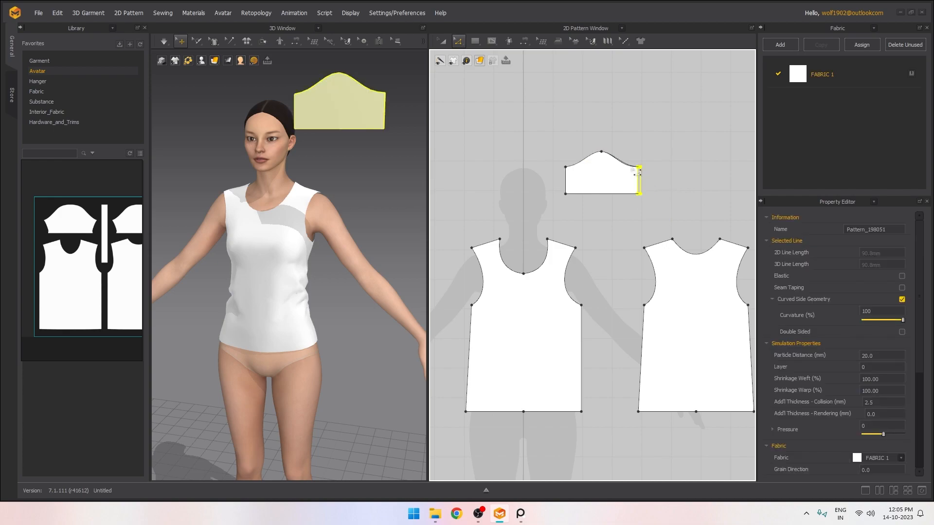
pyautogui.press('Right')
pyautogui.press('Right')
pyautogui.moveTo(595, 200); pyautogui.dragTo(549, 150)
pyautogui.press('Left')
pyautogui.press('Left')
pyautogui.press('Left')
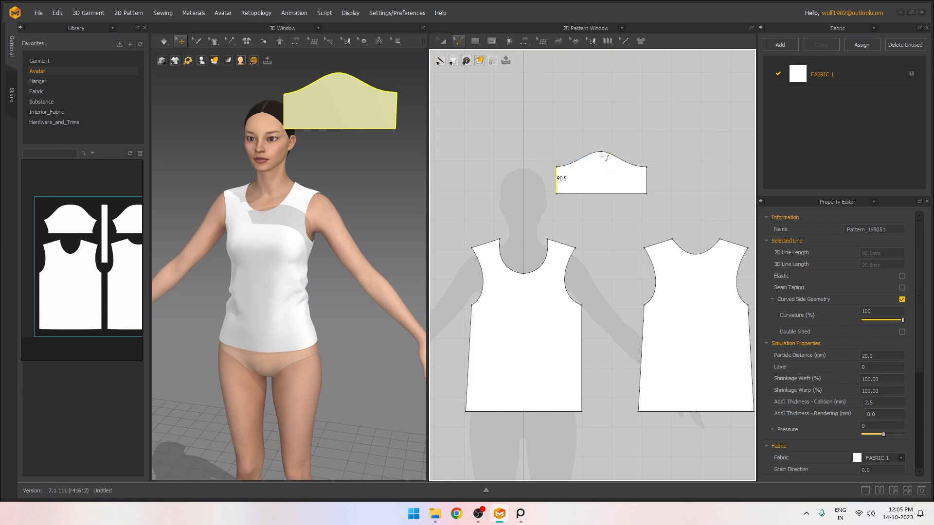
# Measure a sleeve cap half, the front armhole curve and the full sleeve cap
pyautogui.click(610, 160)
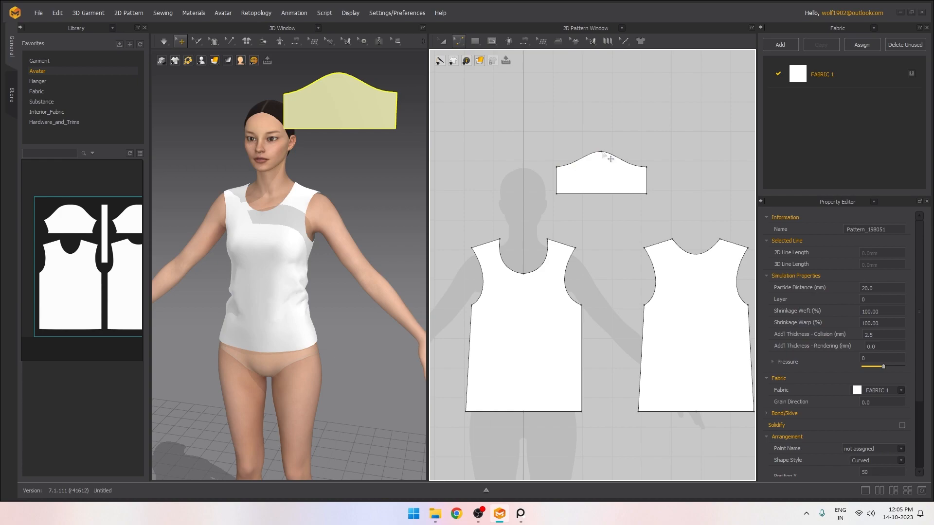
pyautogui.click(602, 158)
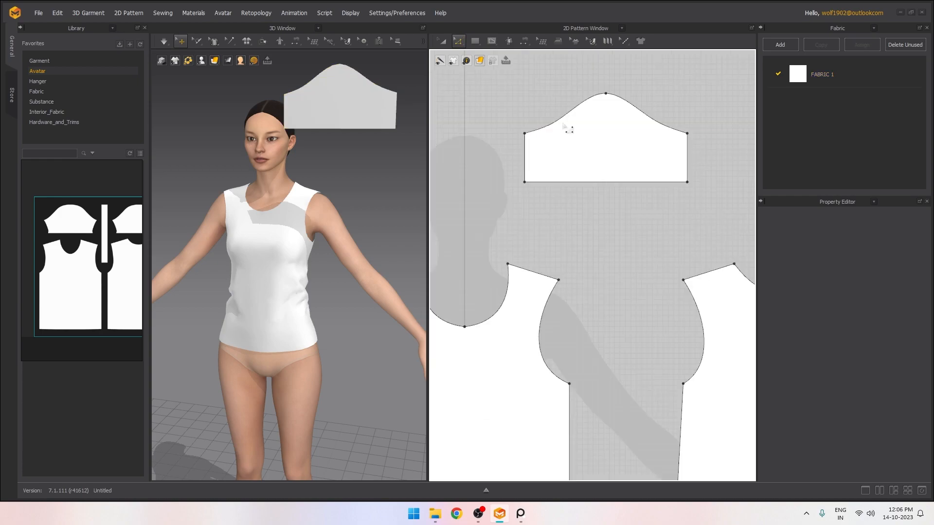
pyautogui.click(561, 118)
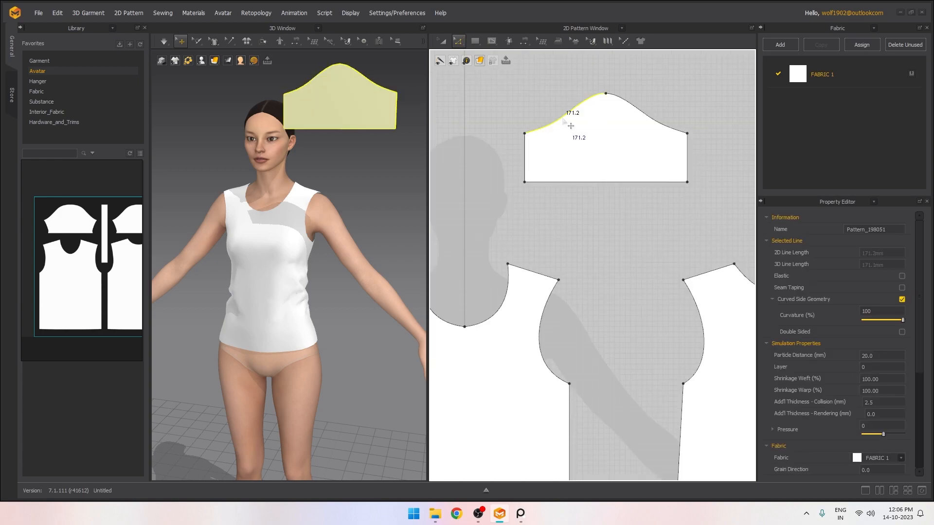
pyautogui.click(548, 340)
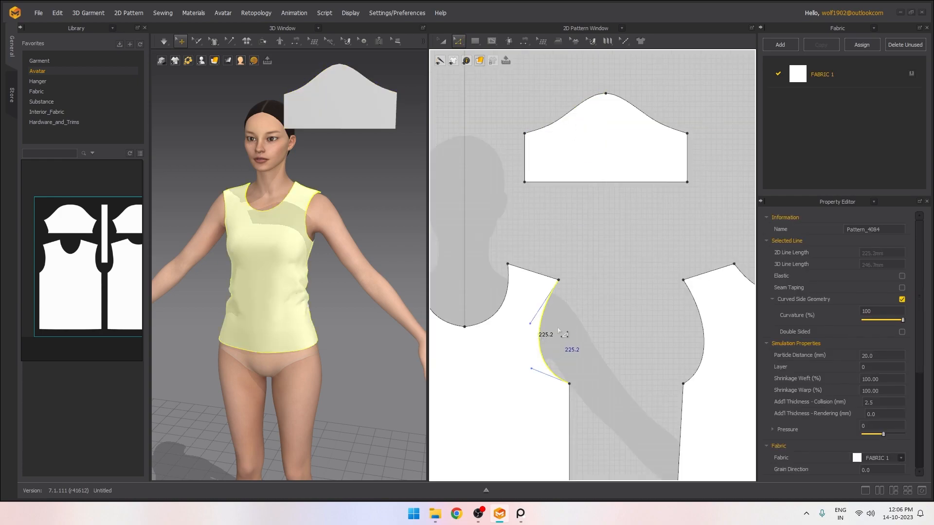
pyautogui.scroll(-3, 558, 339)
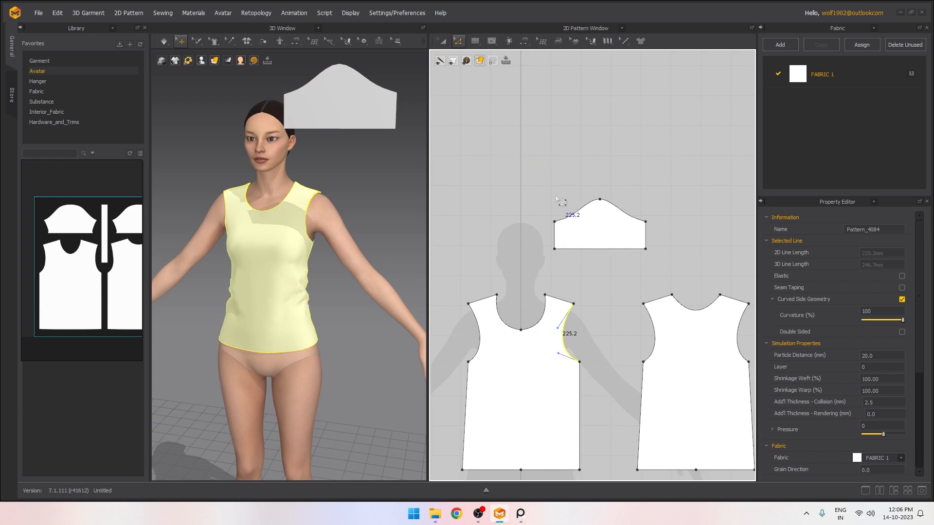
pyautogui.moveTo(533, 182); pyautogui.dragTo(671, 244)
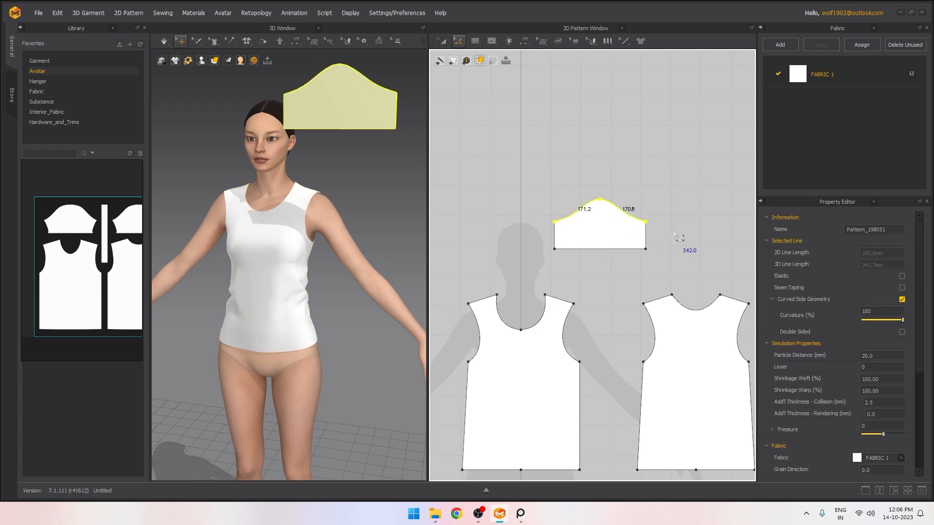
# Move both sleeve side edges further outward, lengthening a cap half to about 189 mm
pyautogui.moveTo(528, 230); pyautogui.dragTo(584, 290)
pyautogui.press('Left')
pyautogui.press('Left')
pyautogui.press('Left')
pyautogui.press('Left')
pyautogui.click(652, 250)
pyautogui.click(651, 226)
pyautogui.press('Right')
pyautogui.press('Right')
pyautogui.press('Right')
pyautogui.press('Right')
pyautogui.click(575, 216)
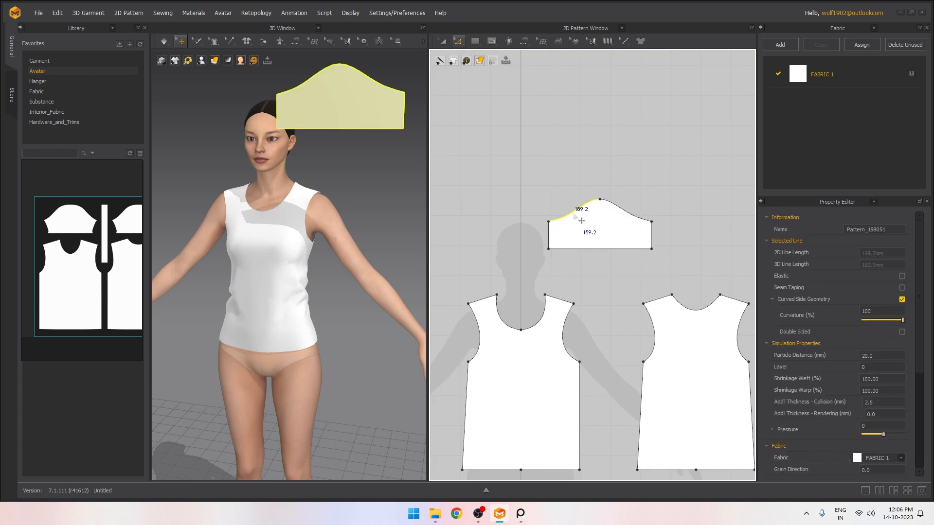
# Widen the sleeve again on both sides to a cap half of about 198 mm and compare it with the front armhole
pyautogui.moveTo(536, 202); pyautogui.dragTo(561, 266)
pyautogui.press('Left')
pyautogui.press('Left')
pyautogui.moveTo(669, 258); pyautogui.dragTo(637, 215)
pyautogui.press('Right')
pyautogui.click(573, 215)
pyautogui.click(567, 339)
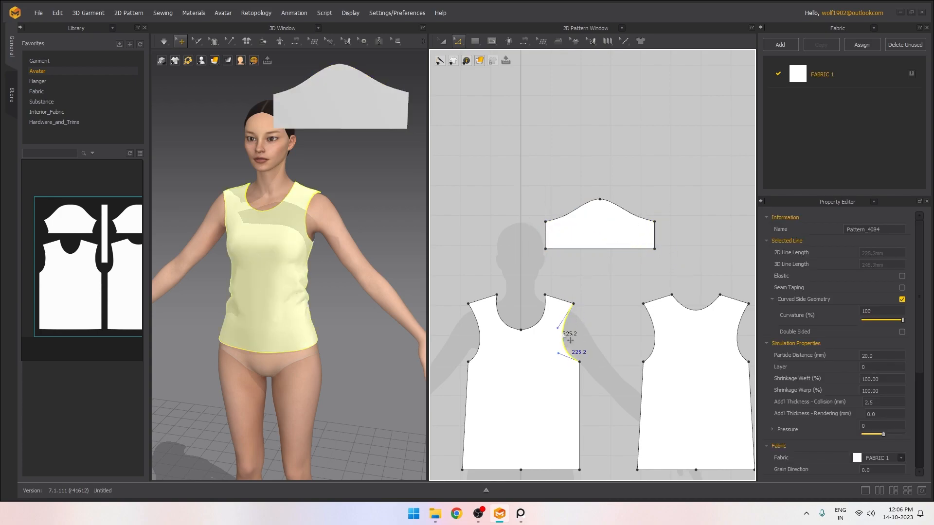
# Raise the underarm points of the front and back body patterns together, shortening the front armhole curve to about 216 mm
pyautogui.scroll(-2, 593, 343)
pyautogui.moveTo(720, 329); pyautogui.dragTo(471, 287)
pyautogui.press('Up')
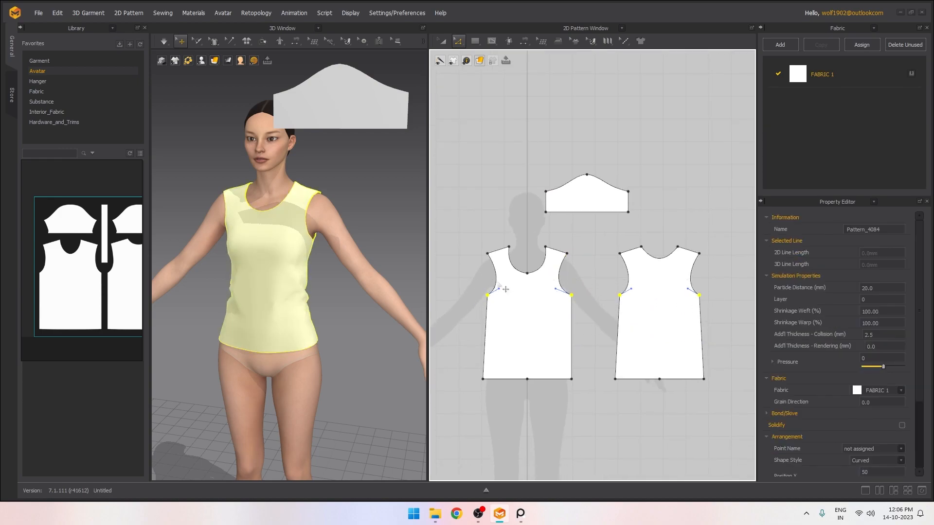
pyautogui.click(575, 286)
pyautogui.click(567, 286)
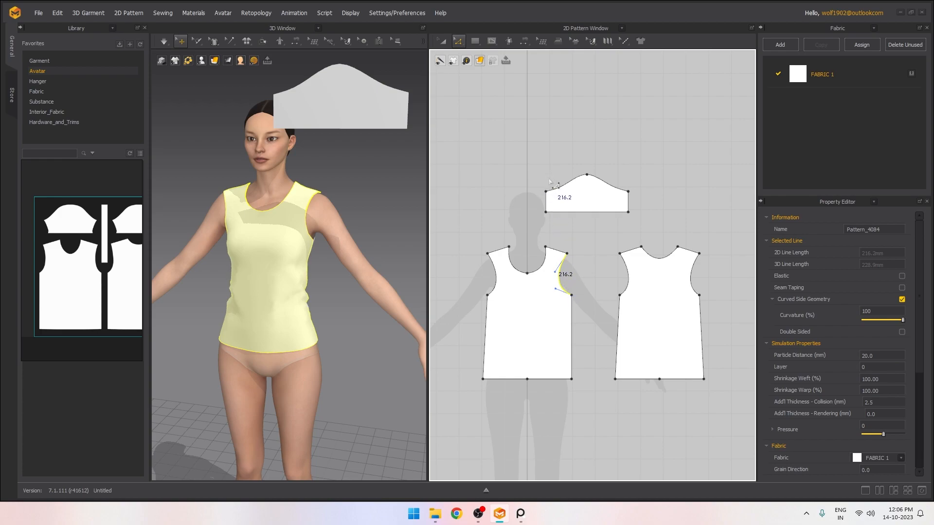
pyautogui.click(564, 194)
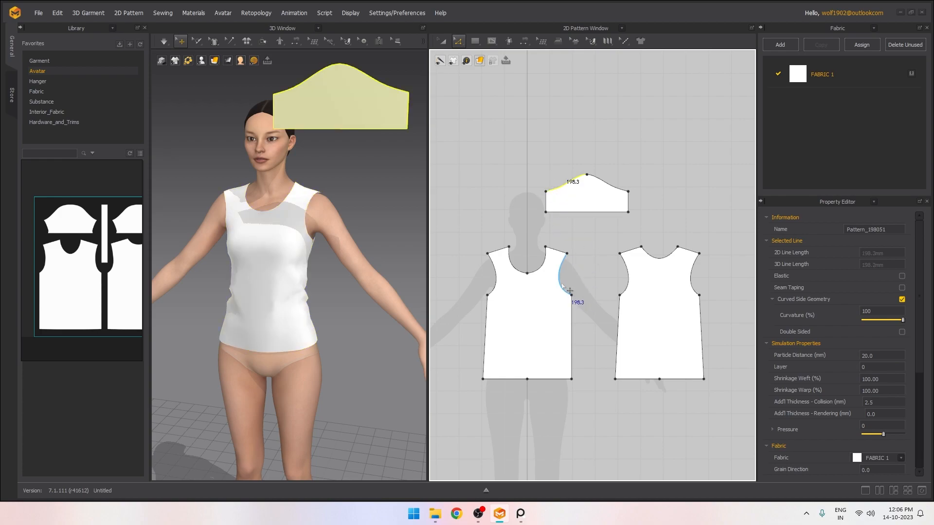
# Raise the front and back underarm points once more, shortening the front armhole curve to about 207 mm
pyautogui.moveTo(710, 317); pyautogui.dragTo(446, 290)
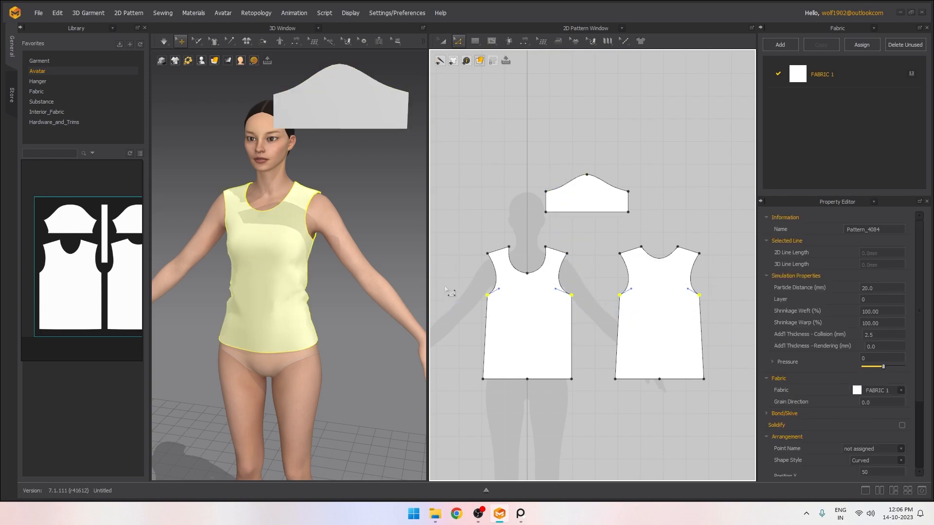
pyautogui.click(565, 194)
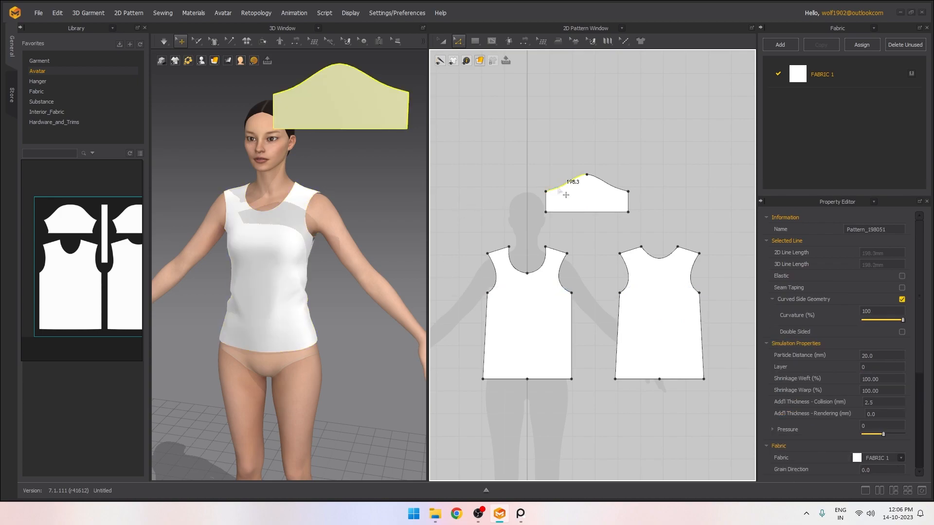
pyautogui.click(567, 283)
# Spread the sleeve's side edges outward once more, bringing a cap half to about 207.5 mm
pyautogui.moveTo(530, 180); pyautogui.dragTo(557, 217)
pyautogui.press('Left')
pyautogui.press('Left')
pyautogui.press('Left')
pyautogui.moveTo(608, 183); pyautogui.dragTo(636, 213)
pyautogui.click(462, 270)
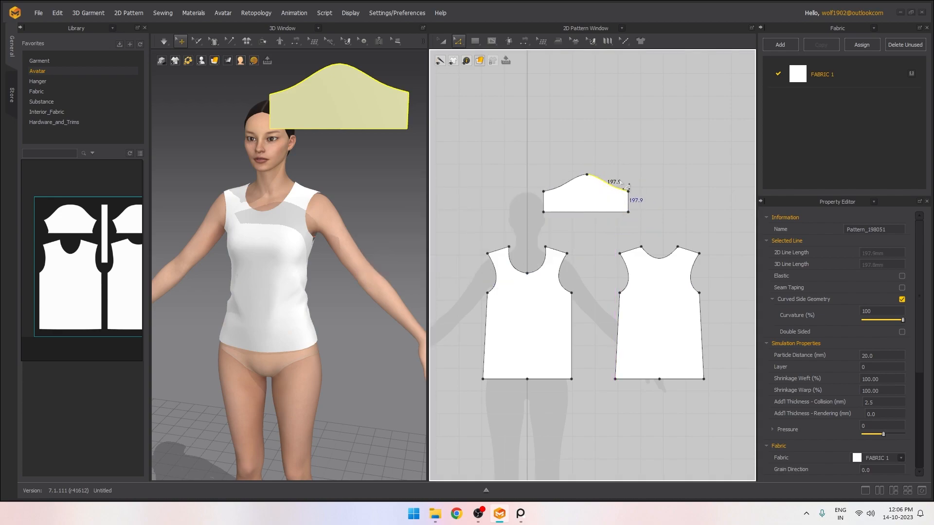
pyautogui.press('Right')
pyautogui.press('Right')
pyautogui.click(644, 172)
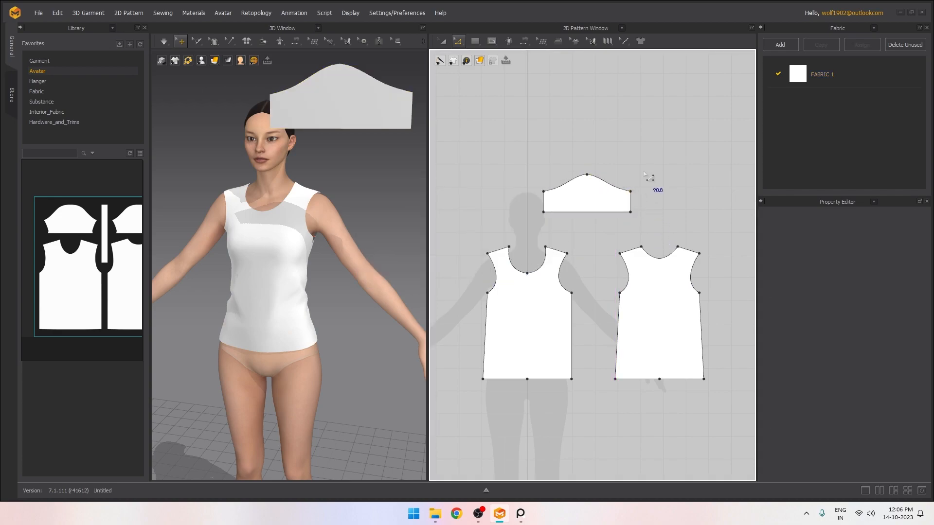
# Check the sleeve cap half's length against the front armhole curve
pyautogui.click(571, 184)
pyautogui.click(562, 273)
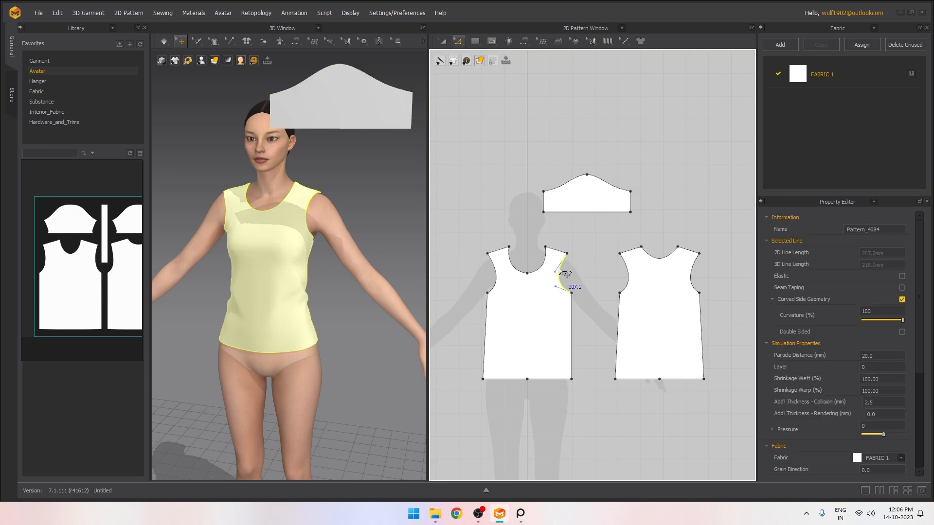
pyautogui.click(564, 186)
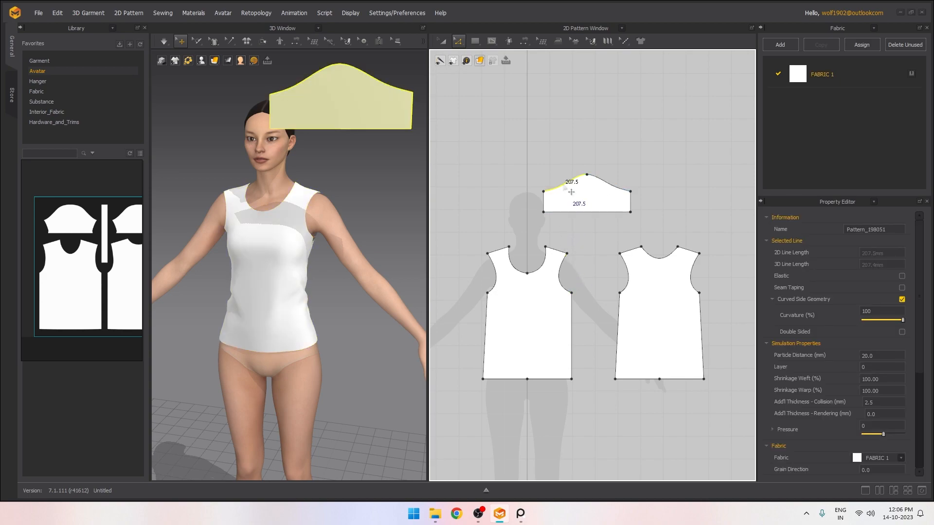
pyautogui.scroll(3, 571, 192)
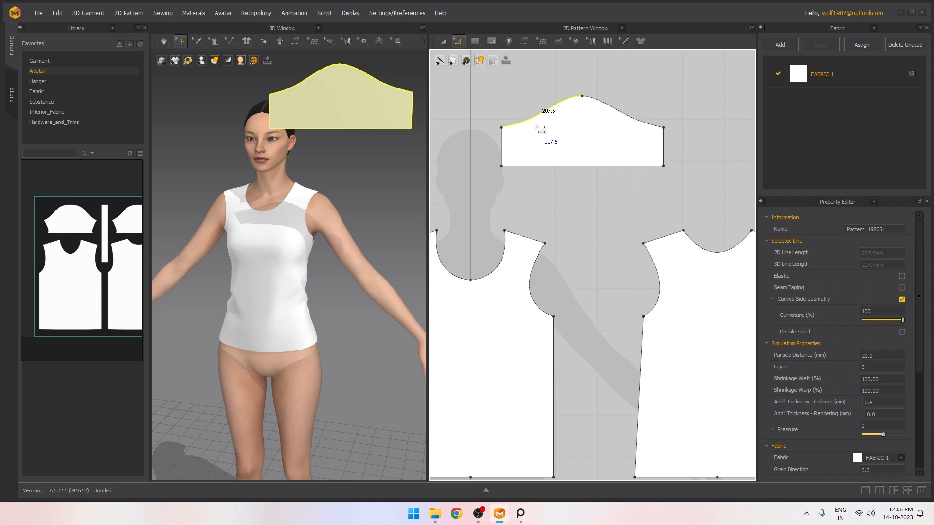
pyautogui.click(534, 271)
pyautogui.click(586, 244)
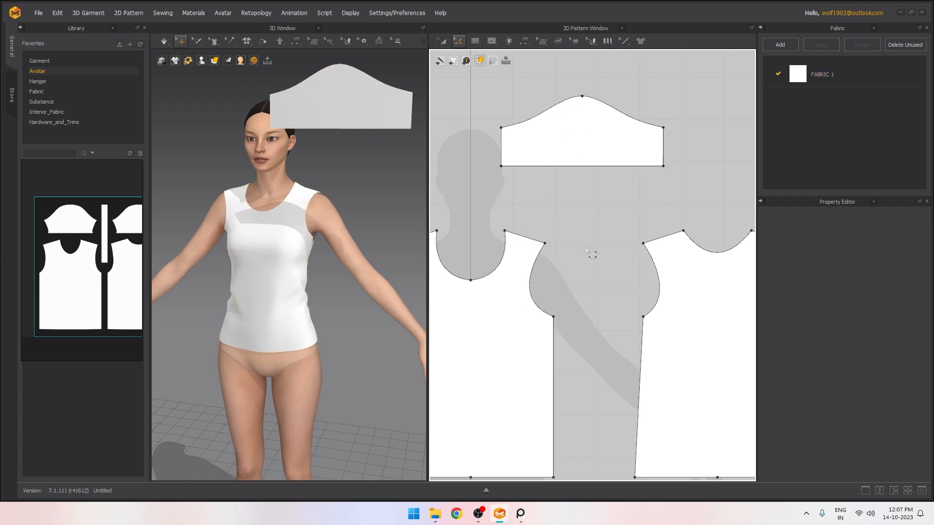
# Select the sleeve in the 3D view, then move and rotate it into place beside the avatar's left upper arm
pyautogui.scroll(-3, 588, 251)
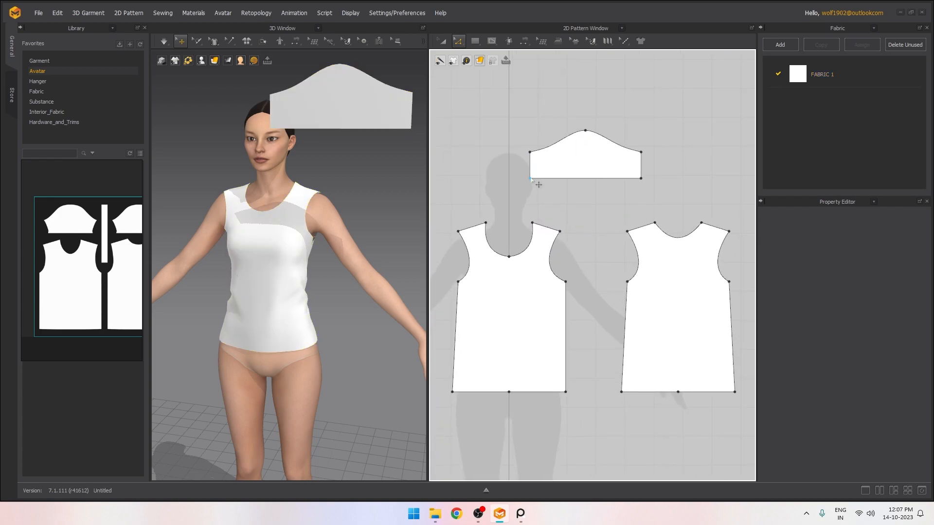
pyautogui.scroll(-4, 541, 238)
pyautogui.scroll(1, 552, 218)
pyautogui.moveTo(564, 232); pyautogui.dragTo(508, 243, button='middle')
pyautogui.scroll(-3, 375, 180)
pyautogui.moveTo(368, 177); pyautogui.dragTo(314, 208, button='right')
pyautogui.click(292, 195)
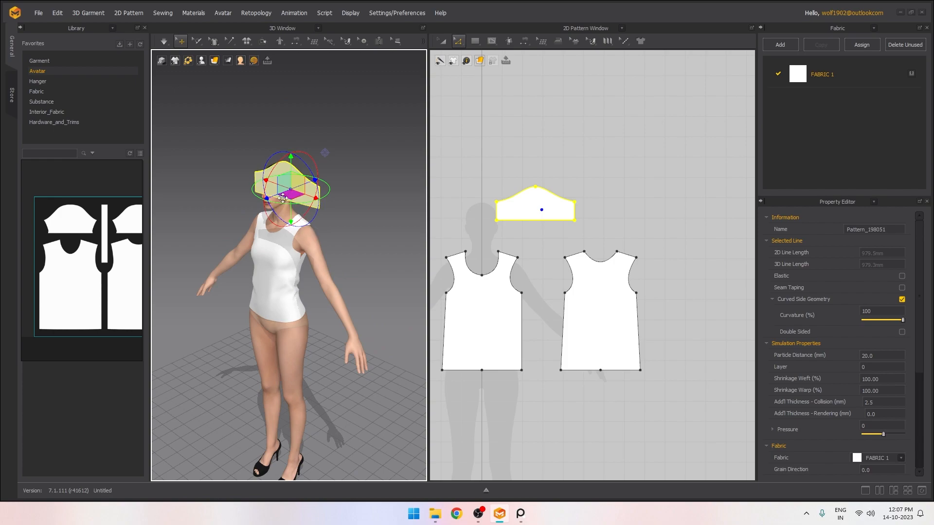
pyautogui.moveTo(321, 196); pyautogui.dragTo(335, 226)
pyautogui.moveTo(352, 261)
pyautogui.mouseDown()
pyautogui.moveTo(339, 247)
pyautogui.moveTo(348, 262)
pyautogui.mouseUp()
pyautogui.moveTo(344, 244); pyautogui.dragTo(311, 249, button='right')
pyautogui.moveTo(357, 252); pyautogui.dragTo(353, 222)
pyautogui.moveTo(347, 260); pyautogui.dragTo(404, 268, button='right')
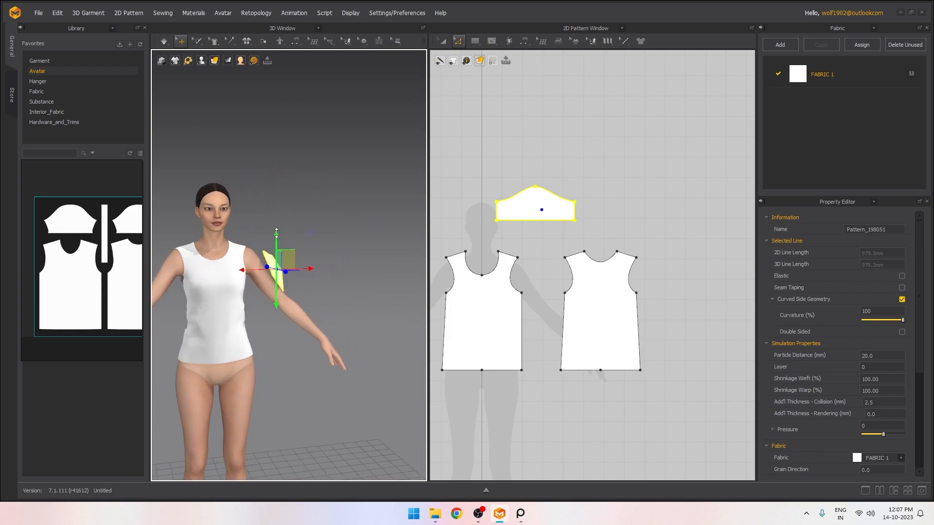
pyautogui.moveTo(275, 222); pyautogui.dragTo(271, 225)
# Duplicate the sleeve as a symmetric linked copy and place it beside the original in the 2D pattern layout
pyautogui.scroll(5, 297, 268)
pyautogui.moveTo(309, 263); pyautogui.dragTo(316, 310, button='right')
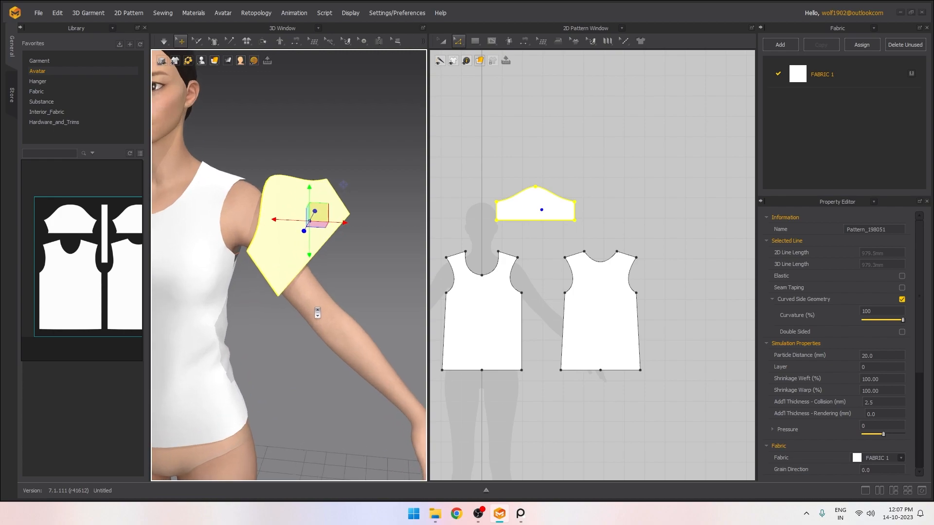
pyautogui.moveTo(325, 300); pyautogui.dragTo(333, 307, button='middle')
pyautogui.moveTo(332, 304); pyautogui.dragTo(355, 270, button='right')
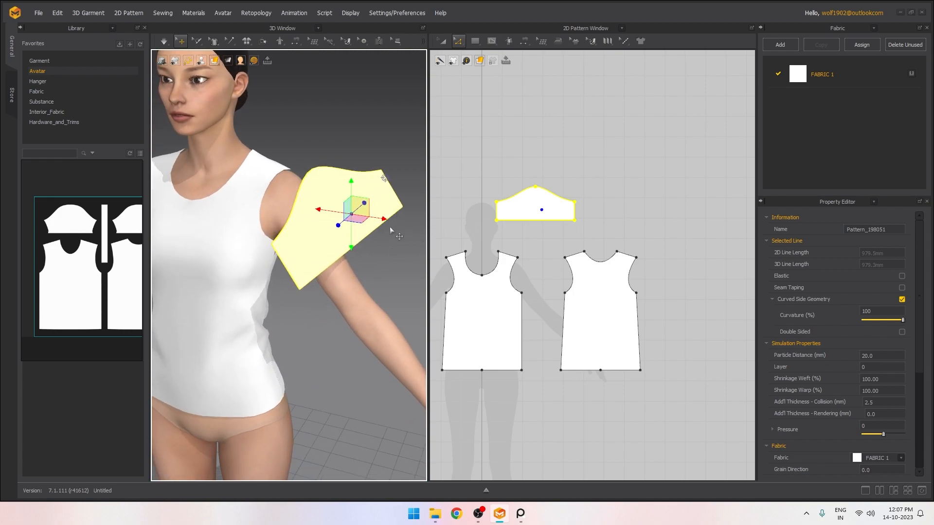
pyautogui.hotkey('ctrl', 'c')
pyautogui.hotkey('ctrl', 'v')
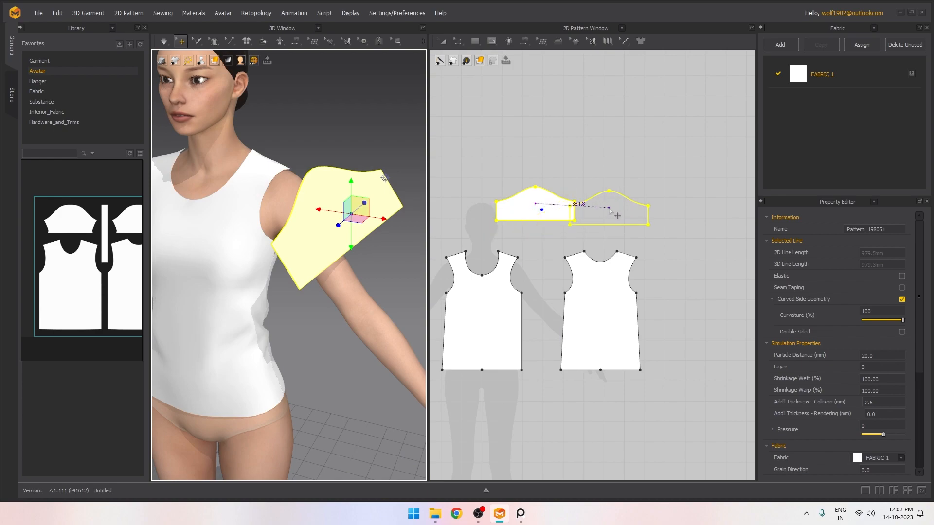
pyautogui.click(646, 213)
# Select both sleeve patterns and remove their linked editing
pyautogui.moveTo(355, 250); pyautogui.dragTo(329, 254, button='right')
pyautogui.scroll(-3, 331, 226)
pyautogui.moveTo(342, 223); pyautogui.dragTo(242, 223, button='right')
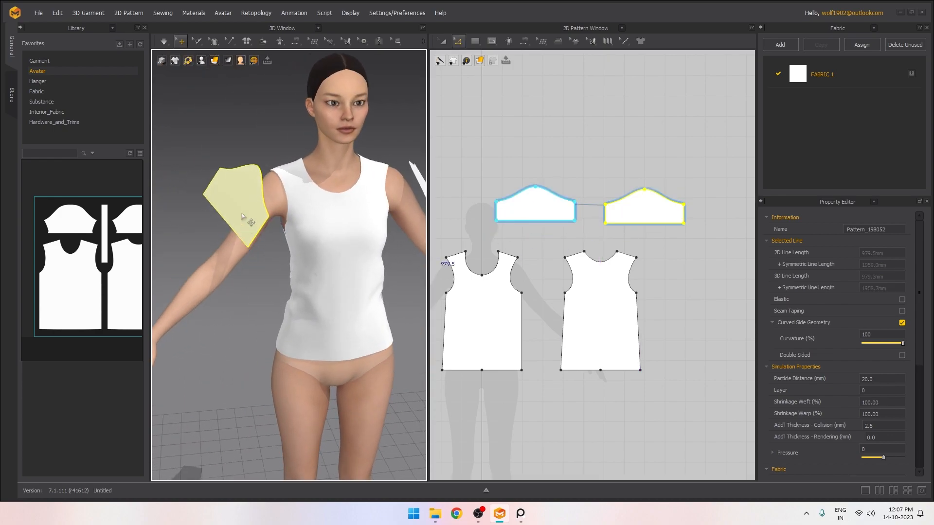
pyautogui.moveTo(298, 242); pyautogui.dragTo(198, 215, button='right')
pyautogui.moveTo(282, 228); pyautogui.dragTo(135, 250, button='middle')
pyautogui.scroll(-3, 272, 244)
pyautogui.moveTo(287, 238); pyautogui.dragTo(312, 240, button='right')
pyautogui.click(442, 41)
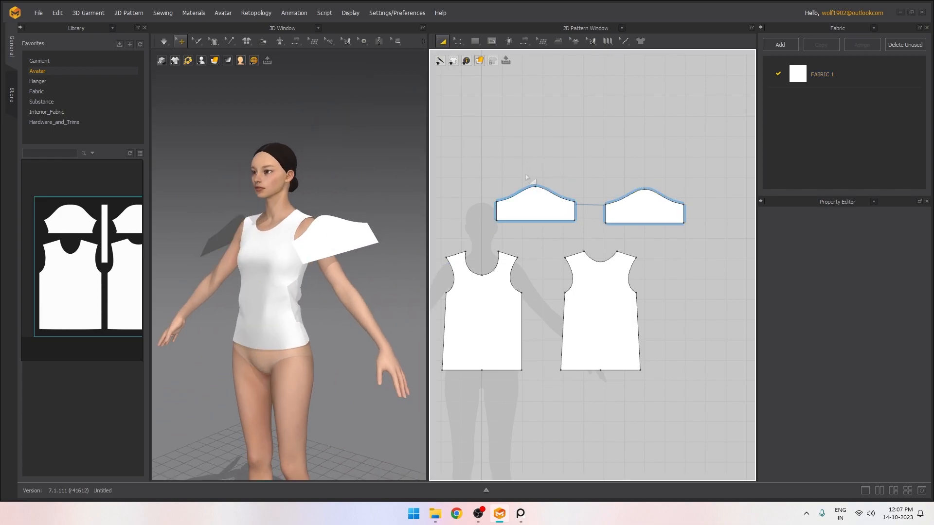
pyautogui.click(545, 212)
pyautogui.keyDown('shift'); pyautogui.click(624, 213); pyautogui.keyUp('shift')
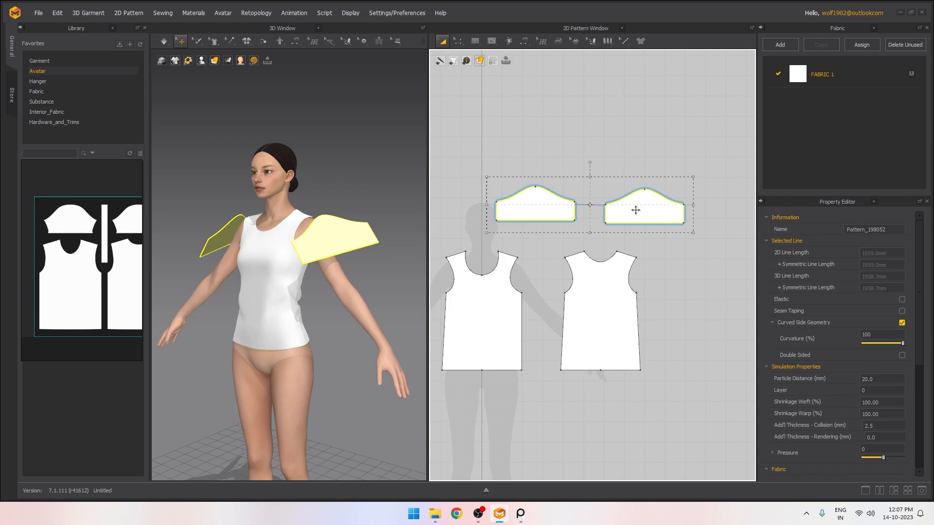
pyautogui.rightClick(636, 211)
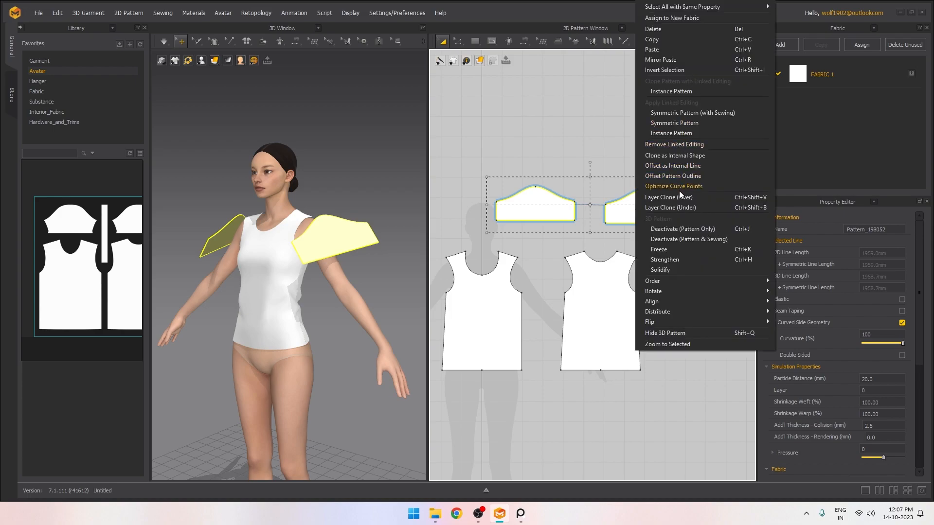
pyautogui.click(676, 145)
pyautogui.click(621, 155)
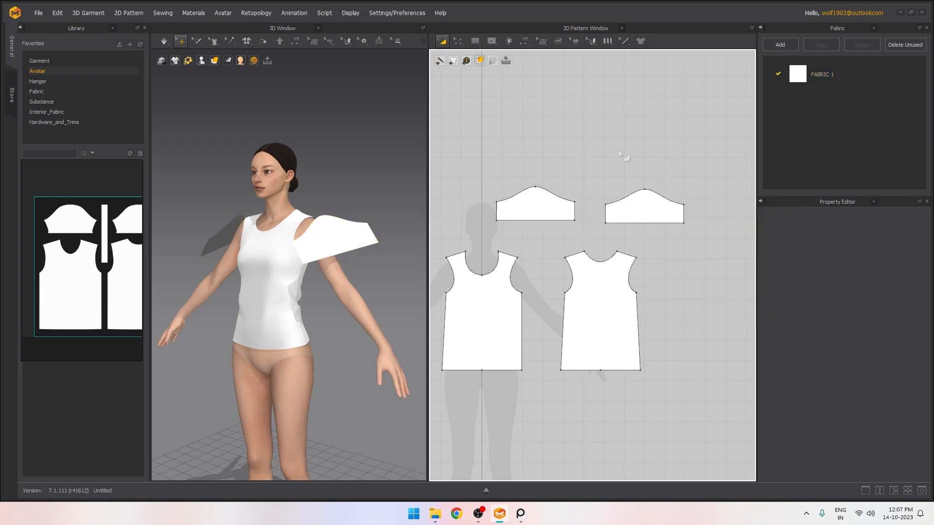
# Identify the left sleeve, front and back pieces by selecting their 2D patterns and viewing them on the avatar
pyautogui.scroll(2, 607, 155)
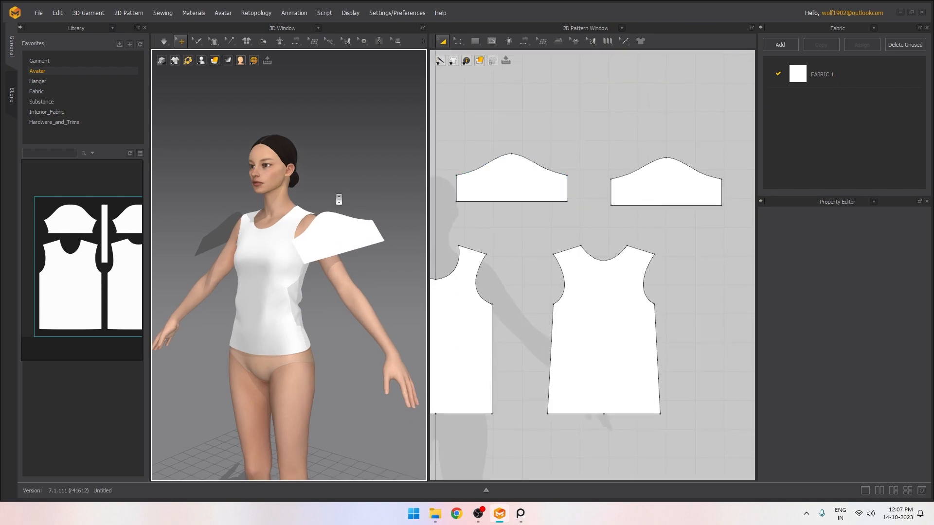
pyautogui.click(507, 185)
pyautogui.moveTo(542, 185); pyautogui.dragTo(558, 183, button='middle')
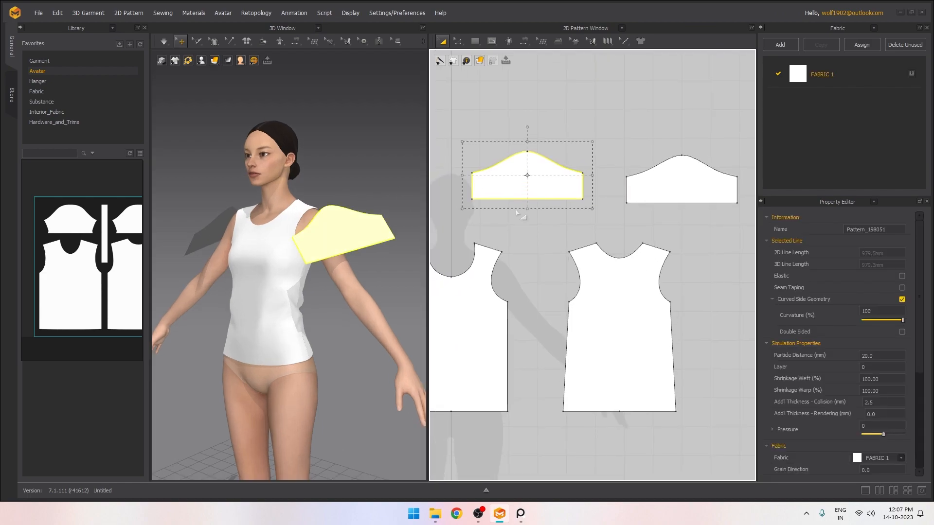
pyautogui.moveTo(517, 213); pyautogui.dragTo(546, 195, button='middle')
pyautogui.click(510, 295)
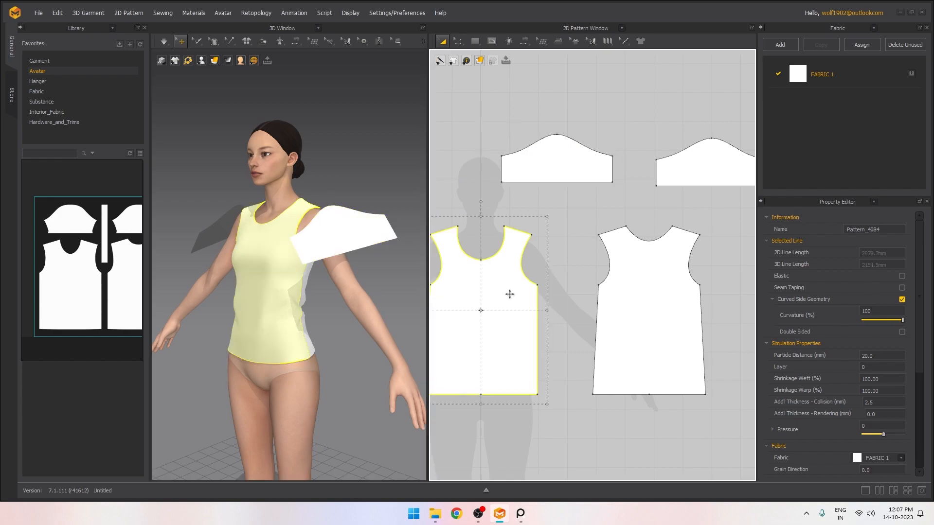
pyautogui.keyDown('shift'); pyautogui.click(608, 299); pyautogui.keyUp('shift')
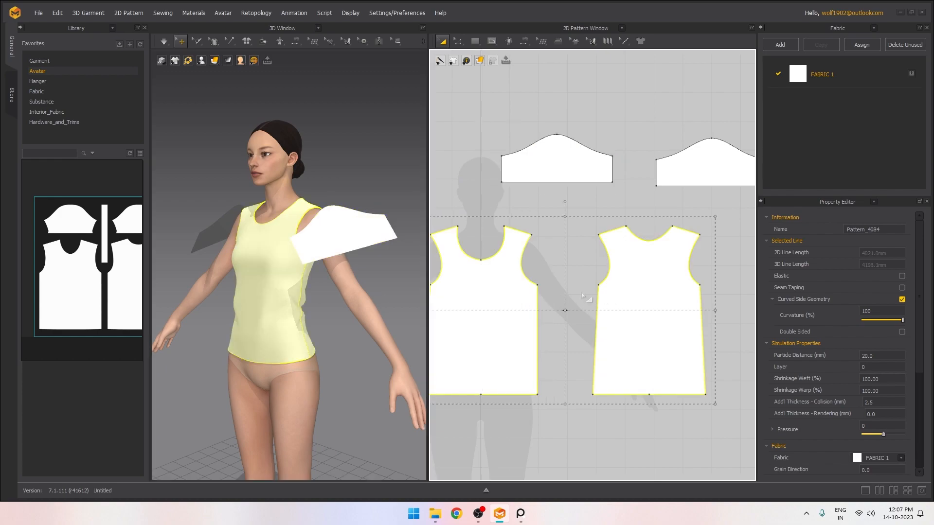
pyautogui.click(511, 257)
pyautogui.click(619, 269)
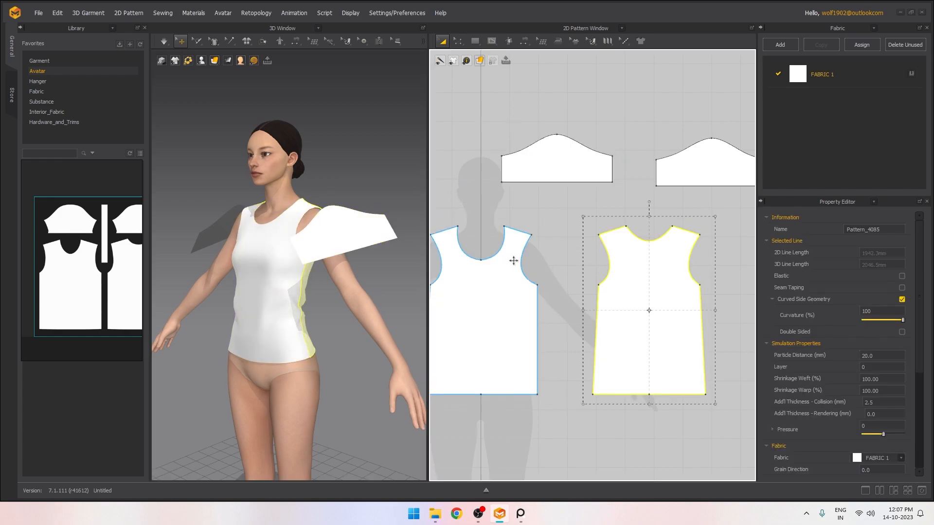
pyautogui.scroll(3, 262, 282)
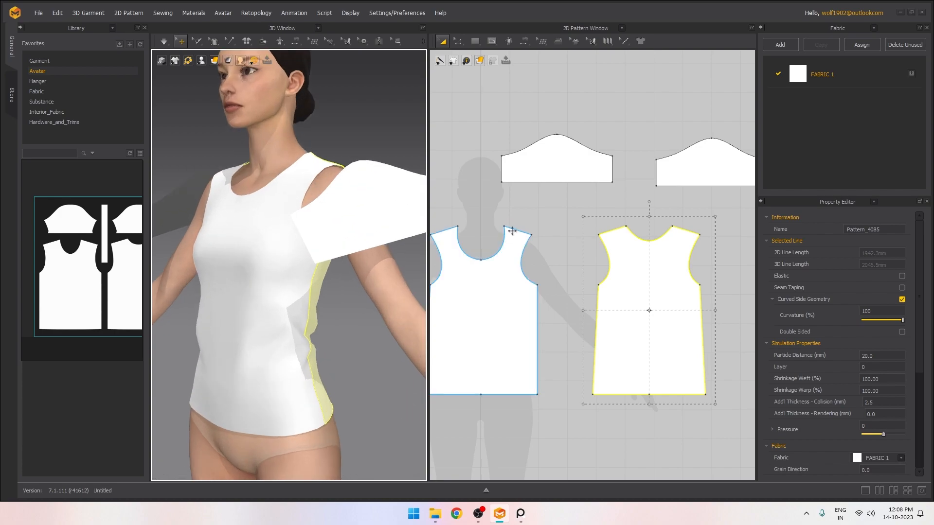
pyautogui.rightClick(512, 210)
# Try to sew the left sleeve's front cap half to the front armhole in the 2D pattern layout
pyautogui.click(462, 42)
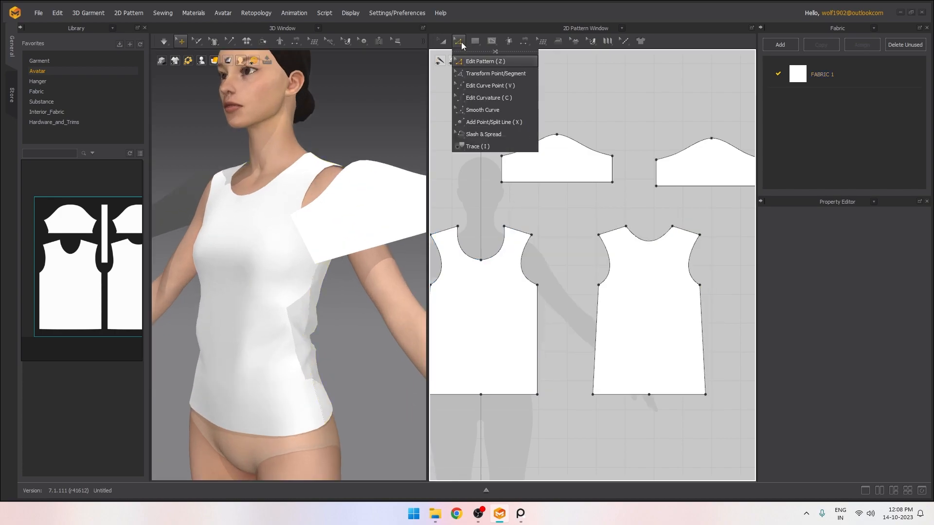
pyautogui.click(523, 44)
pyautogui.click(534, 72)
pyautogui.click(527, 153)
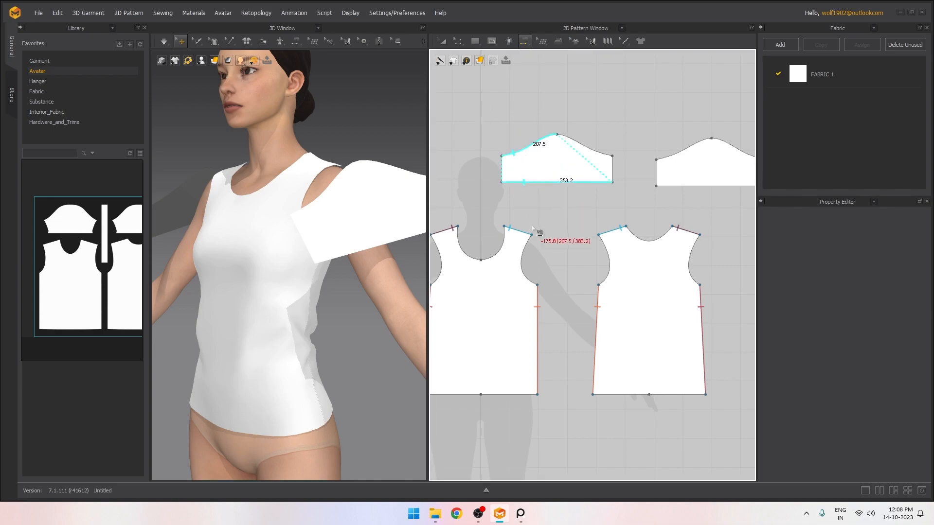
pyautogui.click(529, 254)
pyautogui.moveTo(287, 243); pyautogui.dragTo(325, 243, button='right')
pyautogui.scroll(-3, 348, 246)
pyautogui.scroll(-2, 356, 198)
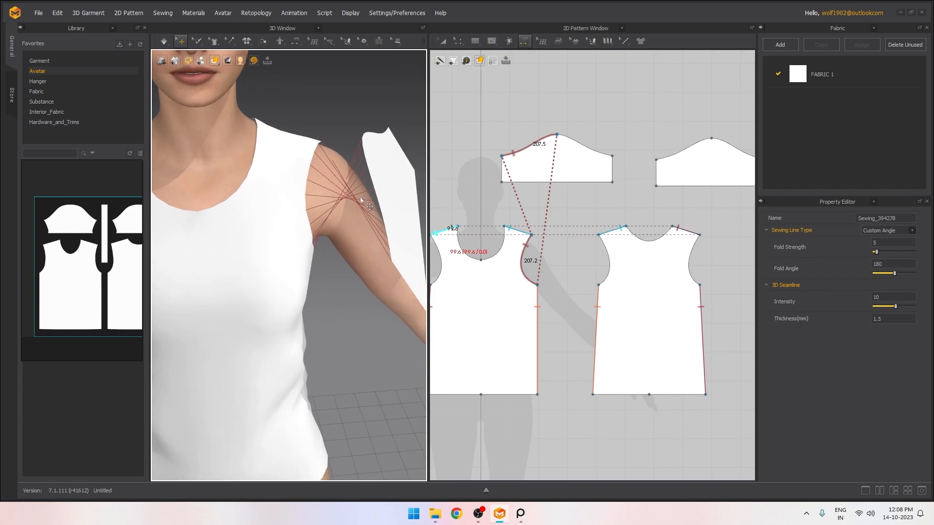
pyautogui.scroll(-2, 353, 209)
pyautogui.hotkey('ctrl', 'z')
# Sew the left sleeve's front cap half to the front armhole with Segment Sewing in the 3D view
pyautogui.scroll(3, 327, 175)
pyautogui.moveTo(355, 215); pyautogui.dragTo(358, 194, button='right')
pyautogui.scroll(-2, 334, 186)
pyautogui.click(295, 44)
pyautogui.click(323, 74)
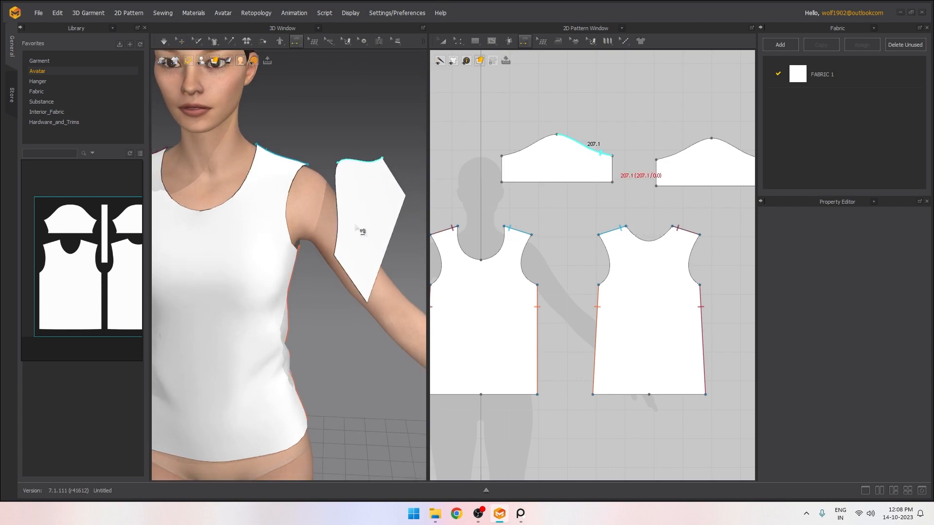
pyautogui.click(339, 228)
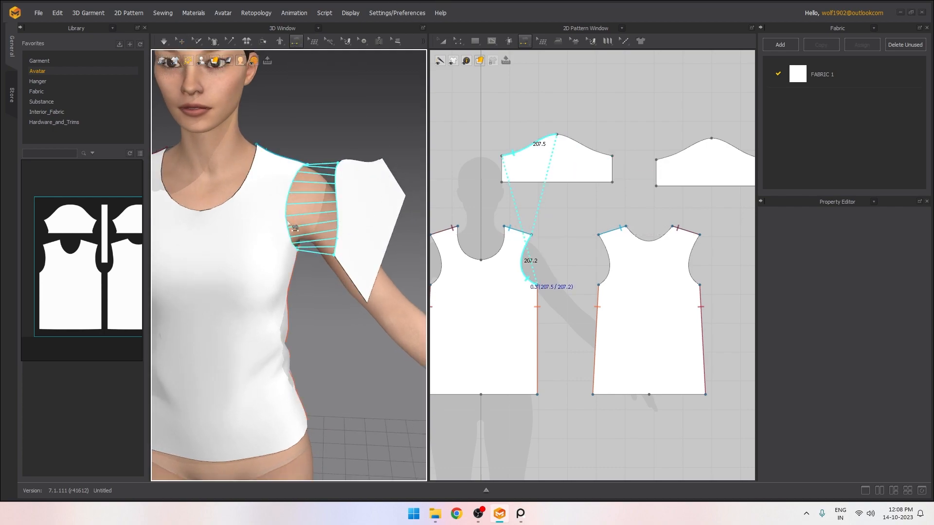
pyautogui.click(293, 220)
# Sew the left sleeve's back cap half to the back piece's armhole curve in the 3D view
pyautogui.moveTo(375, 208); pyautogui.dragTo(240, 226, button='right')
pyautogui.moveTo(240, 226); pyautogui.dragTo(273, 163, button='middle')
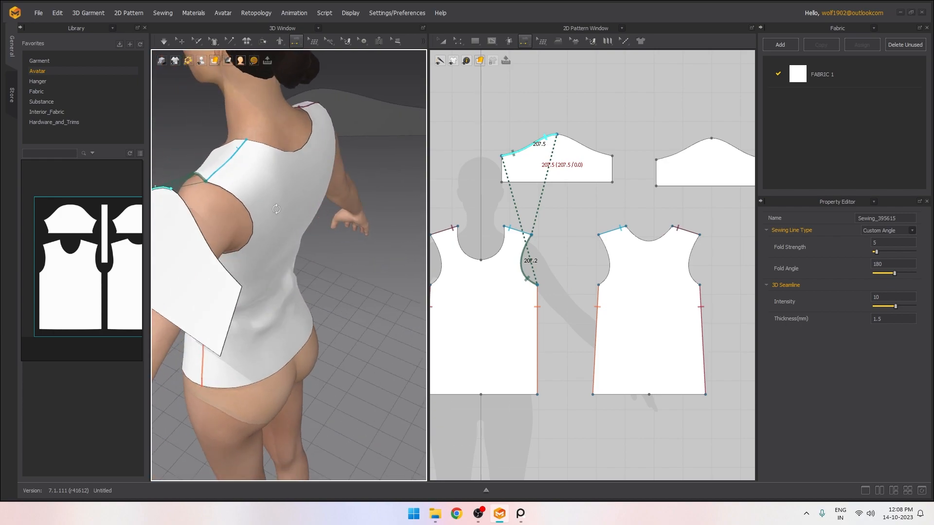
pyautogui.moveTo(272, 163); pyautogui.dragTo(340, 194, button='right')
pyautogui.click(253, 194)
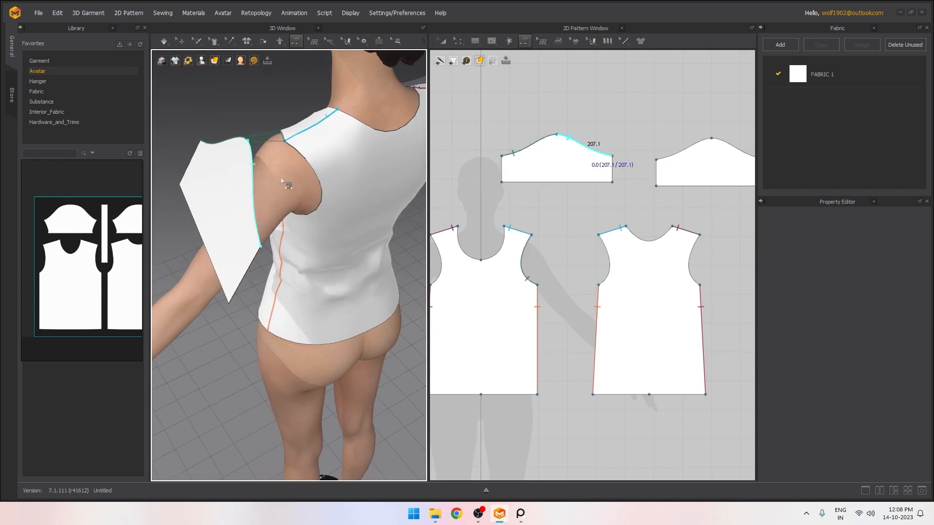
pyautogui.click(321, 180)
pyautogui.moveTo(311, 233); pyautogui.dragTo(342, 202, button='right')
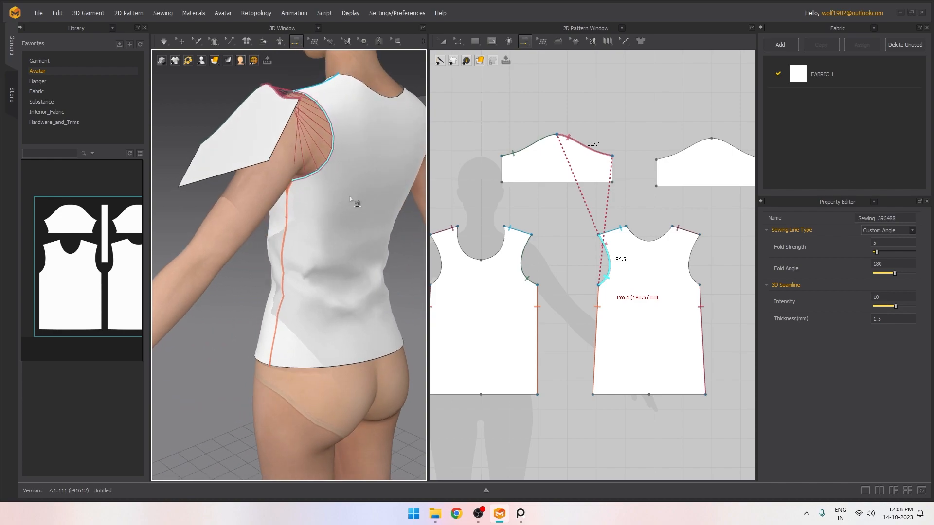
pyautogui.scroll(-2, 446, 184)
pyautogui.click(525, 194)
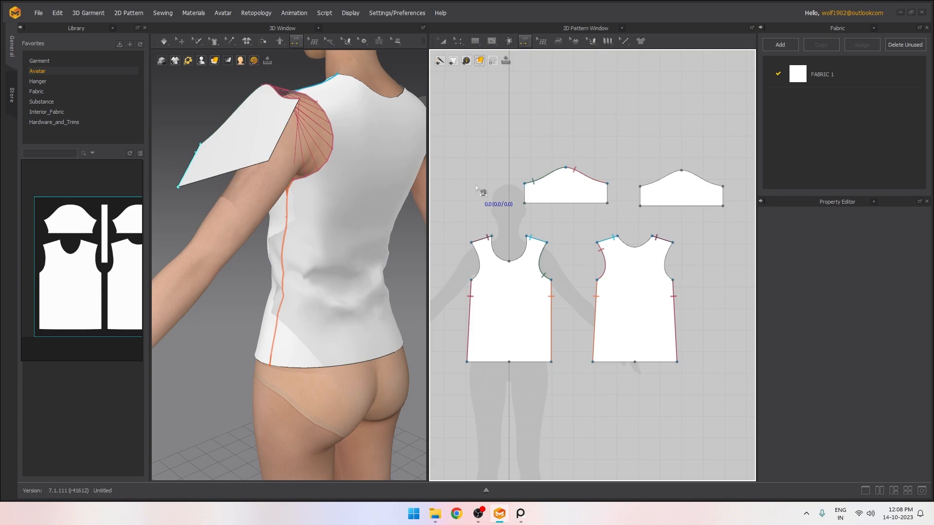
# Show the arrangement points, move the left sleeve outward and wrap it around the upper arm at the outer arrangement point
pyautogui.moveTo(248, 155); pyautogui.dragTo(343, 170, button='right')
pyautogui.click(181, 42)
pyautogui.click(354, 192)
pyautogui.moveTo(395, 208); pyautogui.dragTo(358, 167, button='middle')
pyautogui.moveTo(357, 167); pyautogui.dragTo(412, 163, button='right')
pyautogui.hotkey('shift', 'f')
pyautogui.moveTo(411, 163); pyautogui.dragTo(350, 210, button='middle')
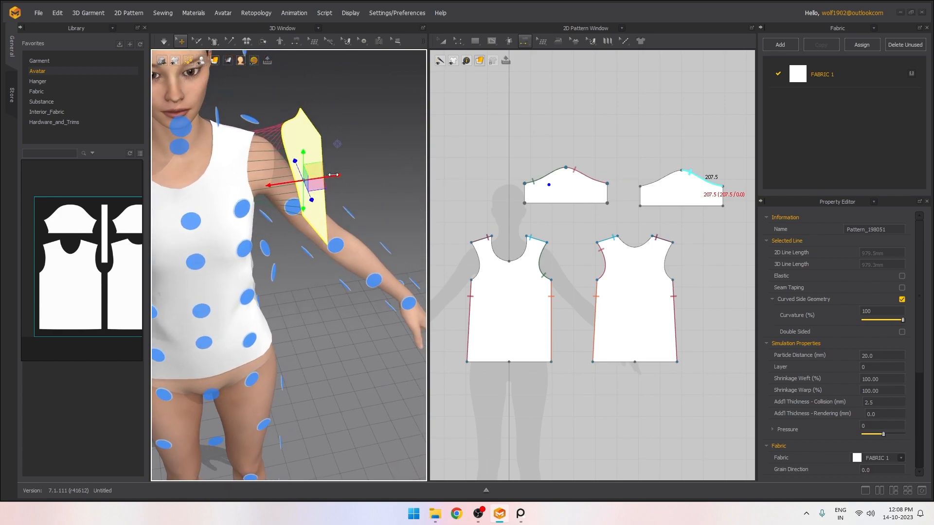
pyautogui.moveTo(333, 175); pyautogui.dragTo(365, 169)
pyautogui.moveTo(362, 170)
pyautogui.mouseDown(button='right')
pyautogui.moveTo(355, 191)
pyautogui.moveTo(349, 162)
pyautogui.mouseUp(button='right')
pyautogui.click(315, 184)
# Sew the left sleeve's two side edges together under the arm with Segment Sewing
pyautogui.scroll(5, 348, 166)
pyautogui.moveTo(354, 240); pyautogui.dragTo(353, 273, button='middle')
pyautogui.moveTo(353, 272); pyautogui.dragTo(313, 197, button='right')
pyautogui.scroll(2, 312, 256)
pyautogui.scroll(-3, 318, 173)
pyautogui.scroll(3, 312, 197)
pyautogui.moveTo(312, 197); pyautogui.dragTo(321, 125, button='middle')
pyautogui.moveTo(322, 125); pyautogui.dragTo(323, 166, button='right')
pyautogui.scroll(3, 315, 189)
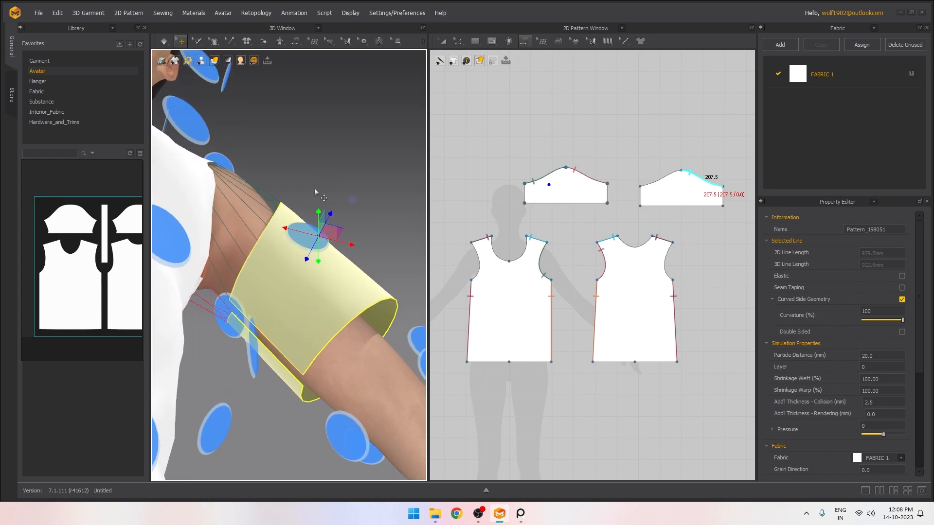
pyautogui.click(295, 43)
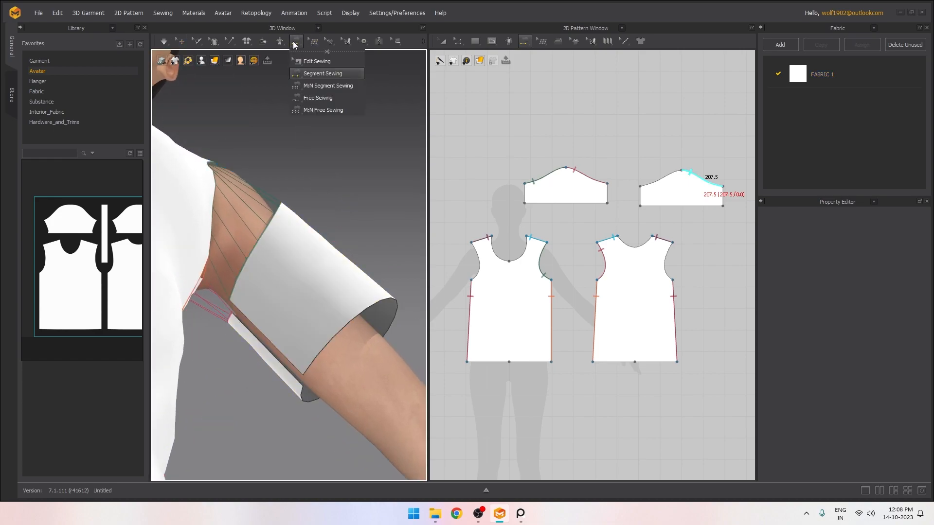
pyautogui.click(322, 74)
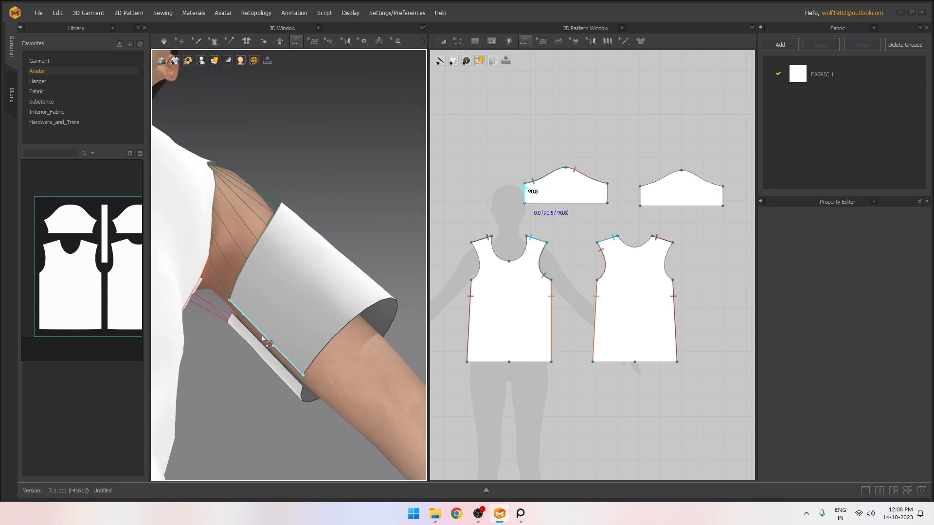
pyautogui.click(265, 348)
pyautogui.moveTo(333, 325); pyautogui.dragTo(274, 307, button='right')
pyautogui.scroll(3, 274, 307)
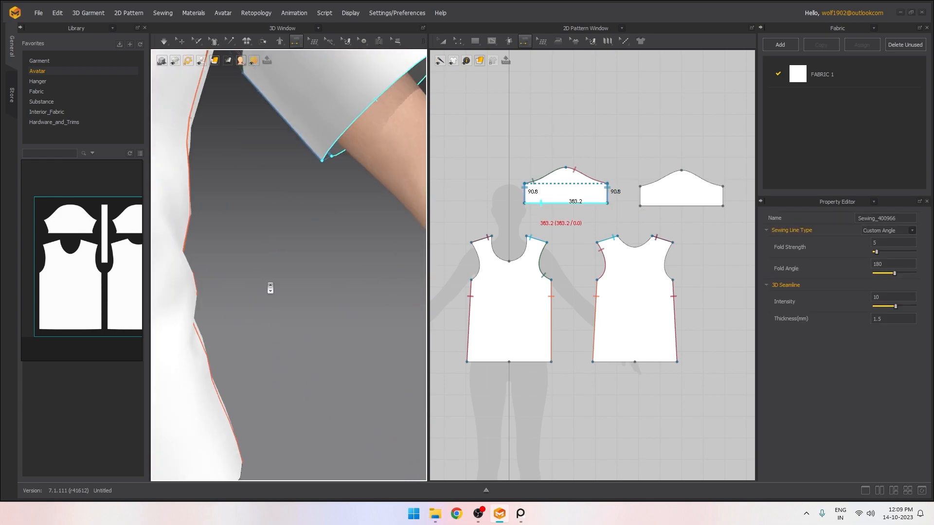
# Move the right sleeve away from the avatar and wrap it around the right upper arm at the outer arrangement point
pyautogui.scroll(-5, 274, 308)
pyautogui.moveTo(331, 272); pyautogui.dragTo(356, 243, button='right')
pyautogui.moveTo(195, 265); pyautogui.dragTo(286, 265, button='middle')
pyautogui.moveTo(271, 264); pyautogui.dragTo(249, 204, button='right')
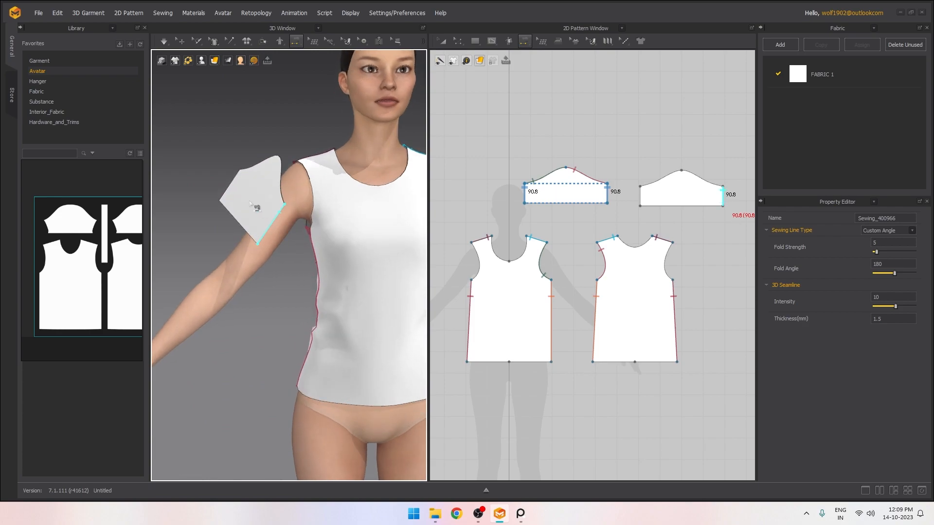
pyautogui.click(180, 41)
pyautogui.click(240, 213)
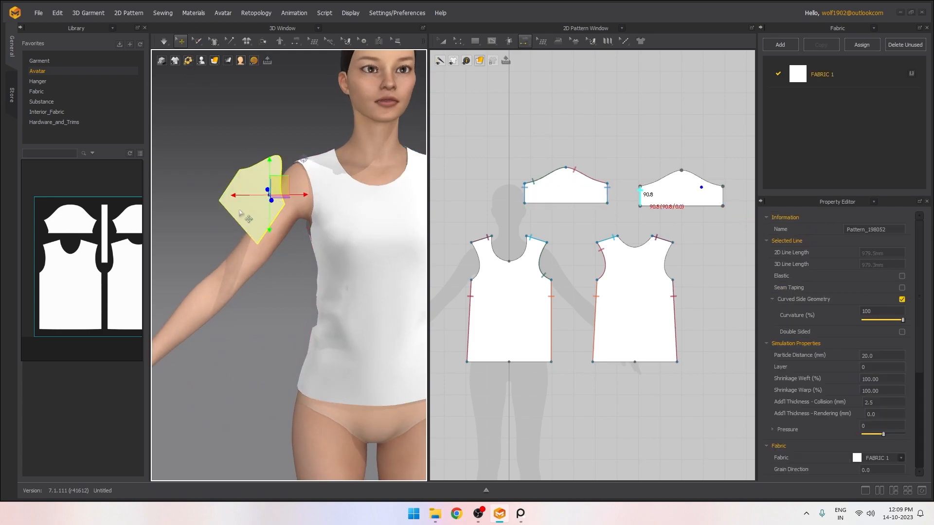
pyautogui.moveTo(233, 194); pyautogui.dragTo(182, 193)
pyautogui.hotkey('shift', 'f')
pyautogui.moveTo(235, 201); pyautogui.dragTo(251, 236, button='right')
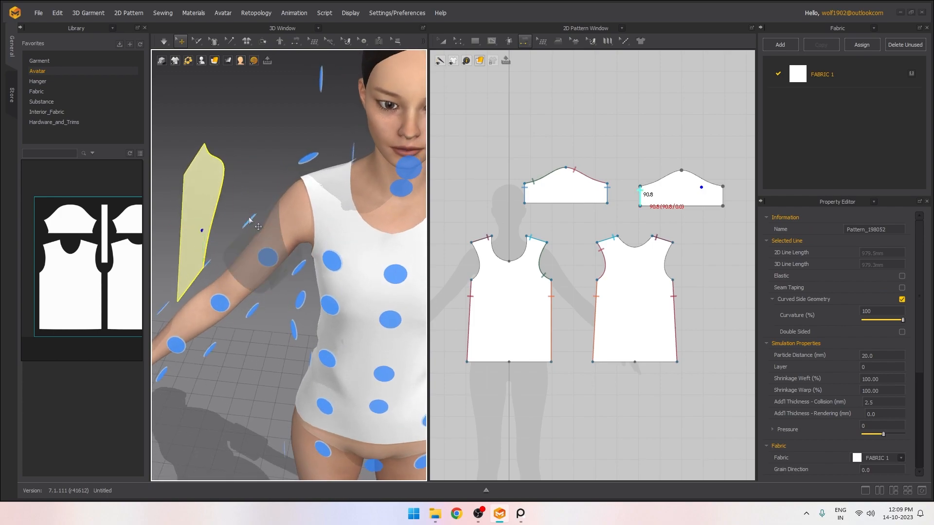
pyautogui.click(250, 220)
pyautogui.press('2')
# Sew the right sleeve's cap halves to the front and back armholes with Segment Sewing
pyautogui.scroll(5, 282, 243)
pyautogui.moveTo(282, 242); pyautogui.dragTo(279, 263, button='right')
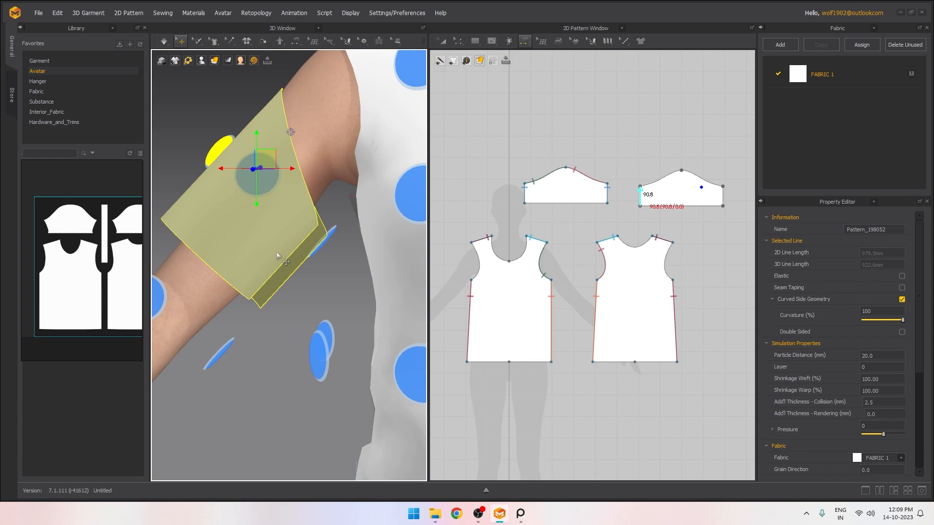
pyautogui.click(296, 42)
pyautogui.click(323, 77)
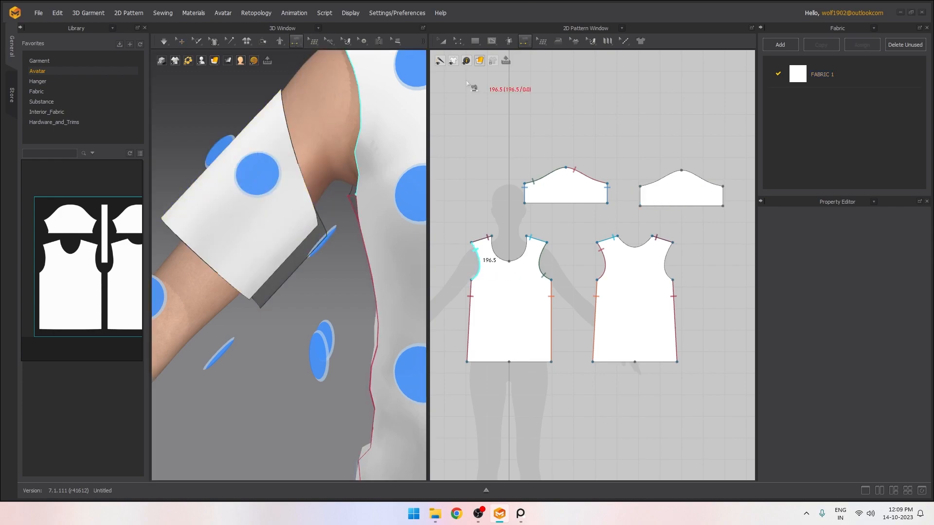
pyautogui.scroll(3, 348, 169)
pyautogui.scroll(-6, 336, 173)
pyautogui.moveTo(316, 177); pyautogui.dragTo(273, 237, button='right')
pyautogui.click(297, 240)
pyautogui.click(295, 250)
pyautogui.click(353, 217)
# Sew the right sleeve's two side edges together under the arm with Segment Sewing
pyautogui.scroll(5, 281, 208)
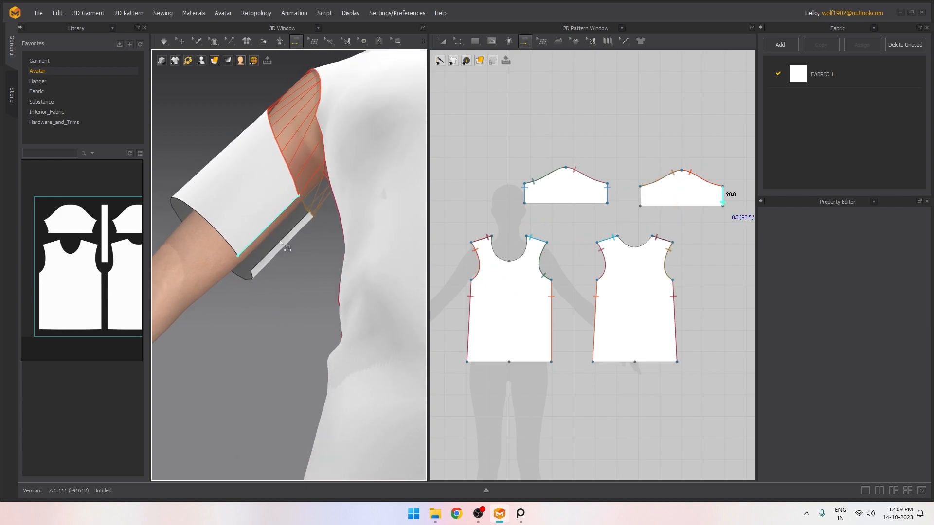
pyautogui.click(294, 232)
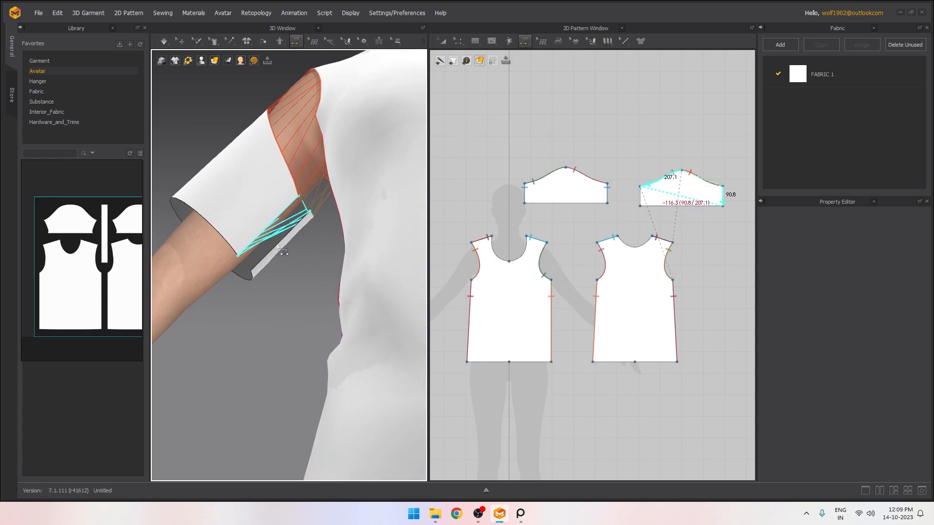
pyautogui.moveTo(266, 246); pyautogui.dragTo(290, 273, button='right')
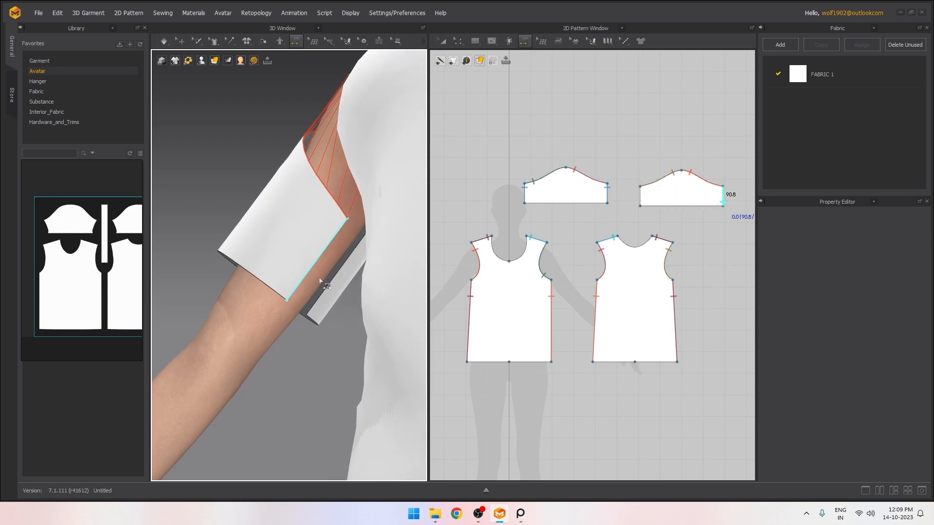
pyautogui.click(330, 290)
pyautogui.moveTo(333, 295)
pyautogui.mouseDown(button='right')
pyautogui.moveTo(360, 313)
pyautogui.moveTo(280, 205)
pyautogui.moveTo(305, 217)
pyautogui.mouseUp(button='right')
# Run the simulation to pull both sewn sleeves onto the armholes and drape the T-shirt on the avatar
pyautogui.scroll(-5, 317, 258)
pyautogui.scroll(-3, 304, 217)
pyautogui.press('space')
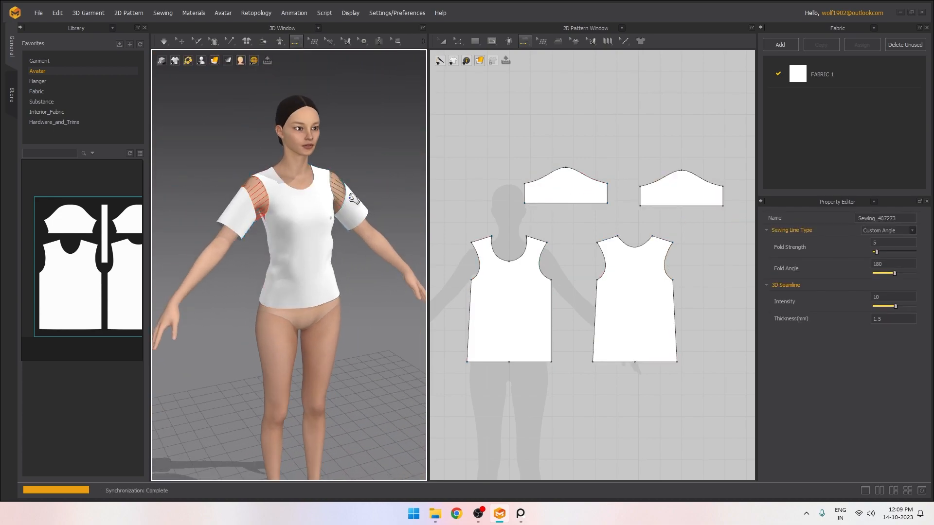
pyautogui.moveTo(389, 179); pyautogui.dragTo(291, 190, button='right')
pyautogui.scroll(3, 331, 212)
pyautogui.scroll(3, 271, 171)
pyautogui.scroll(-3, 263, 146)
pyautogui.scroll(1, 522, 198)
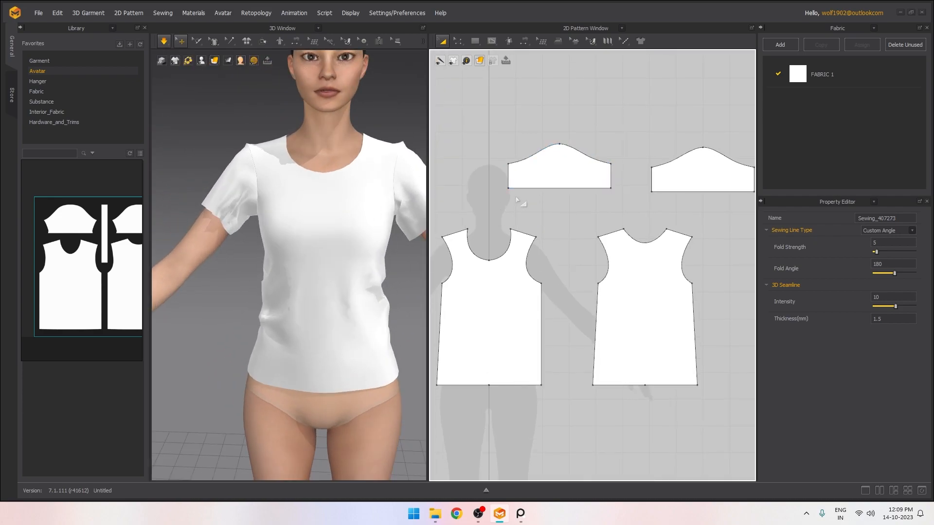
# Move the left hem corner of the left sleeve pattern horizontally inward with Edit Pattern
pyautogui.click(519, 159)
pyautogui.scroll(-2, 536, 207)
pyautogui.moveTo(323, 218); pyautogui.dragTo(340, 187, button='right')
pyautogui.scroll(3, 297, 195)
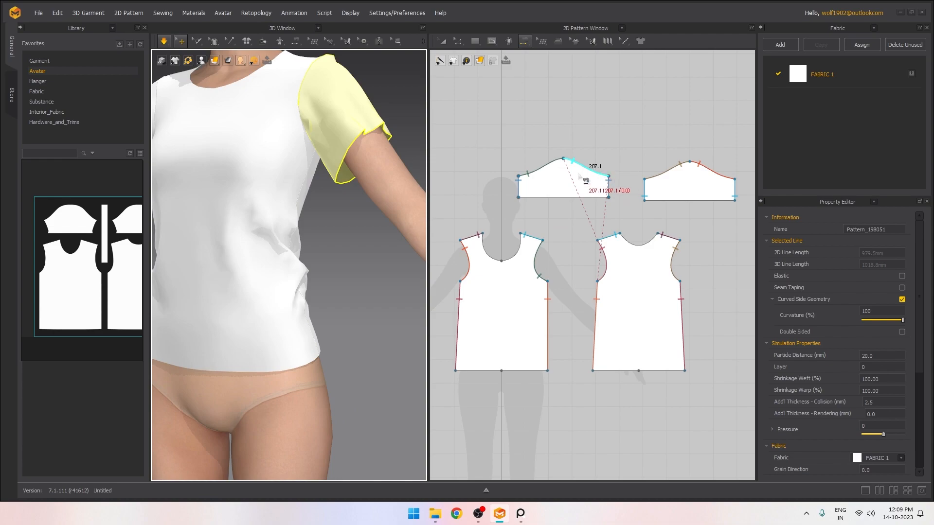
pyautogui.click(459, 41)
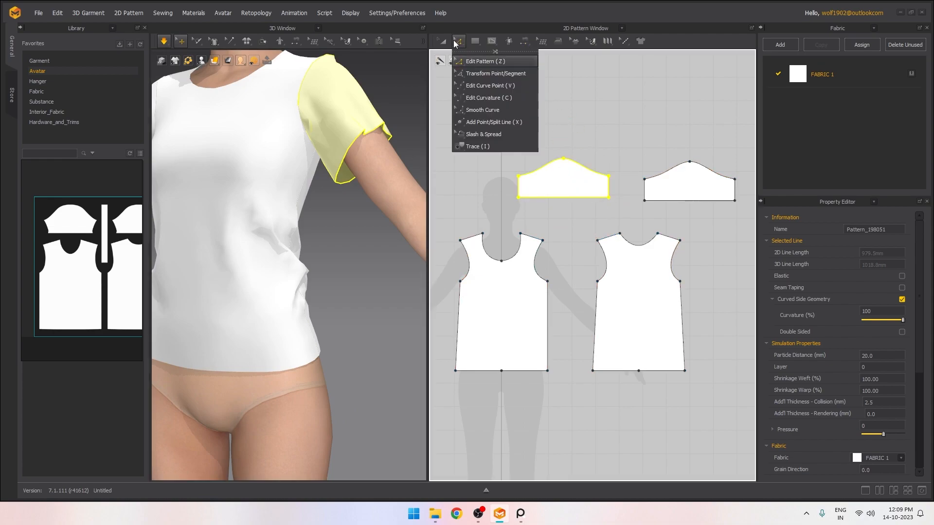
pyautogui.click(477, 127)
pyautogui.click(518, 197)
pyautogui.click(519, 197)
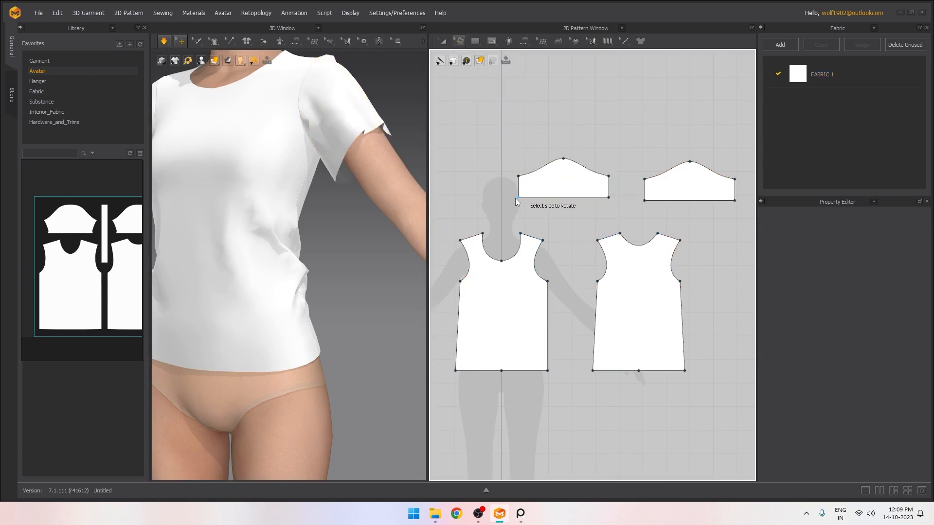
pyautogui.click(524, 212)
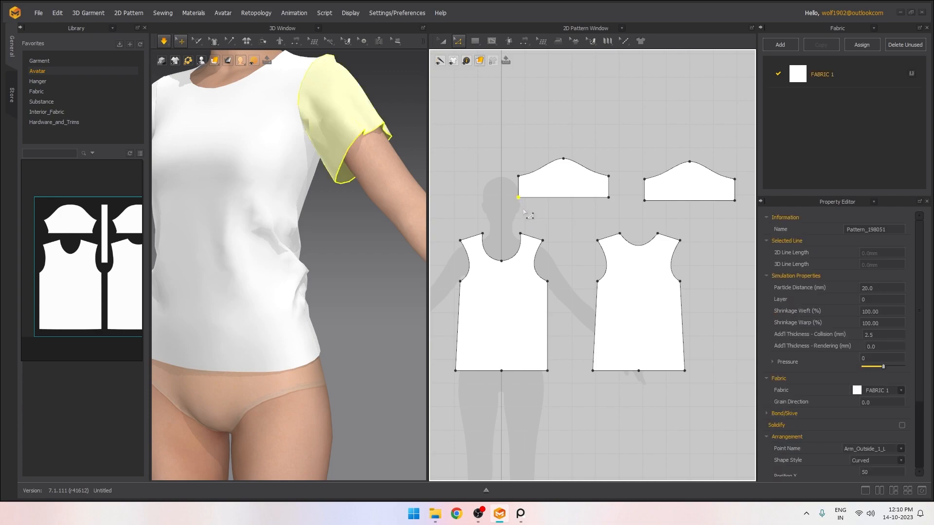
pyautogui.press('Right')
pyautogui.press('Right')
pyautogui.press('Right')
pyautogui.press('Right')
pyautogui.press('Right')
pyautogui.press('Right')
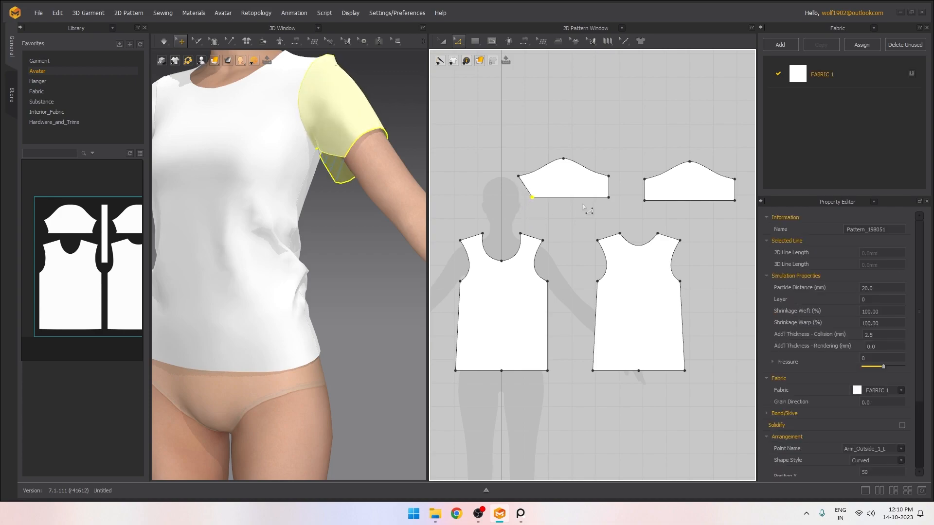
# Move the left sleeve's other hem corner inward and taper the right sleeve pattern by moving both its hem corners inward
pyautogui.press('Left')
pyautogui.press('Left')
pyautogui.press('Left')
pyautogui.press('Left')
pyautogui.press('Left')
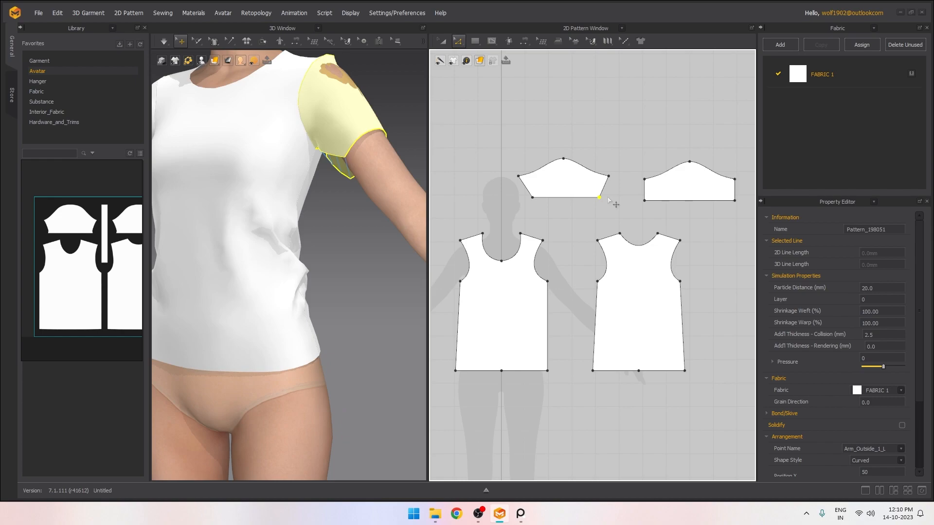
pyautogui.click(644, 200)
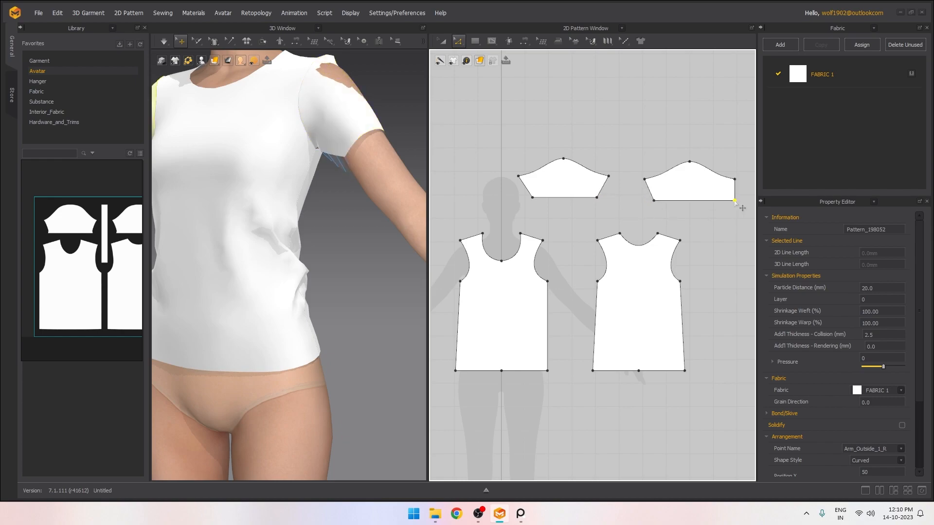
pyautogui.click(628, 206)
# Simulate the garment with the tapered sleeves and inspect the drape around the right sleeve
pyautogui.press('space')
pyautogui.scroll(-5, 342, 230)
pyautogui.moveTo(320, 192); pyautogui.dragTo(364, 196, button='right')
pyautogui.scroll(4, 316, 227)
pyautogui.moveTo(335, 224); pyautogui.dragTo(383, 243, button='right')
pyautogui.moveTo(295, 159); pyautogui.dragTo(251, 163, button='right')
pyautogui.scroll(3, 238, 146)
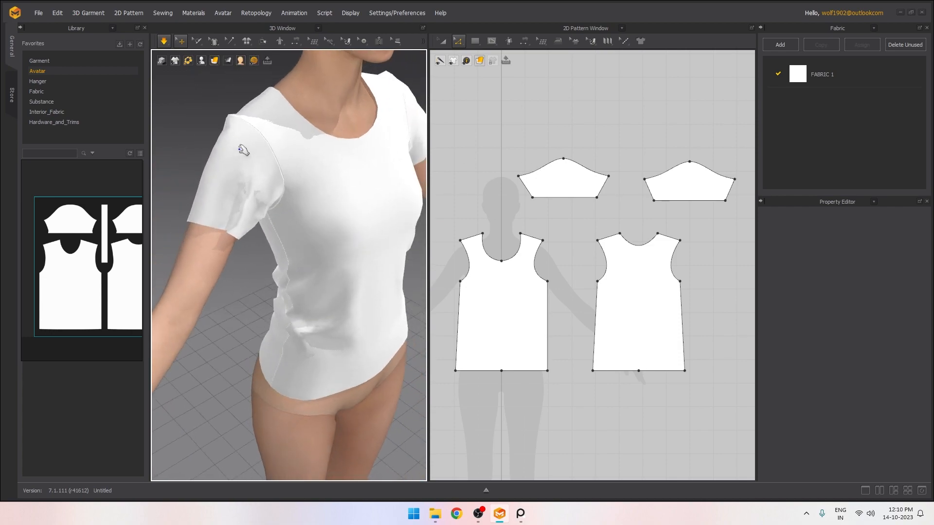
# Pull the right and left sleeve fabric down along the arms while the simulation runs
pyautogui.click(233, 118)
pyautogui.click(226, 112)
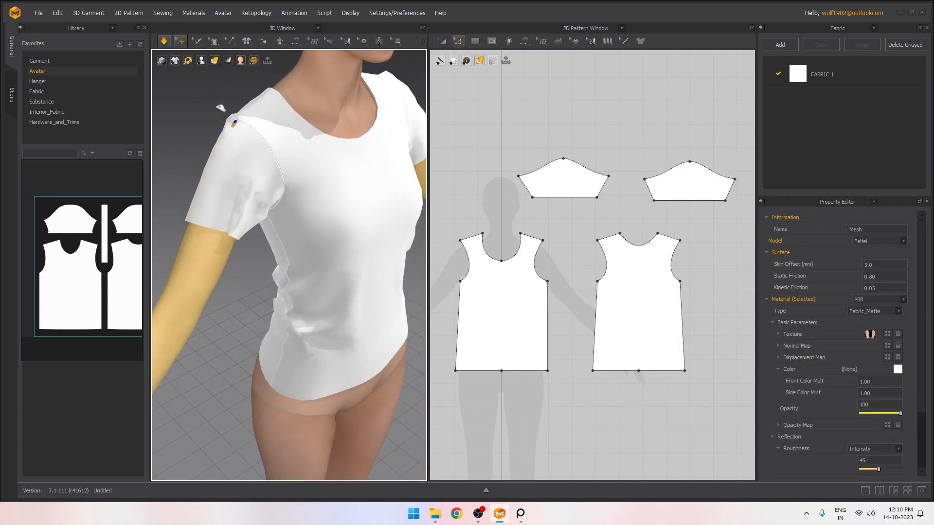
pyautogui.click(209, 223)
pyautogui.click(246, 130)
pyautogui.click(212, 209)
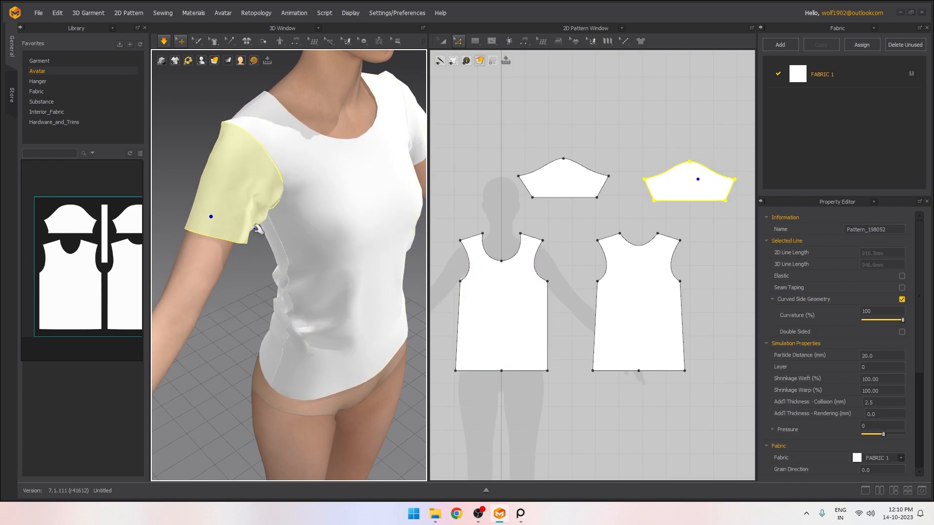
pyautogui.scroll(3, 196, 225)
pyautogui.moveTo(196, 226); pyautogui.dragTo(120, 234, button='right')
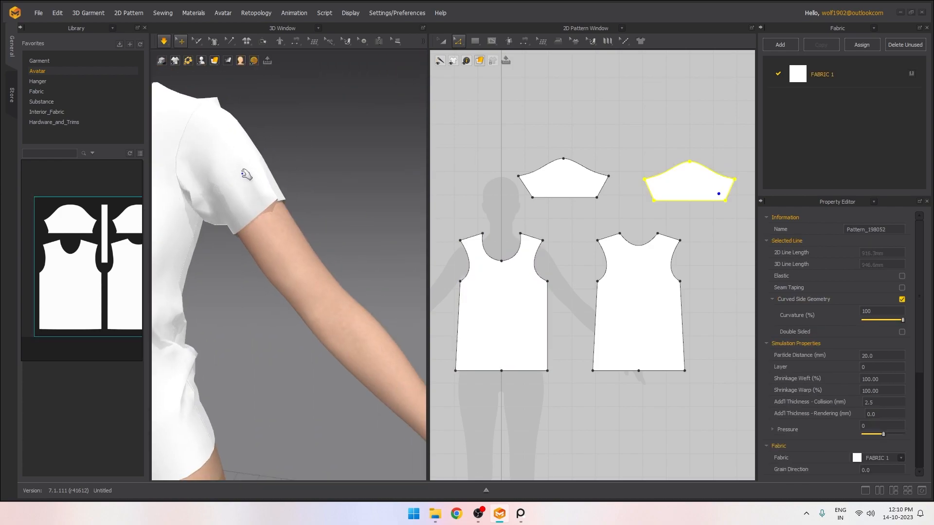
pyautogui.moveTo(246, 175); pyautogui.dragTo(247, 223)
# Lengthen both sleeve patterns by selecting their hem edges together and moving them straight down
pyautogui.scroll(-2, 486, 167)
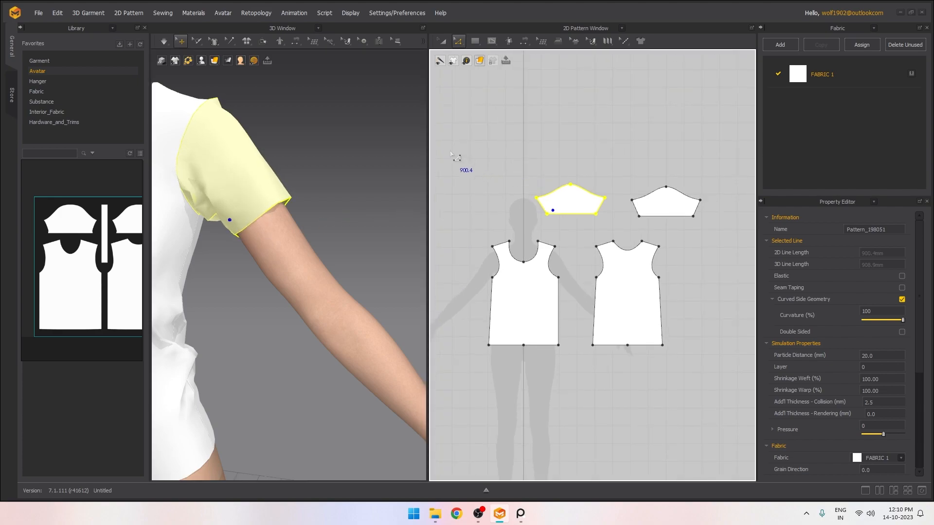
pyautogui.moveTo(712, 224); pyautogui.dragTo(528, 210)
pyautogui.press('Down')
pyautogui.press('Down')
pyautogui.press('Down')
pyautogui.press('Down')
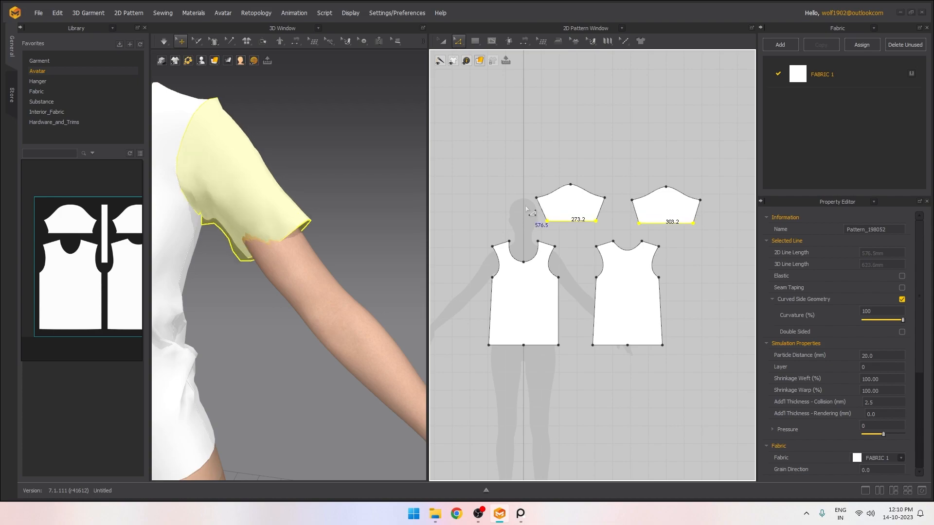
# Simulate the T-shirt with the lengthened sleeves
pyautogui.scroll(-3, 319, 167)
pyautogui.moveTo(319, 167); pyautogui.dragTo(366, 125, button='middle')
pyautogui.scroll(-1, 341, 141)
pyautogui.press('space')
pyautogui.click(358, 127)
pyautogui.moveTo(342, 148); pyautogui.dragTo(270, 166, button='right')
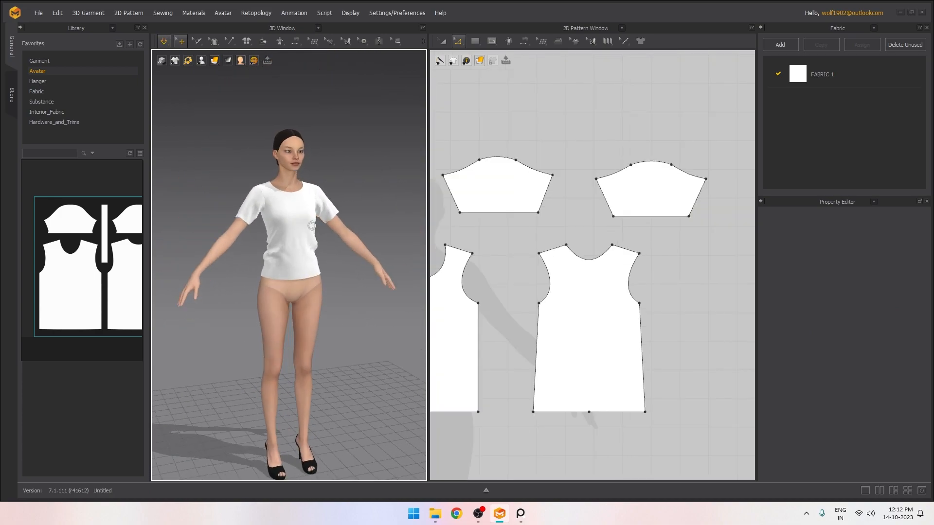
# Apply the Muslin_32X38 physical property preset to FABRIC 1
pyautogui.scroll(3, 312, 226)
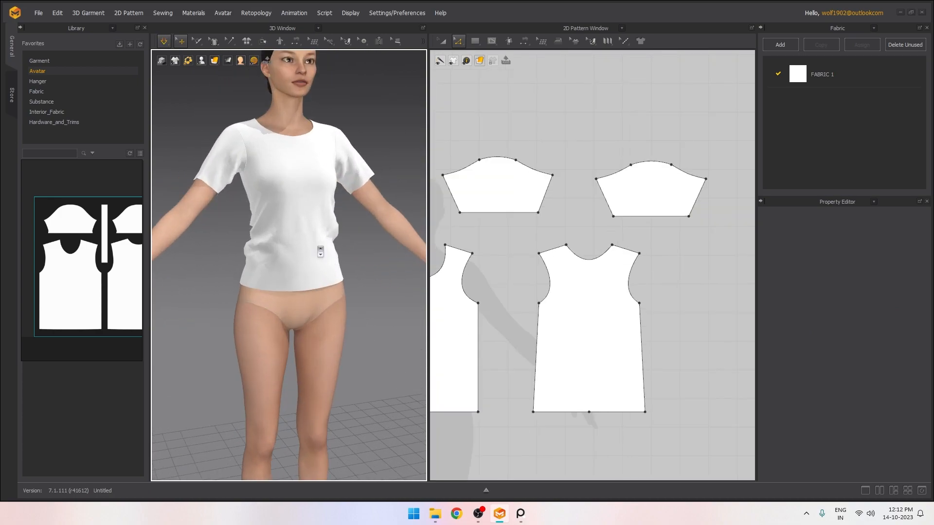
pyautogui.scroll(2, 320, 244)
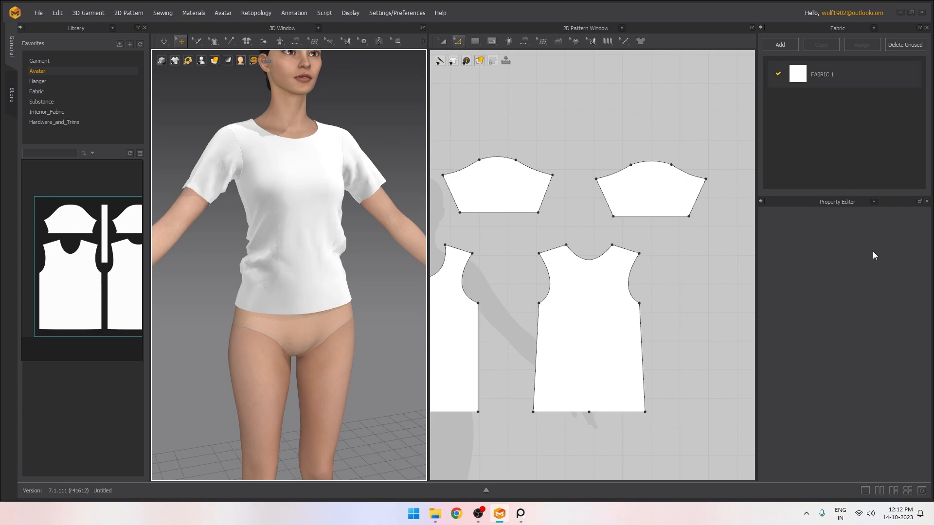
pyautogui.click(856, 78)
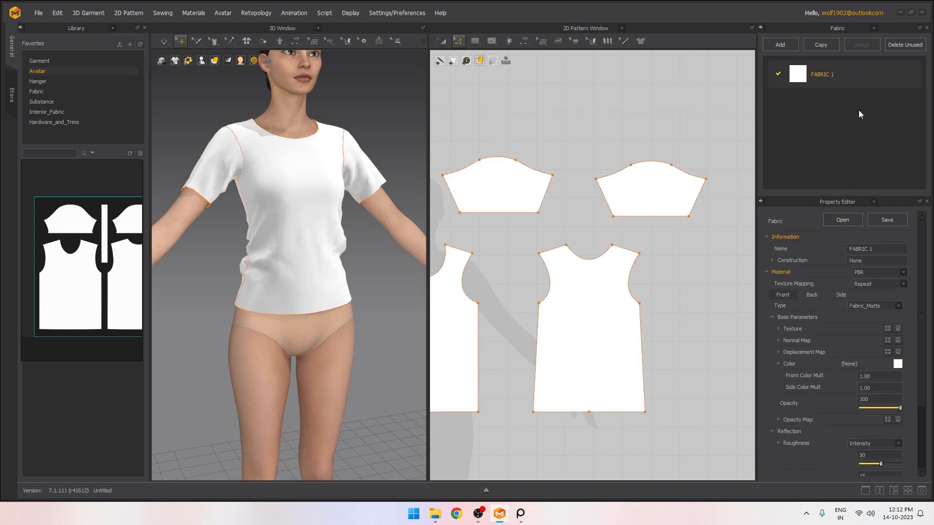
pyautogui.scroll(-3, 840, 291)
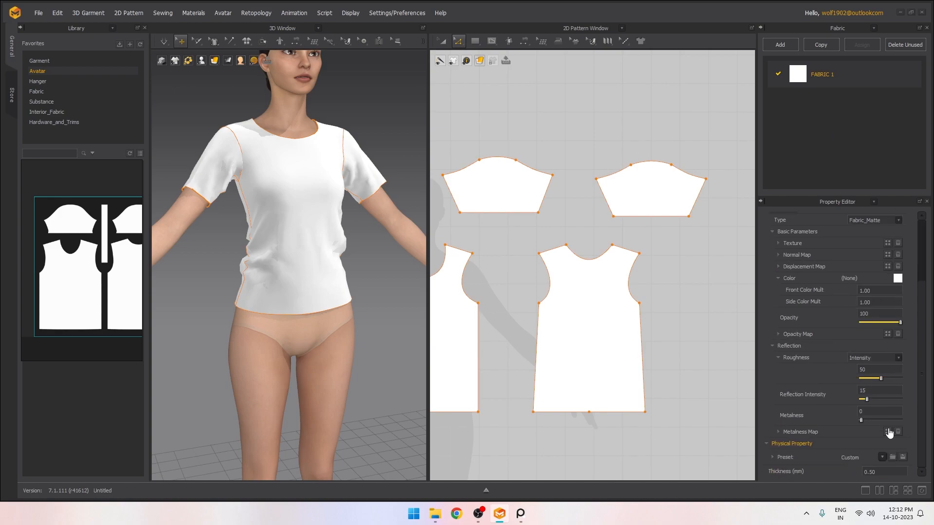
pyautogui.click(882, 458)
pyautogui.scroll(-3, 787, 397)
pyautogui.scroll(-3, 787, 397)
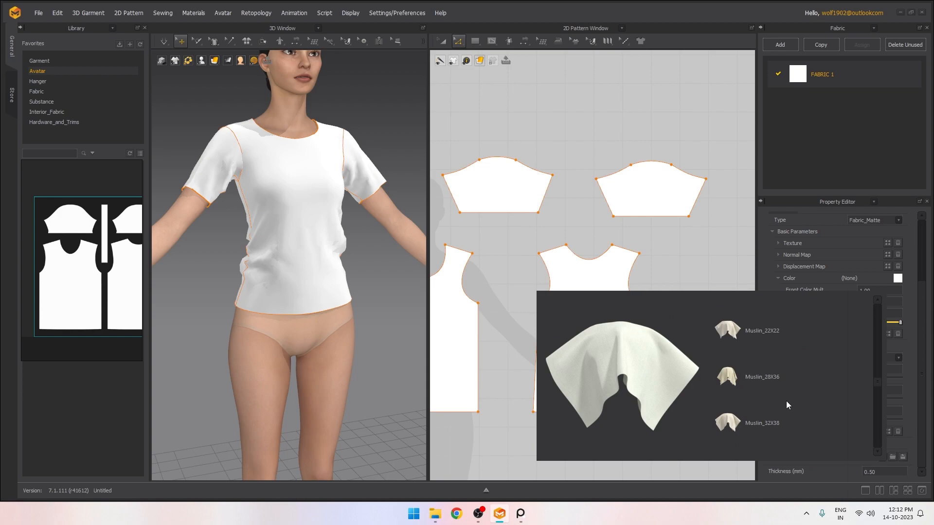
pyautogui.click(759, 421)
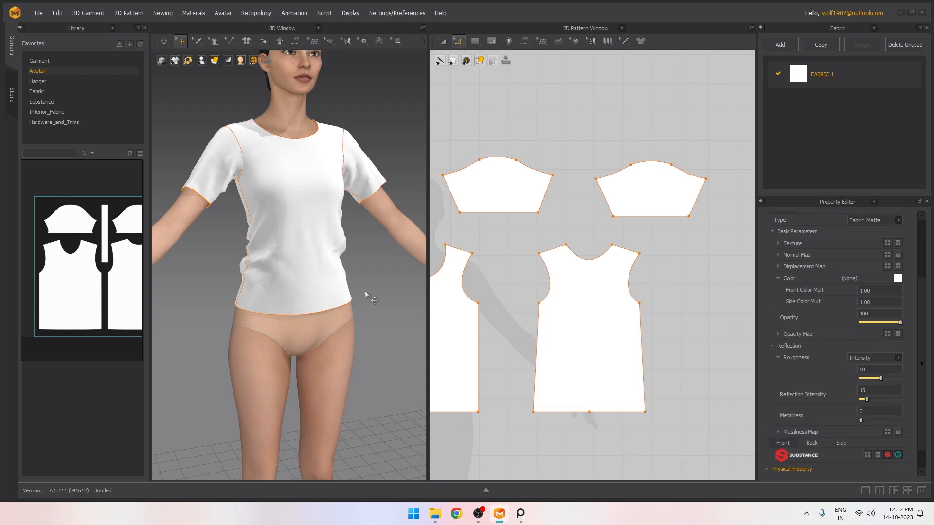
# Simulate the T-shirt with the new fabric and pull the front panel's fabric down near the hem
pyautogui.click(380, 265)
pyautogui.moveTo(380, 263); pyautogui.dragTo(271, 285, button='right')
pyautogui.click(262, 287)
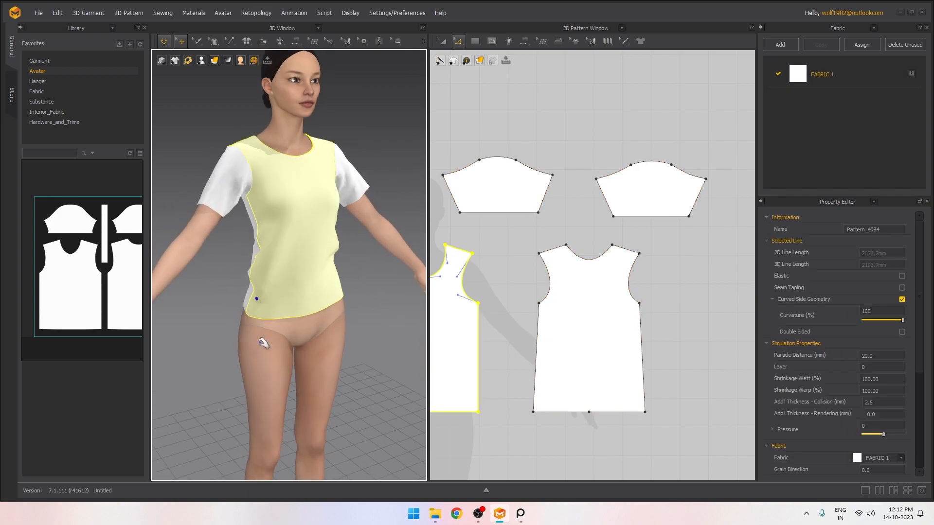
pyautogui.moveTo(253, 344); pyautogui.dragTo(254, 345)
pyautogui.moveTo(390, 312); pyautogui.dragTo(352, 306, button='right')
pyautogui.moveTo(349, 304); pyautogui.dragTo(375, 358)
# Pull the back panel's fabric down near the hem and tug out the remaining folds on the body during simulation
pyautogui.moveTo(374, 340); pyautogui.dragTo(259, 310, button='right')
pyautogui.click(258, 310)
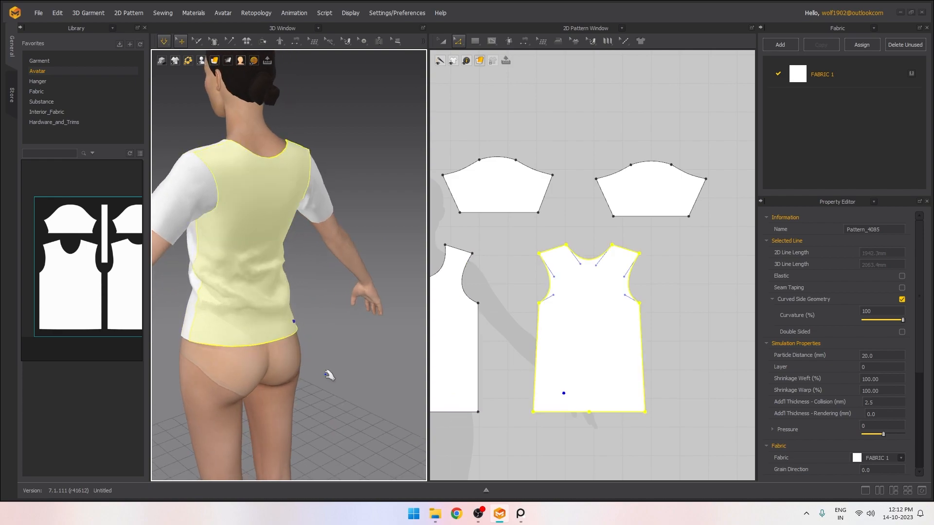
pyautogui.moveTo(223, 340); pyautogui.dragTo(225, 381)
pyautogui.moveTo(225, 382); pyautogui.dragTo(416, 336, button='right')
pyautogui.moveTo(282, 201); pyautogui.dragTo(305, 260)
pyautogui.click(288, 267)
pyautogui.moveTo(288, 268); pyautogui.dragTo(383, 280, button='right')
pyautogui.scroll(2, 383, 281)
pyautogui.scroll(-3, 382, 281)
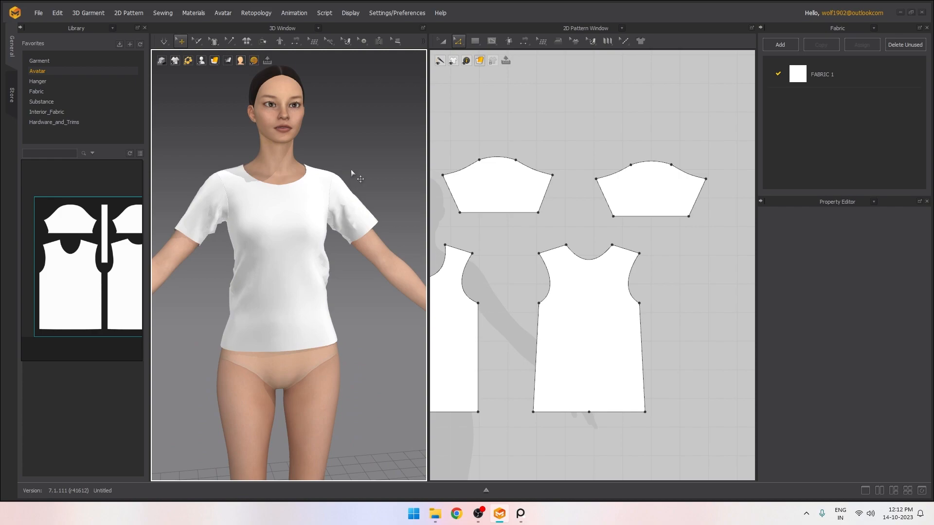
# Select all four pattern pieces with Transform Pattern and set their particle distance to 10 mm
pyautogui.scroll(-3, 547, 223)
pyautogui.moveTo(654, 340); pyautogui.dragTo(653, 339)
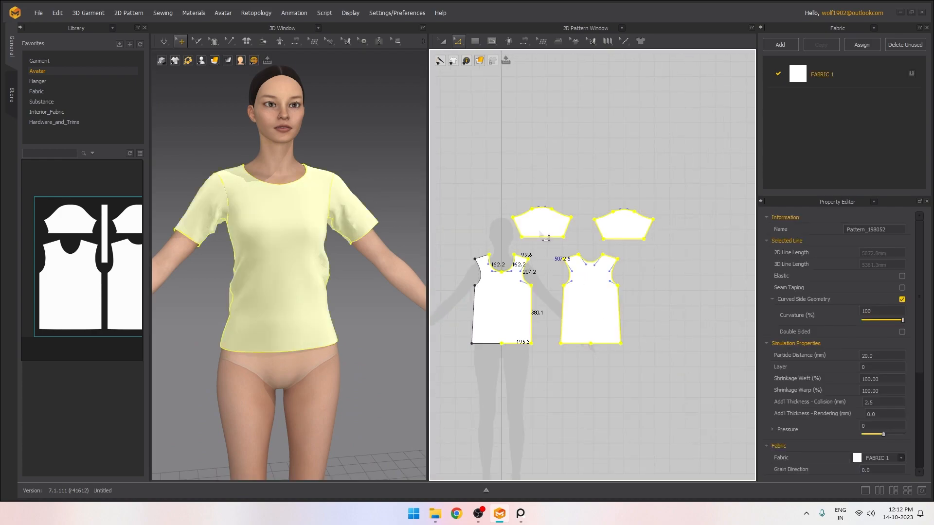
pyautogui.click(442, 41)
pyautogui.moveTo(449, 171); pyautogui.dragTo(628, 337)
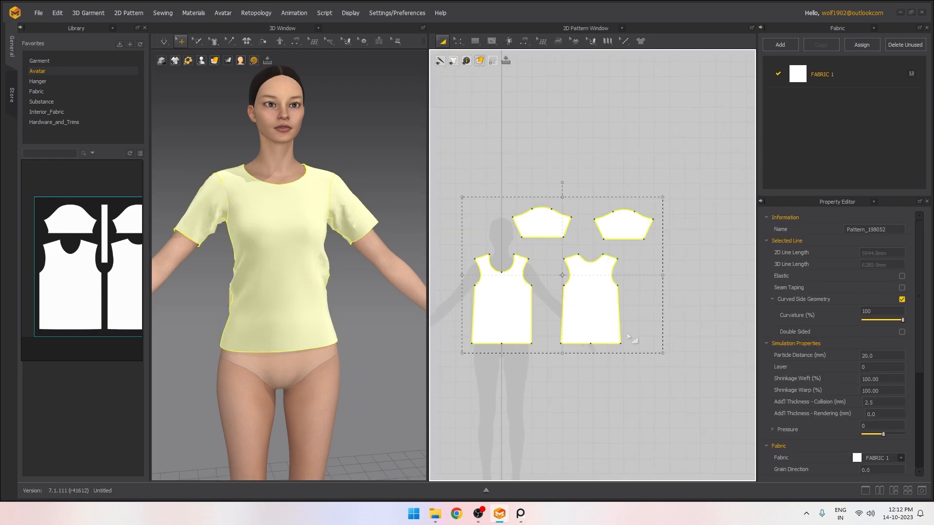
pyautogui.scroll(2, 350, 294)
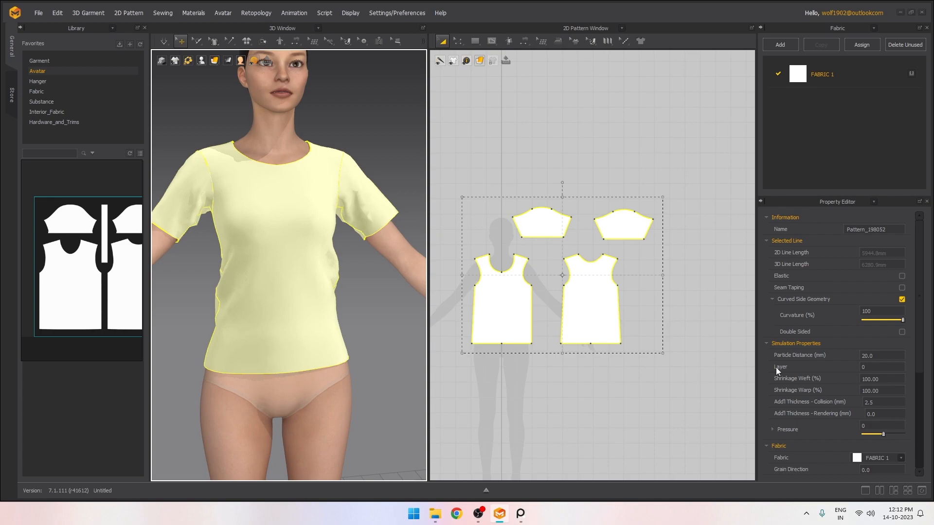
pyautogui.doubleClick(878, 357)
pyautogui.scroll(-3, 390, 293)
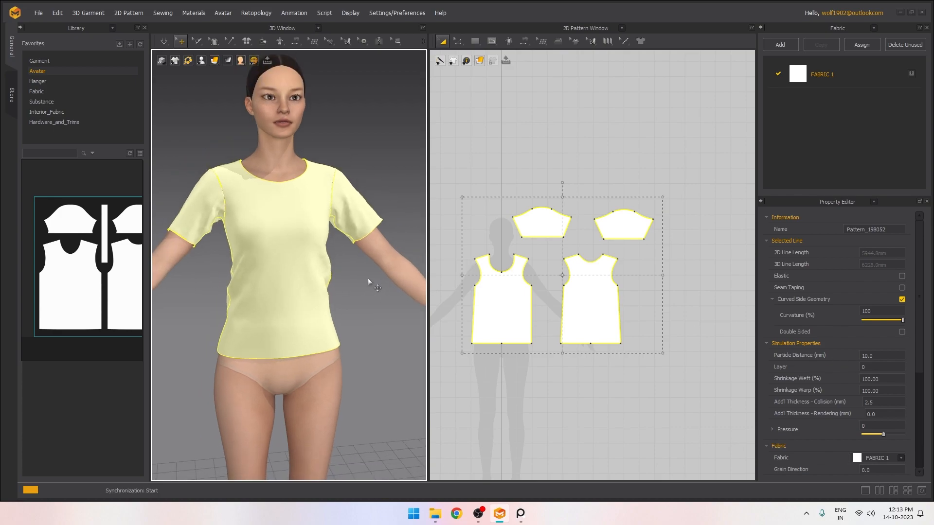
# Simulate the T-shirt with the finer mesh and check its drape from the sides
pyautogui.press('space')
pyautogui.click(370, 280)
pyautogui.moveTo(370, 280); pyautogui.dragTo(309, 278, button='right')
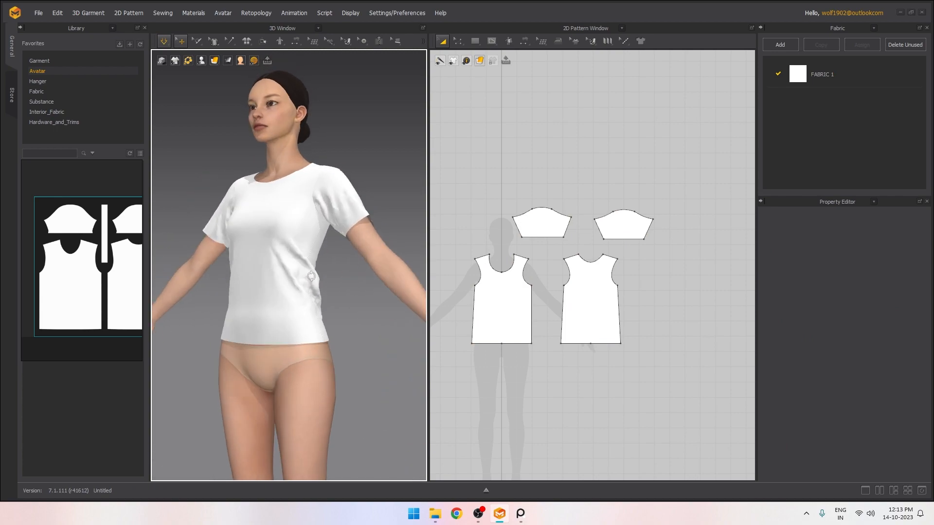
pyautogui.scroll(5, 309, 278)
pyautogui.click(310, 282)
pyautogui.moveTo(293, 398); pyautogui.dragTo(387, 329, button='right')
pyautogui.click(328, 381)
pyautogui.scroll(-2, 387, 329)
# Tug the fabric on several sides of the T-shirt during simulation to straighten its folds and hem
pyautogui.moveTo(311, 312); pyautogui.dragTo(284, 351)
pyautogui.scroll(-4, 283, 340)
pyautogui.moveTo(284, 316); pyautogui.dragTo(325, 331, button='right')
pyautogui.moveTo(327, 300); pyautogui.dragTo(318, 292)
pyautogui.moveTo(270, 227); pyautogui.dragTo(226, 265)
pyautogui.moveTo(360, 282); pyautogui.dragTo(299, 280, button='right')
pyautogui.moveTo(375, 247); pyautogui.dragTo(407, 256)
pyautogui.moveTo(407, 255); pyautogui.dragTo(250, 268, button='right')
pyautogui.scroll(2, 250, 269)
pyautogui.moveTo(254, 299); pyautogui.dragTo(227, 361)
# Check the settled T-shirt from the front and stop the simulation
pyautogui.moveTo(300, 331); pyautogui.dragTo(378, 328, button='right')
pyautogui.scroll(-3, 370, 321)
pyautogui.moveTo(292, 278); pyautogui.dragTo(313, 289, button='right')
pyautogui.scroll(1, 355, 294)
pyautogui.scroll(2, 355, 294)
pyautogui.scroll(-2, 382, 296)
pyautogui.press('space')
pyautogui.click(390, 291)
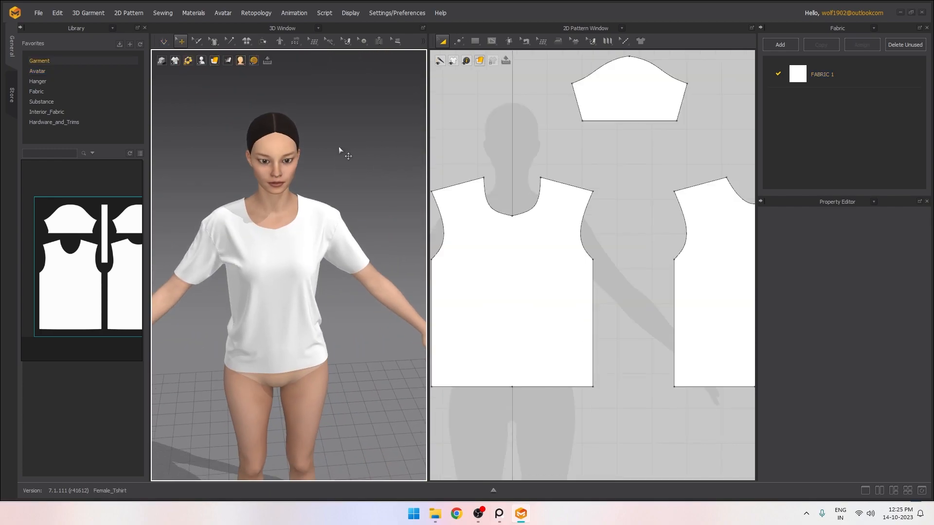
pyautogui.scroll(2, 353, 159)
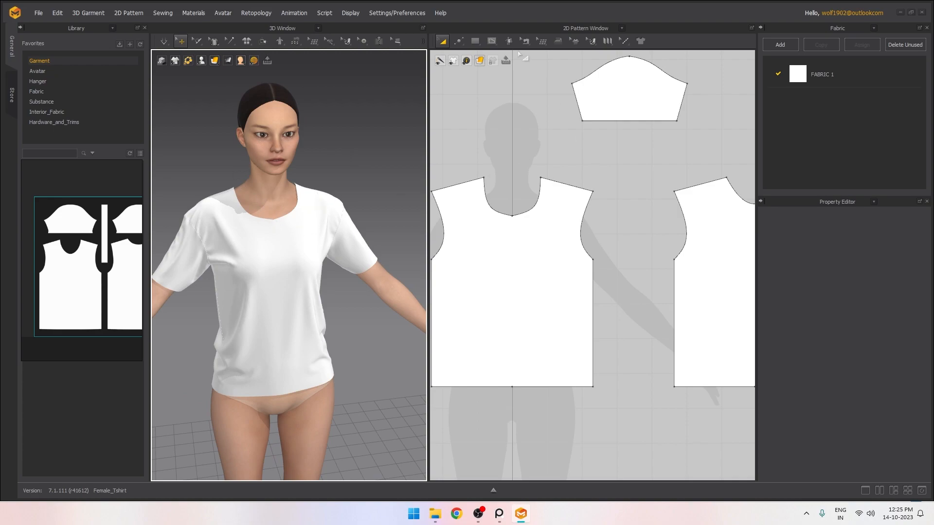
# Draw a rectangular strip about 19.5 by 190 mm between the front and back pieces and add a point halfway down its left edge
pyautogui.click(475, 41)
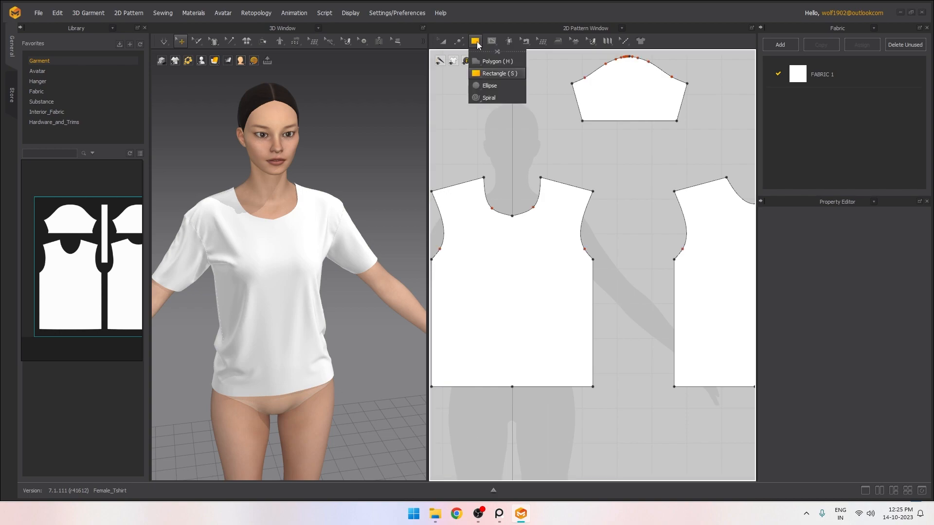
pyautogui.click(508, 72)
pyautogui.moveTo(623, 219); pyautogui.dragTo(630, 251)
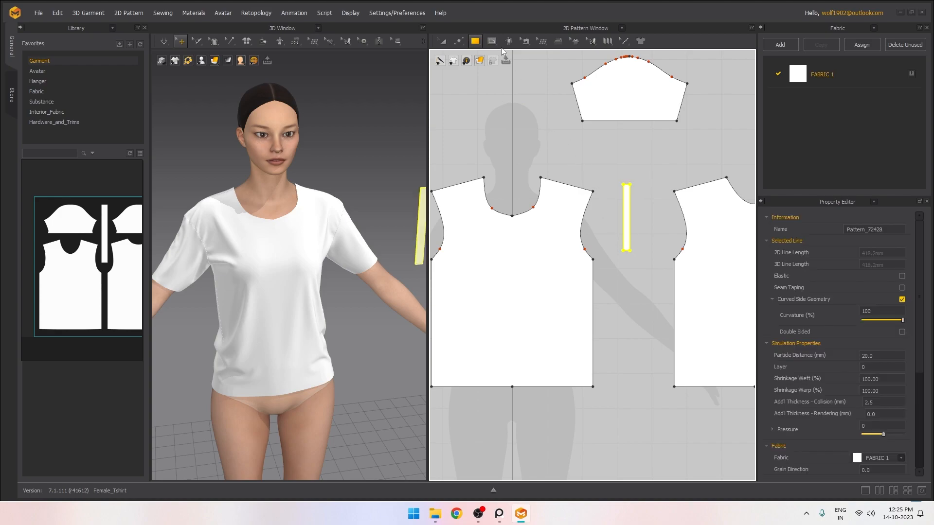
pyautogui.click(458, 41)
pyautogui.click(485, 122)
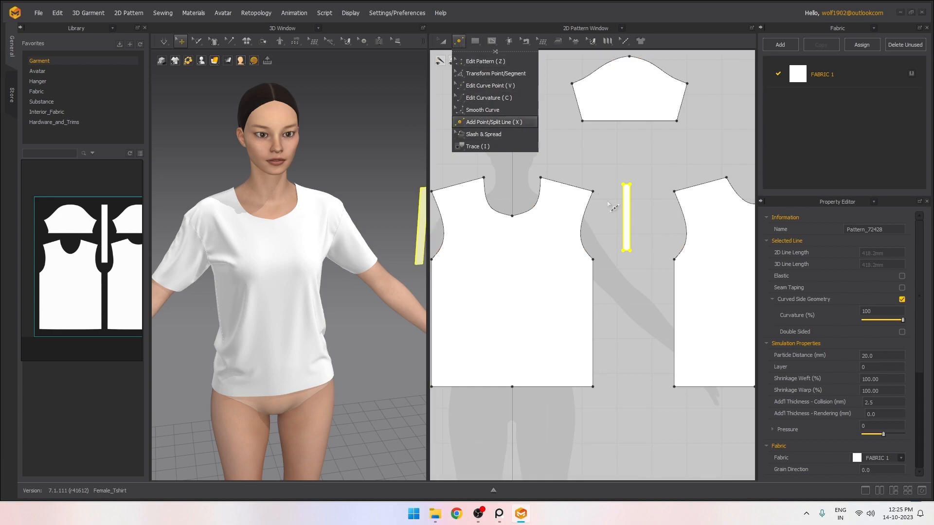
pyautogui.click(629, 219)
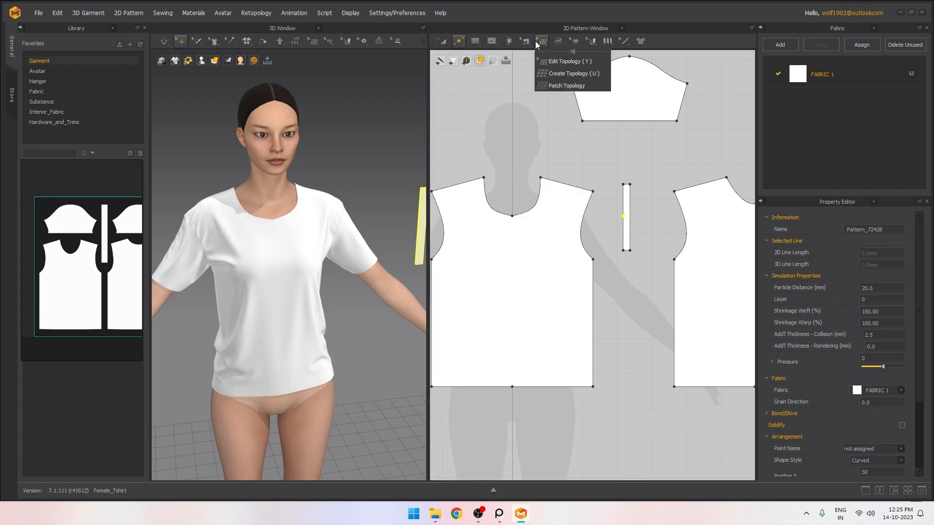
# Measure the front neckline, then lengthen the strip at both ends with Edit Pattern until its left edge's upper segment is about 121 mm
pyautogui.click(464, 42)
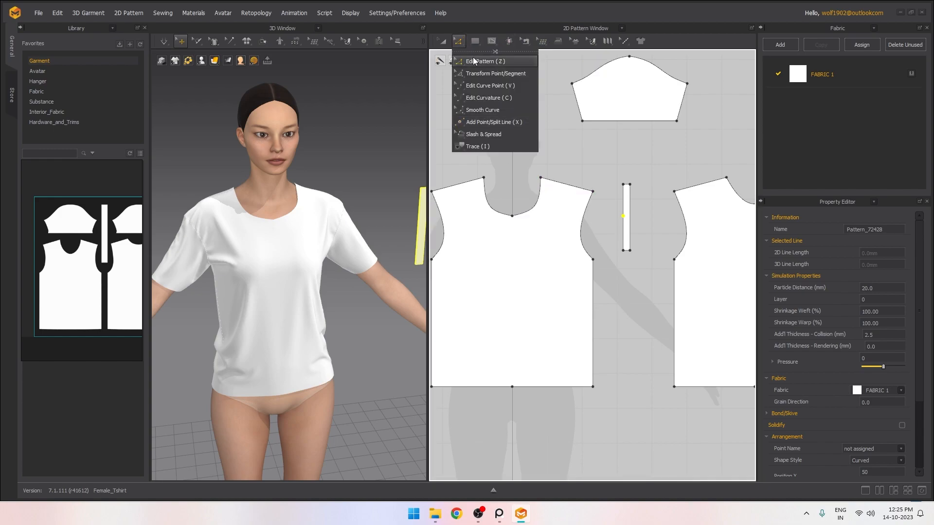
pyautogui.click(475, 61)
pyautogui.scroll(1, 541, 213)
pyautogui.click(485, 206)
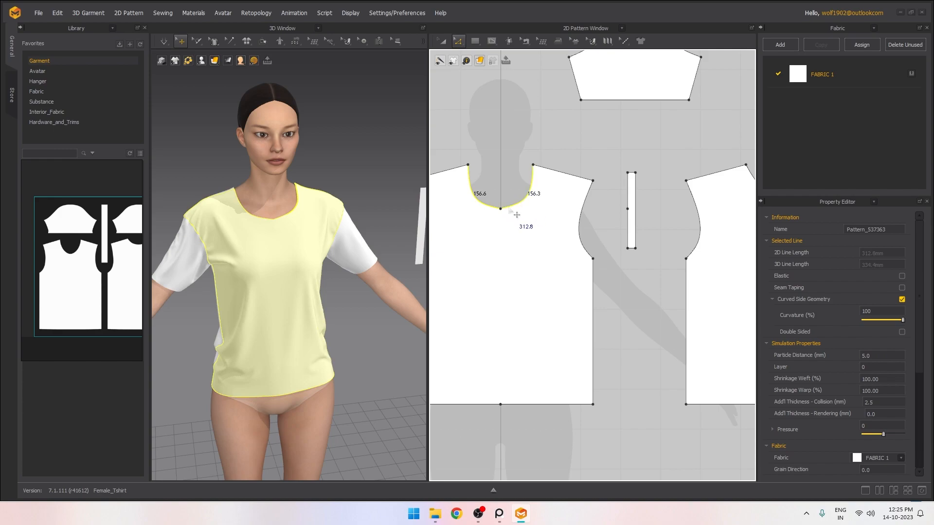
pyautogui.click(627, 198)
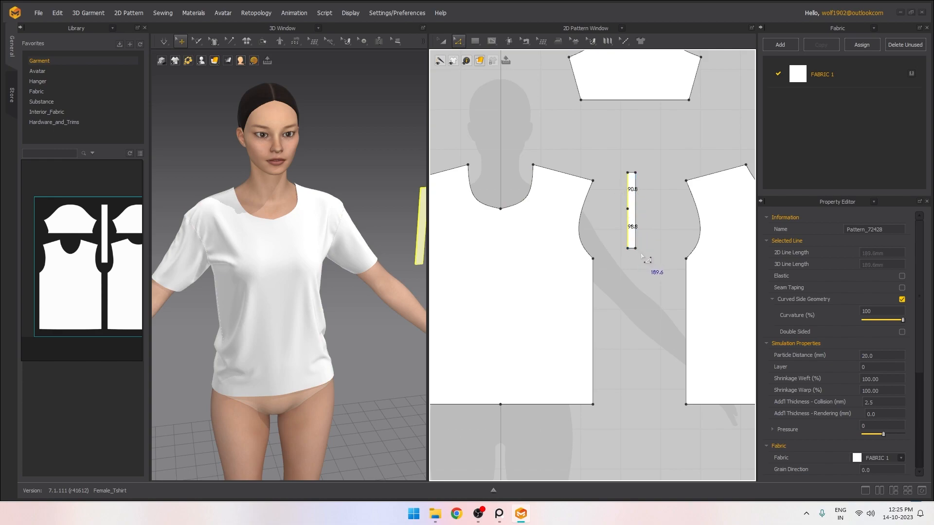
pyautogui.click(627, 248)
pyautogui.click(632, 172)
pyautogui.click(628, 181)
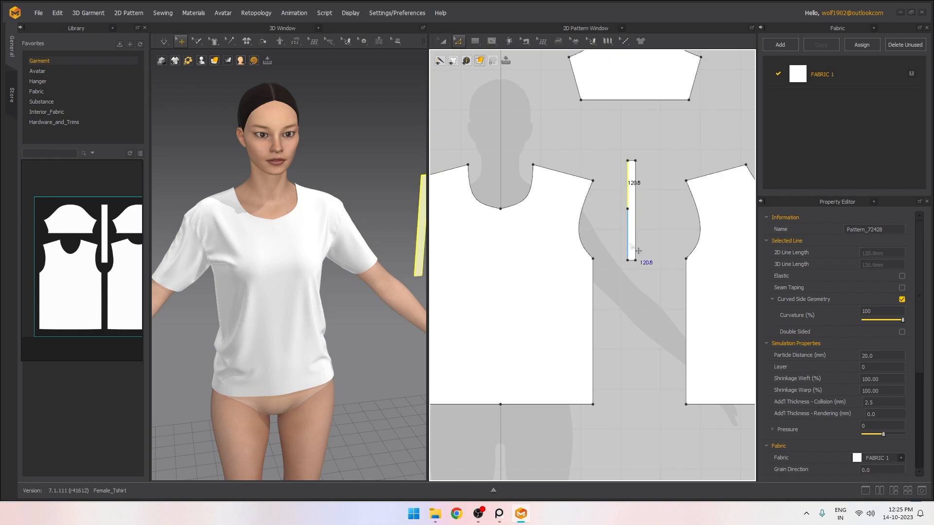
# Compare the strip with the front's half neckline and extend both ends of the strip further
pyautogui.click(533, 194)
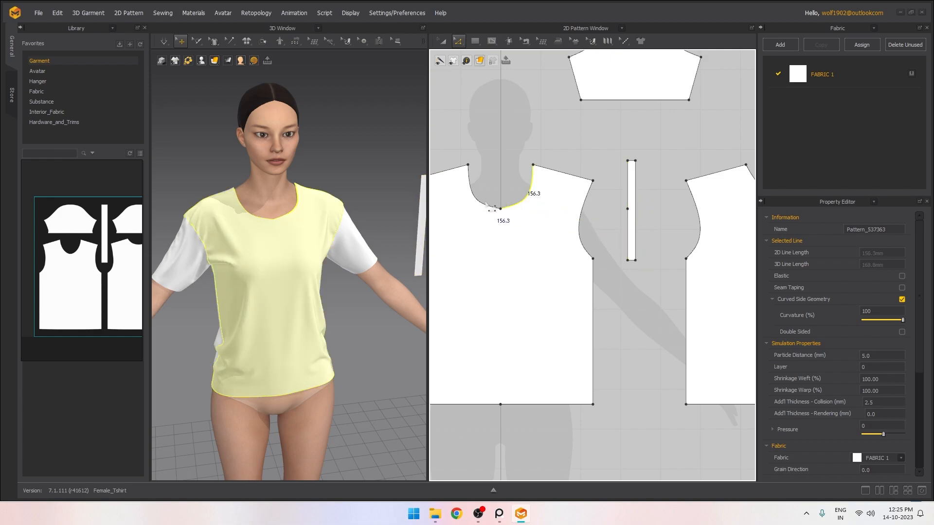
pyautogui.moveTo(648, 154); pyautogui.dragTo(589, 176)
pyautogui.press('Up')
pyautogui.press('Up')
pyautogui.moveTo(646, 244); pyautogui.dragTo(616, 275)
pyautogui.click(628, 254)
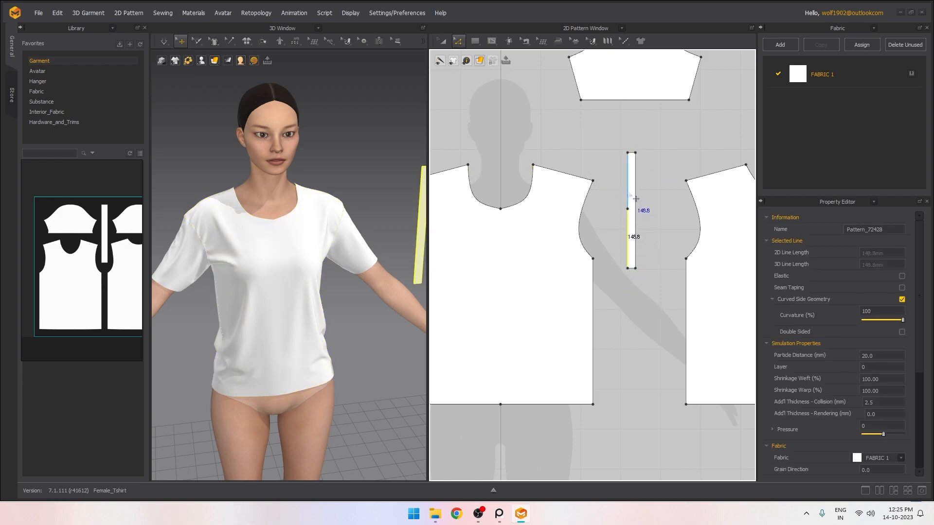
pyautogui.click(654, 210)
pyautogui.moveTo(653, 252); pyautogui.dragTo(615, 287)
pyautogui.moveTo(632, 155); pyautogui.dragTo(650, 168)
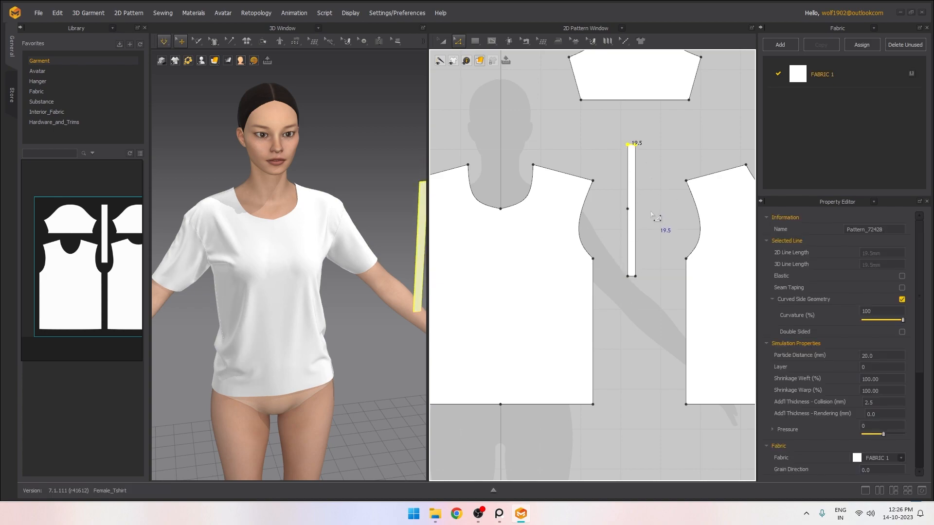
# Shorten the strip at both ends so its left edge's upper and lower segments are about 151 and 159 mm
pyautogui.click(628, 187)
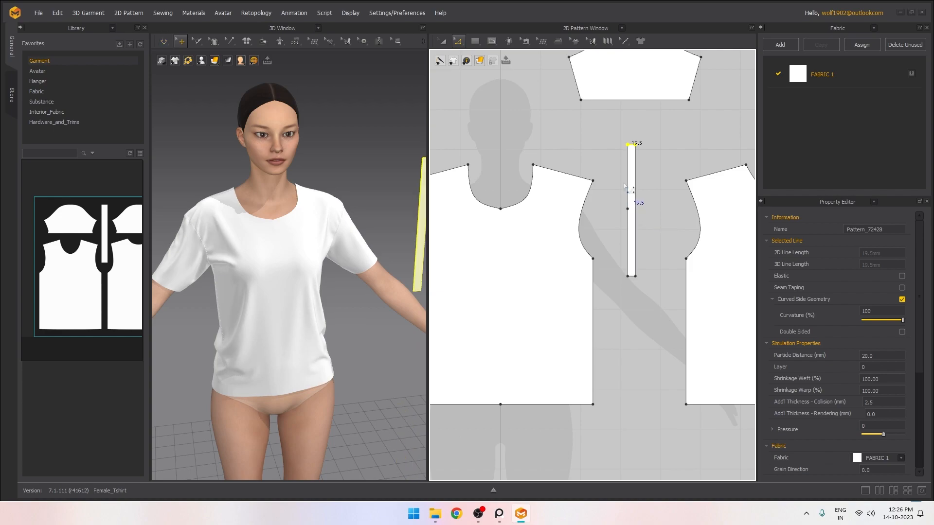
pyautogui.keyDown('shift'); pyautogui.click(631, 251); pyautogui.keyUp('shift')
pyautogui.click(636, 273)
pyautogui.click(631, 144)
pyautogui.click(629, 195)
pyautogui.keyDown('shift'); pyautogui.click(632, 240); pyautogui.keyUp('shift')
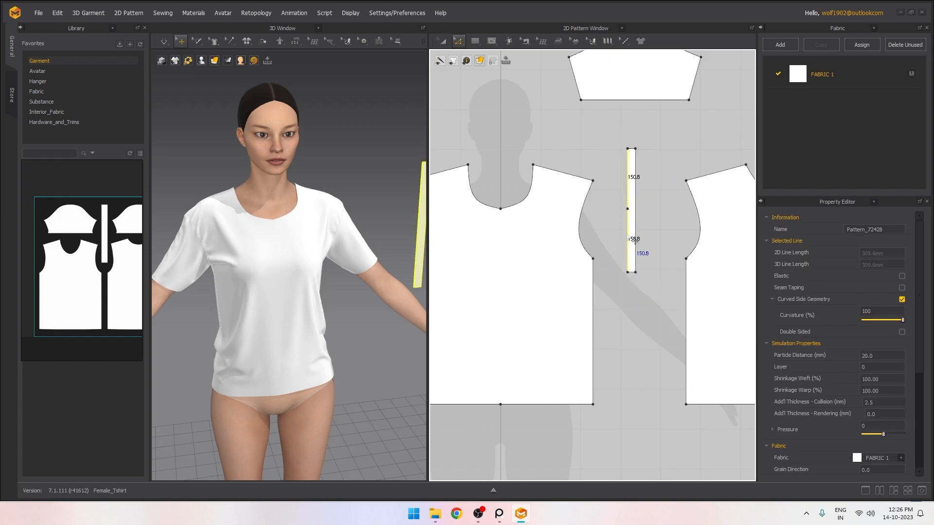
pyautogui.click(678, 221)
# Select the neckband strip with Transform Pattern, turn it horizontal and place it in front of the avatar's chest
pyautogui.moveTo(601, 216); pyautogui.dragTo(628, 227, button='middle')
pyautogui.scroll(-1, 627, 226)
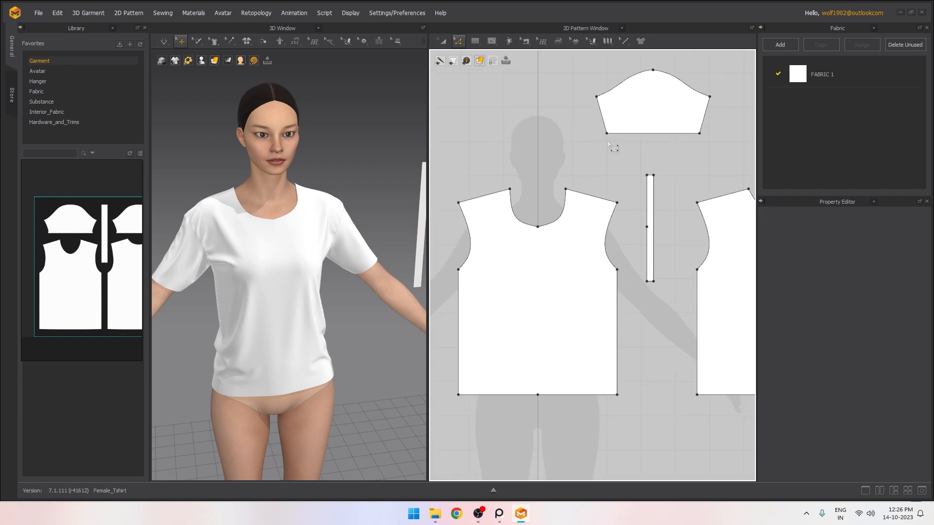
pyautogui.moveTo(609, 145); pyautogui.dragTo(554, 128, button='middle')
pyautogui.click(443, 41)
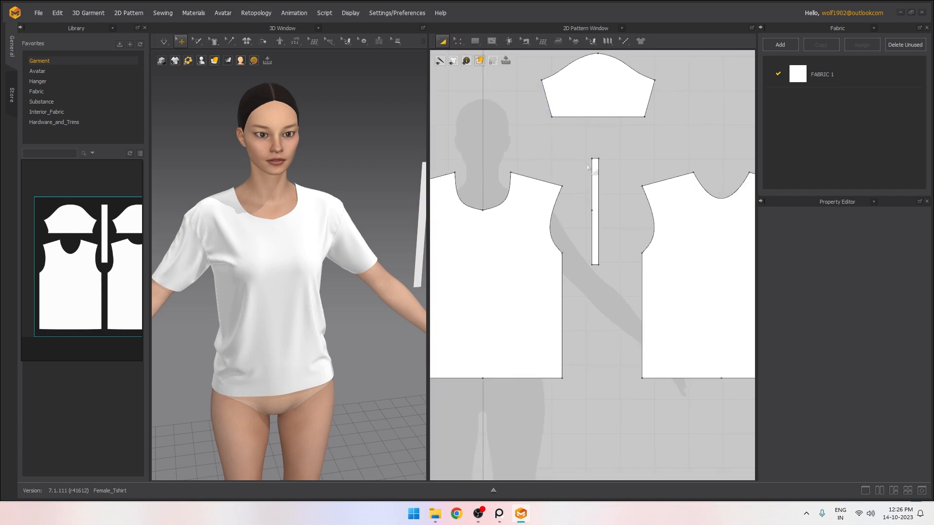
pyautogui.click(595, 209)
pyautogui.scroll(-1, 404, 213)
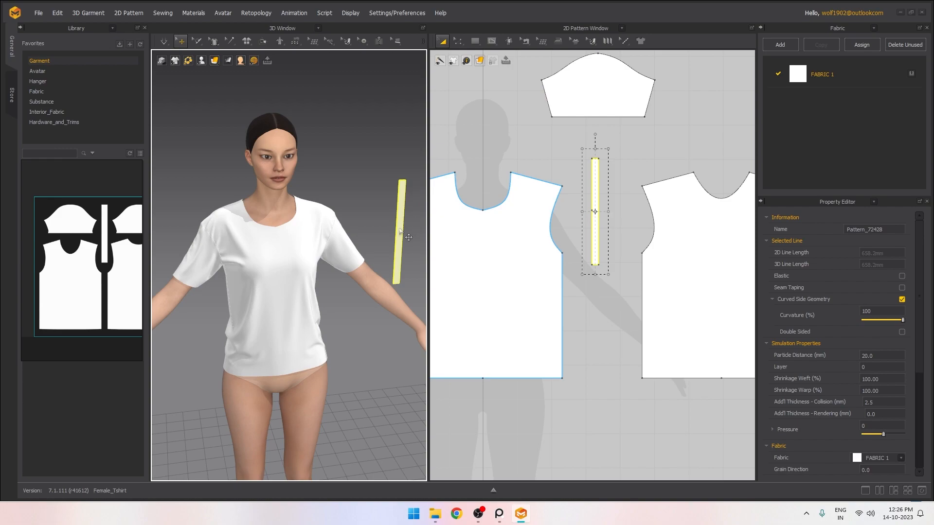
pyautogui.click(400, 237)
pyautogui.moveTo(399, 242); pyautogui.dragTo(232, 218)
pyautogui.moveTo(272, 243)
pyautogui.mouseDown()
pyautogui.moveTo(295, 239)
pyautogui.moveTo(280, 228)
pyautogui.mouseUp()
pyautogui.scroll(5, 288, 278)
pyautogui.moveTo(290, 280); pyautogui.dragTo(276, 249, button='right')
pyautogui.moveTo(276, 249); pyautogui.dragTo(282, 280, button='middle')
pyautogui.moveTo(292, 225); pyautogui.dragTo(293, 233)
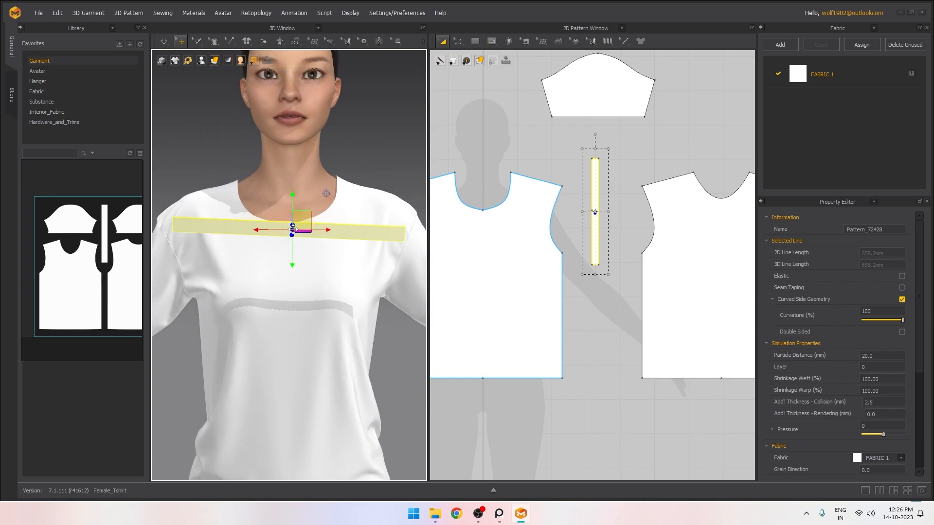
# Raise the strip to the T-shirt's neckline and move it closer to the avatar's body
pyautogui.moveTo(292, 200); pyautogui.dragTo(292, 175)
pyautogui.moveTo(292, 175); pyautogui.dragTo(392, 287, button='right')
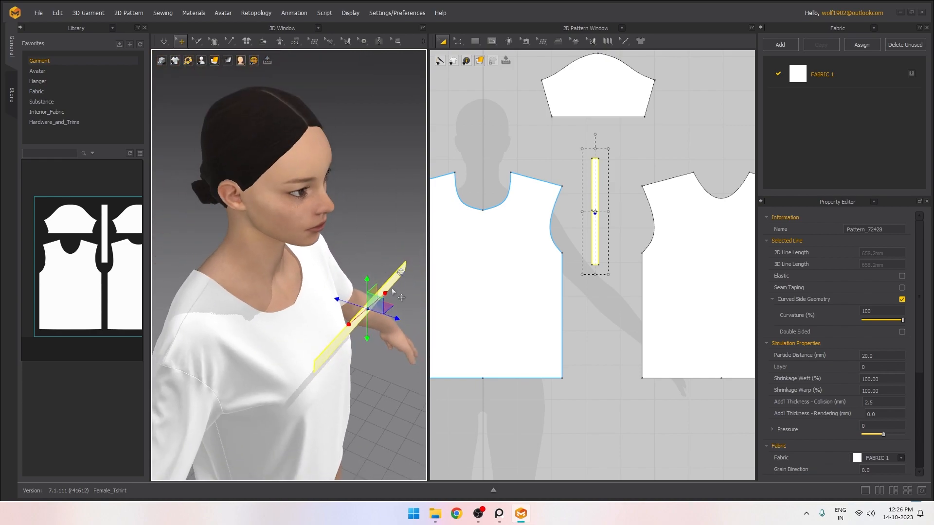
pyautogui.moveTo(394, 317); pyautogui.dragTo(318, 303)
pyautogui.moveTo(337, 321); pyautogui.dragTo(286, 284, button='right')
pyautogui.scroll(4, 309, 292)
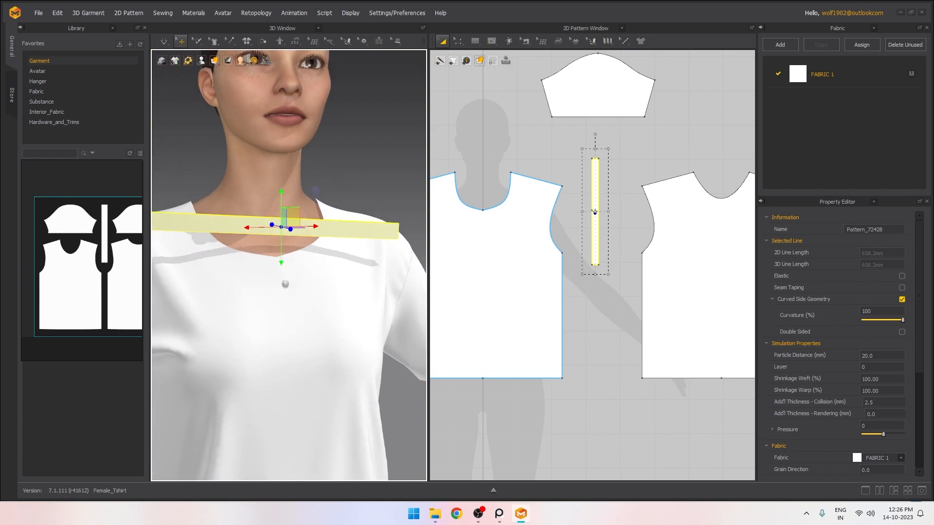
pyautogui.moveTo(285, 283); pyautogui.dragTo(301, 293, button='middle')
pyautogui.scroll(4, 598, 243)
pyautogui.moveTo(598, 242)
pyautogui.mouseDown(button='middle')
pyautogui.moveTo(602, 219)
pyautogui.moveTo(610, 240)
pyautogui.mouseUp(button='middle')
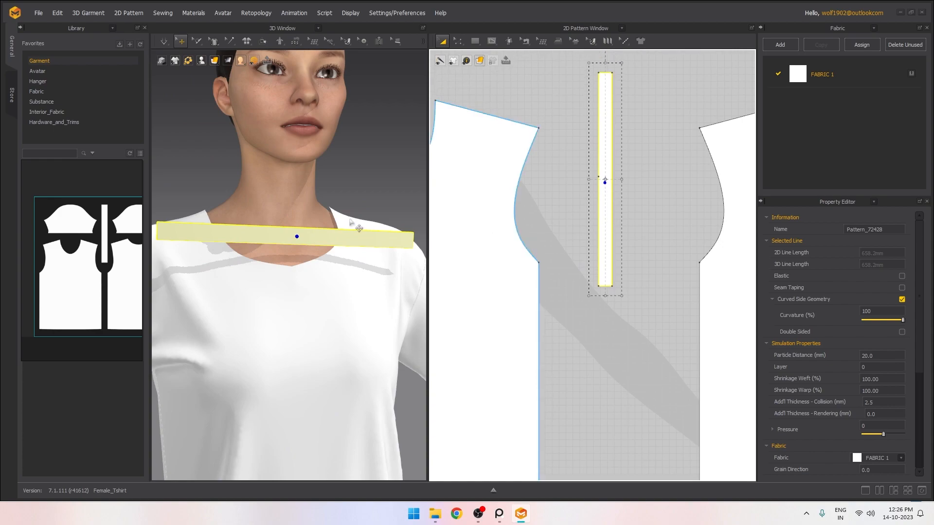
pyautogui.moveTo(358, 225); pyautogui.dragTo(335, 231, button='right')
pyautogui.click(335, 234)
pyautogui.click(306, 238)
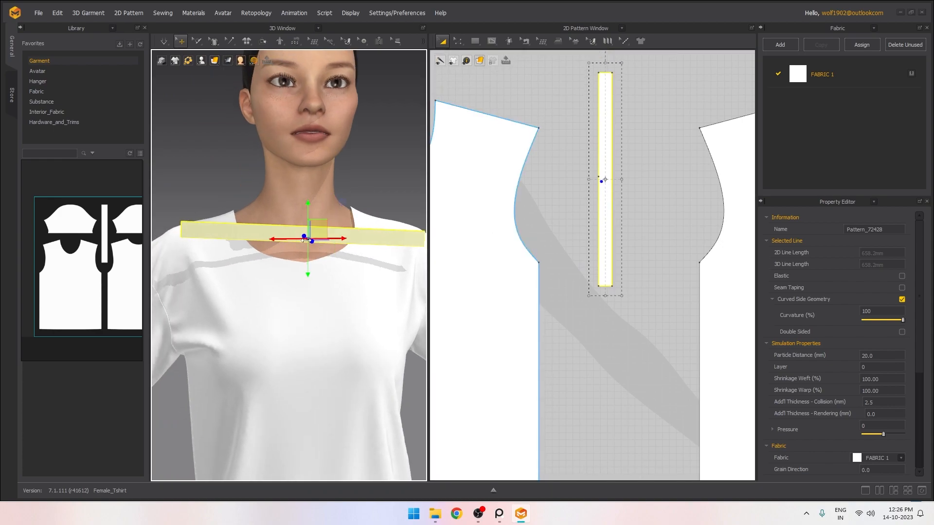
# Sew the left half of the front neckline to the strip's upper left-edge segment with Segment Sewing
pyautogui.scroll(-5, 602, 194)
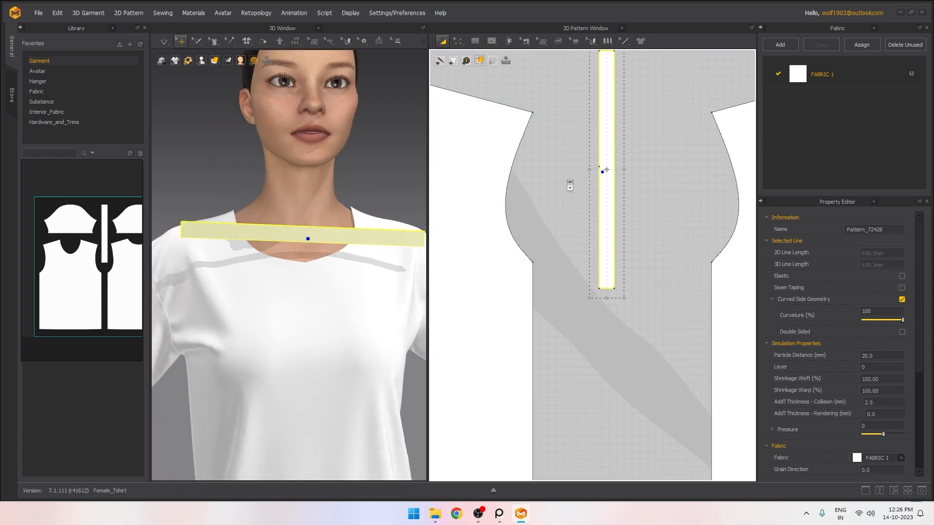
pyautogui.click(525, 41)
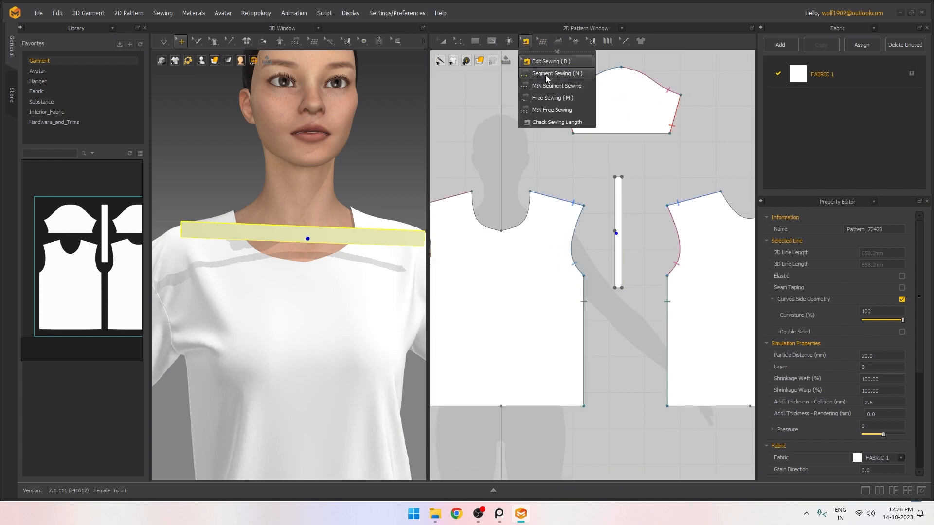
pyautogui.click(545, 75)
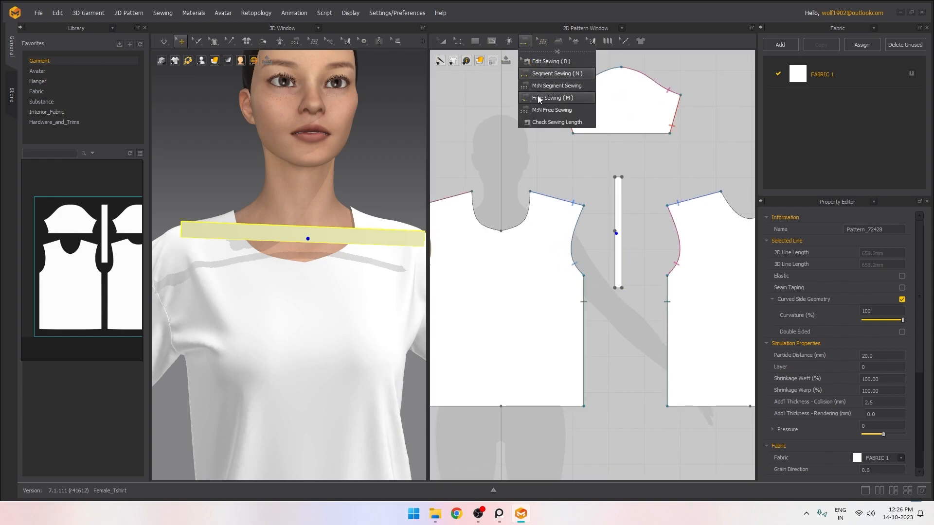
pyautogui.click(482, 207)
pyautogui.click(616, 205)
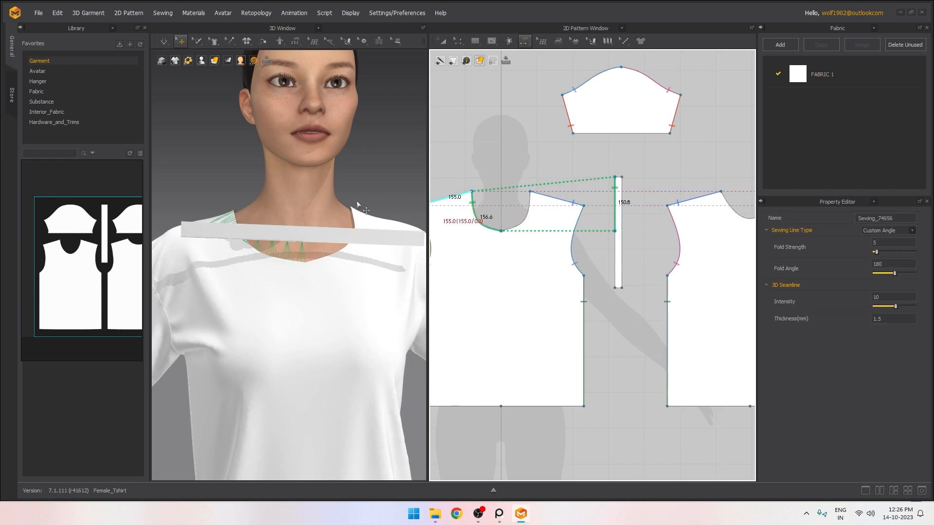
# Sew the right half of the front neckline to the strip's lower left-edge segment
pyautogui.scroll(2, 362, 204)
pyautogui.click(523, 218)
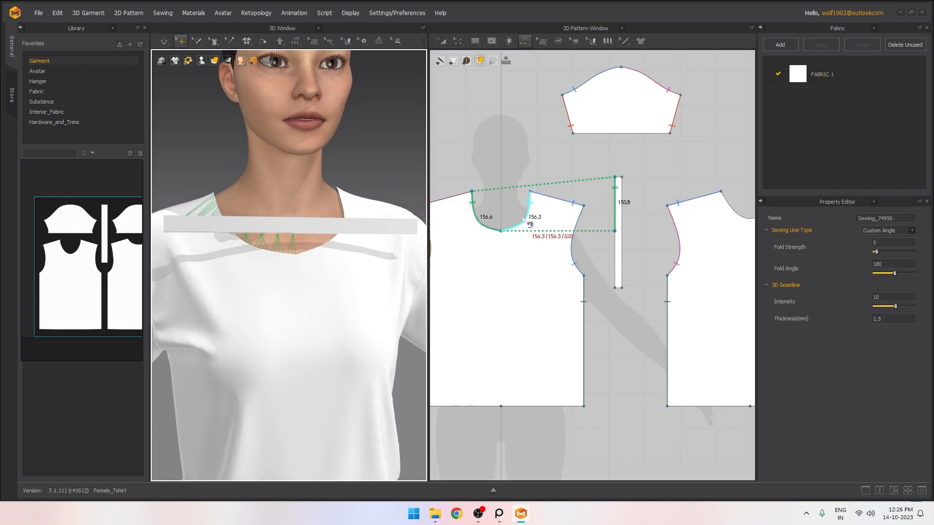
pyautogui.click(615, 255)
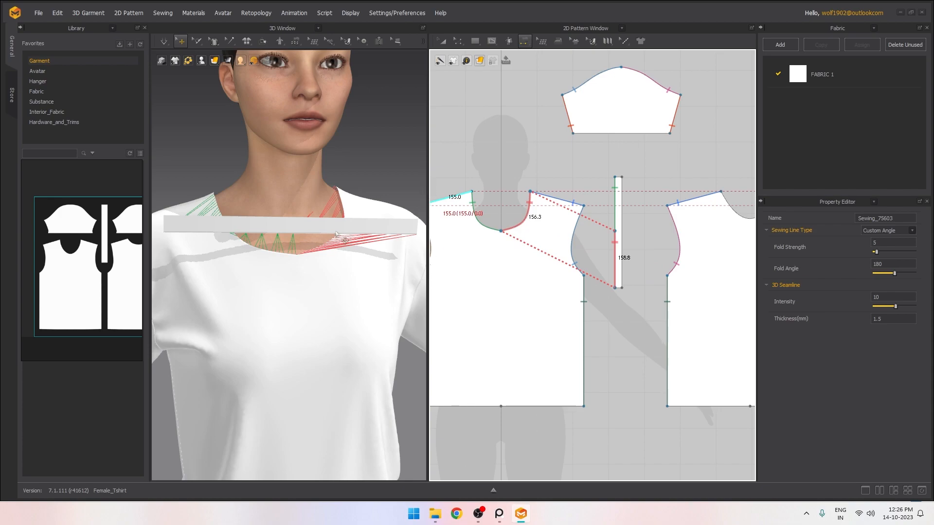
# Simulate the sewn neckband and tug the twisted fabric near the avatar's shoulder to try to straighten it
pyautogui.press('space')
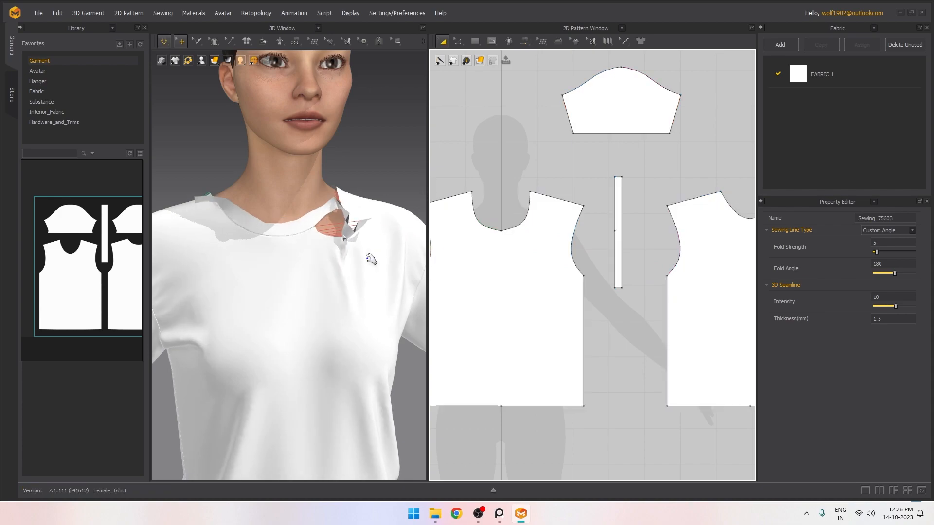
pyautogui.moveTo(372, 250); pyautogui.dragTo(292, 266, button='right')
pyautogui.click(294, 267)
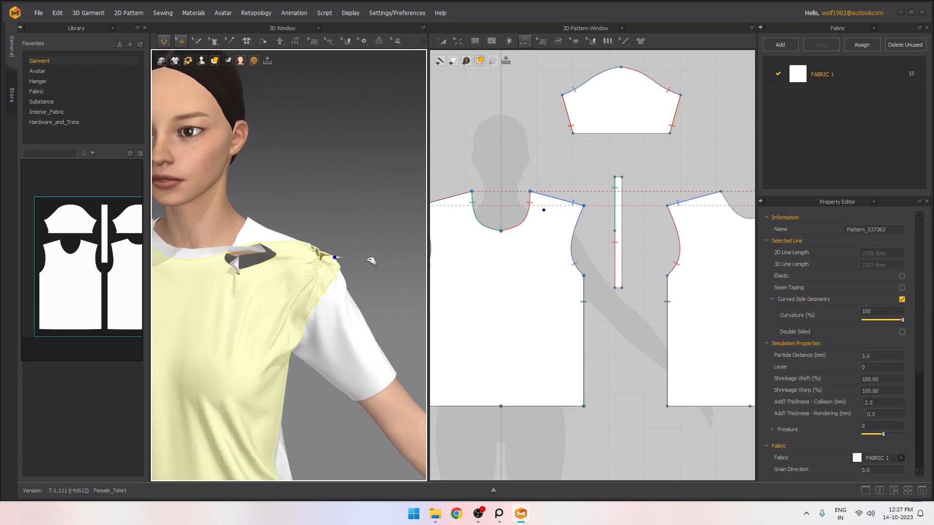
pyautogui.moveTo(231, 248); pyautogui.dragTo(226, 195)
pyautogui.moveTo(273, 252); pyautogui.dragTo(262, 256)
# Undo the neckband simulation, the fabric tugs and the seam on the right half of the front neckline
pyautogui.moveTo(262, 256); pyautogui.dragTo(303, 276, button='right')
pyautogui.hotkey('ctrl', 'z')
pyautogui.hotkey('ctrl', 'z')
pyautogui.hotkey('ctrl', 'z')
pyautogui.hotkey('ctrl', 'z')
pyautogui.moveTo(364, 280); pyautogui.dragTo(335, 263, button='right')
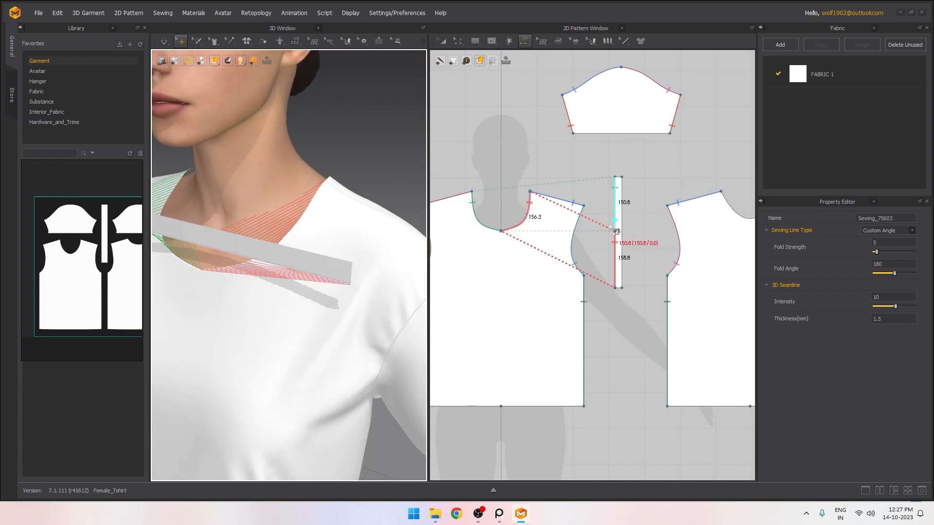
pyautogui.hotkey('ctrl', 'z')
# Try sewing the right neckline half to the strip's lower segment again, inspect the seam direction and delete the seam
pyautogui.moveTo(287, 219); pyautogui.dragTo(326, 183, button='right')
pyautogui.scroll(3, 348, 180)
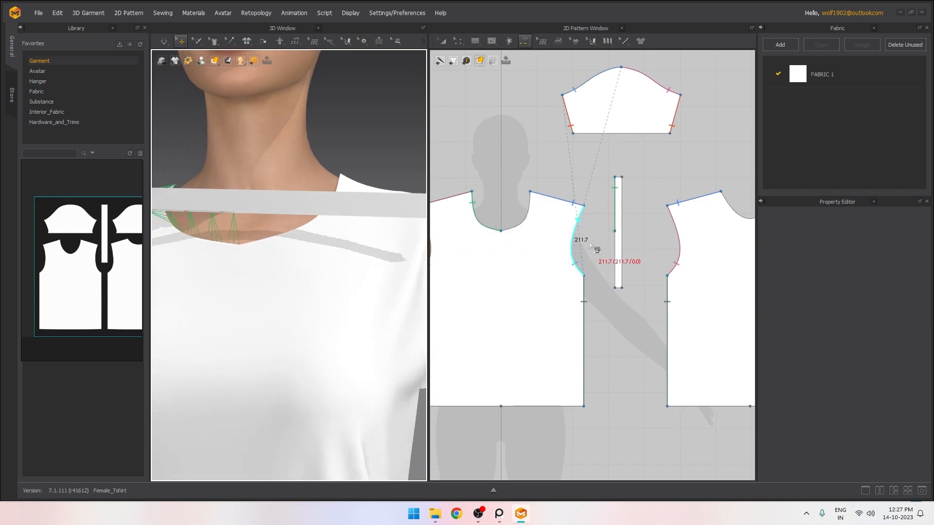
pyautogui.moveTo(588, 243); pyautogui.dragTo(612, 224, button='middle')
pyautogui.click(574, 184)
pyautogui.click(638, 240)
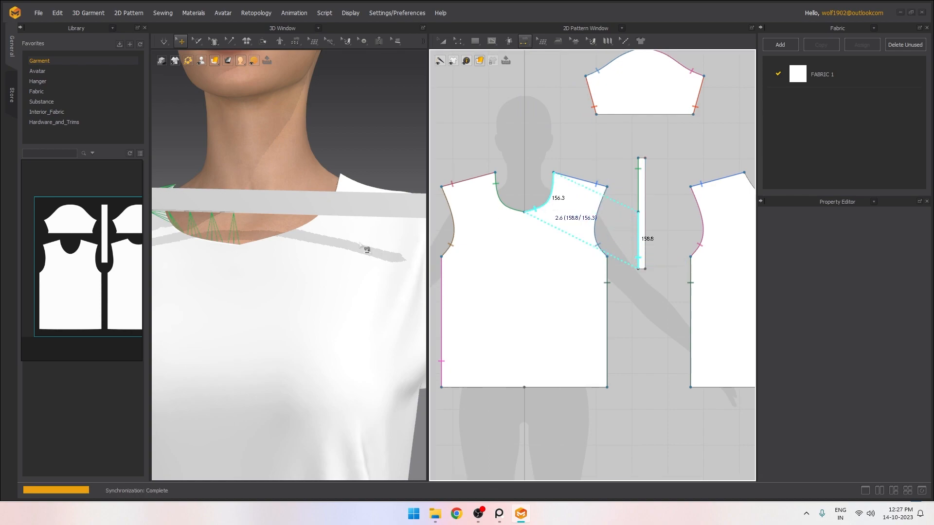
pyautogui.moveTo(371, 246); pyautogui.dragTo(415, 243, button='right')
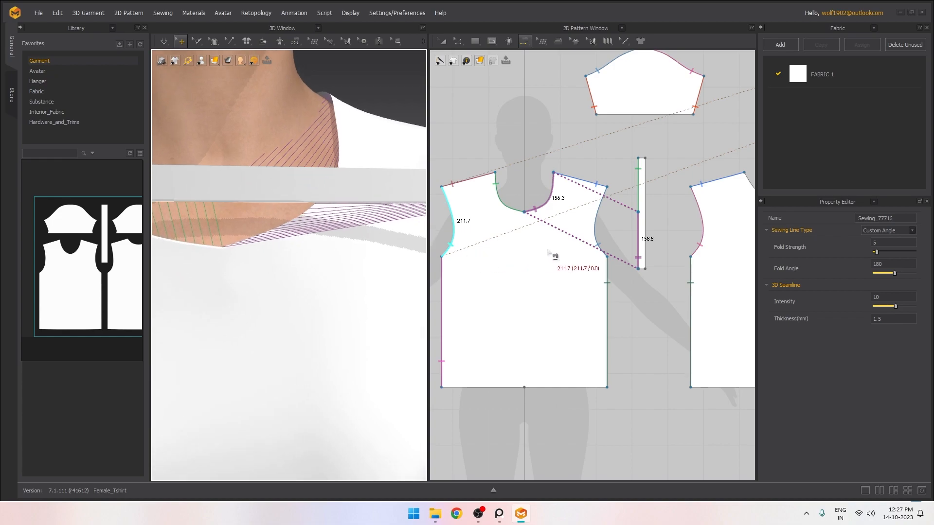
pyautogui.press('Delete')
# Sew the right neckline half to the strip's lower segment in the matching direction and start simulating the neckband
pyautogui.click(552, 194)
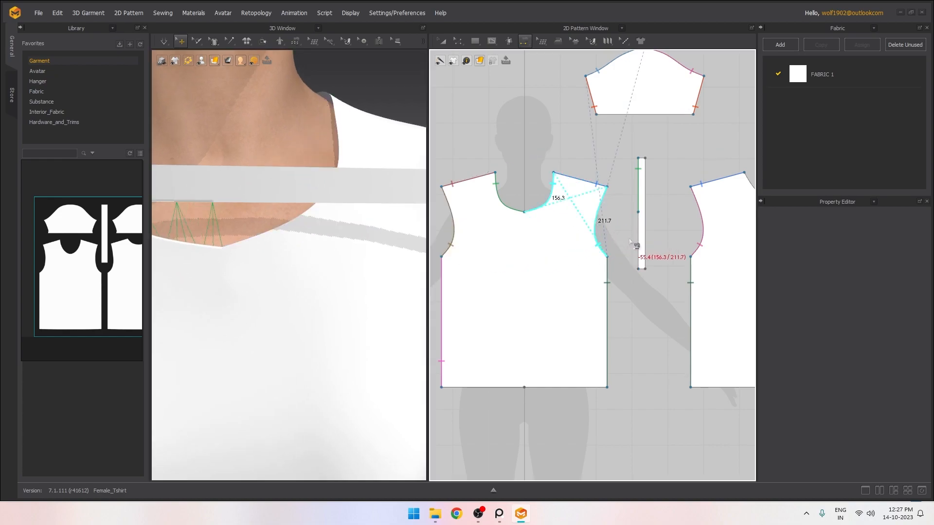
pyautogui.click(639, 258)
pyautogui.moveTo(340, 187); pyautogui.dragTo(316, 197, button='right')
pyautogui.scroll(-5, 269, 219)
pyautogui.moveTo(315, 197); pyautogui.dragTo(339, 183, button='middle')
pyautogui.press('space')
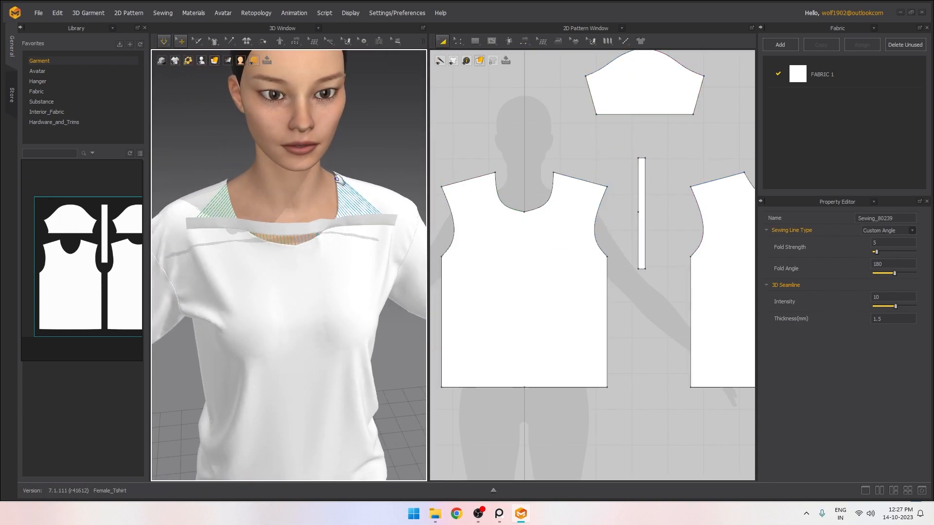
# Draw a second narrow rectangular strip about 313 mm long beside the first neckband strip in the pattern layout
pyautogui.moveTo(282, 197); pyautogui.dragTo(366, 230, button='right')
pyautogui.press('n')
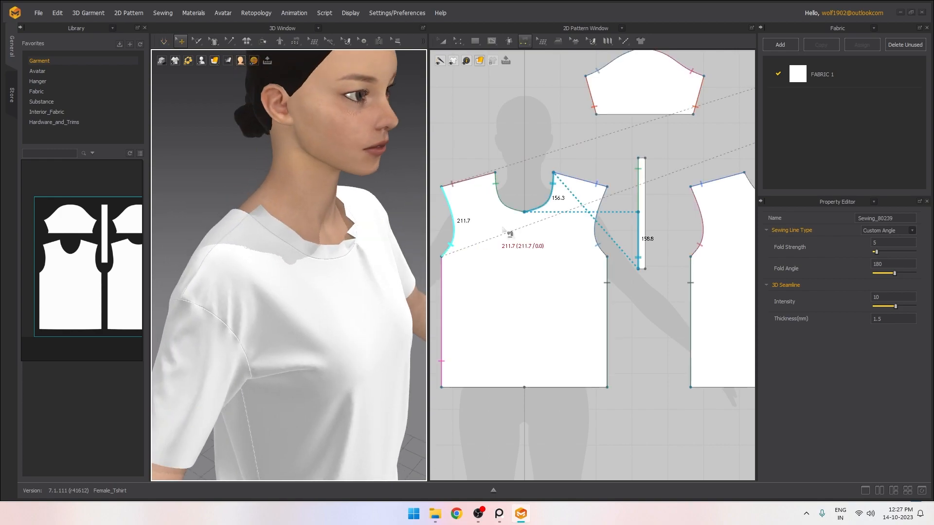
pyautogui.moveTo(602, 214); pyautogui.dragTo(531, 231, button='middle')
pyautogui.scroll(-2, 597, 213)
pyautogui.moveTo(596, 214); pyautogui.dragTo(572, 199, button='middle')
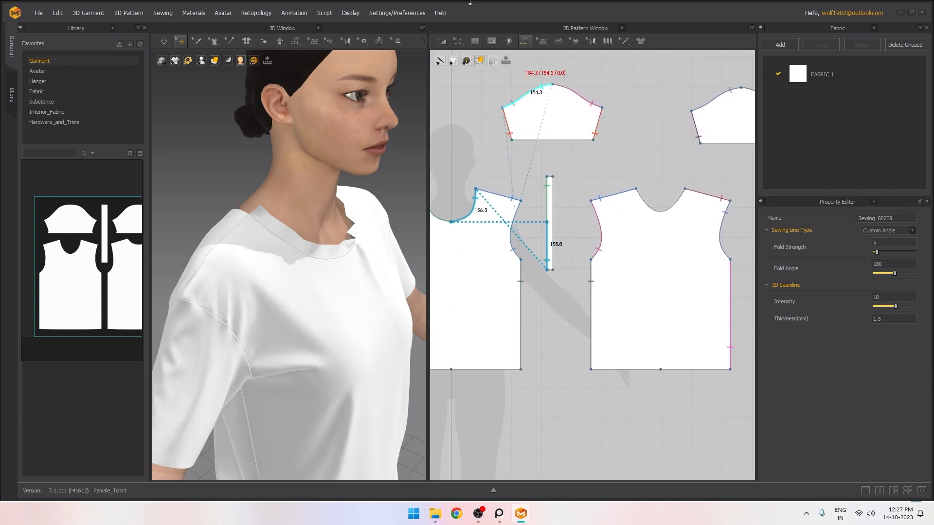
pyautogui.click(480, 40)
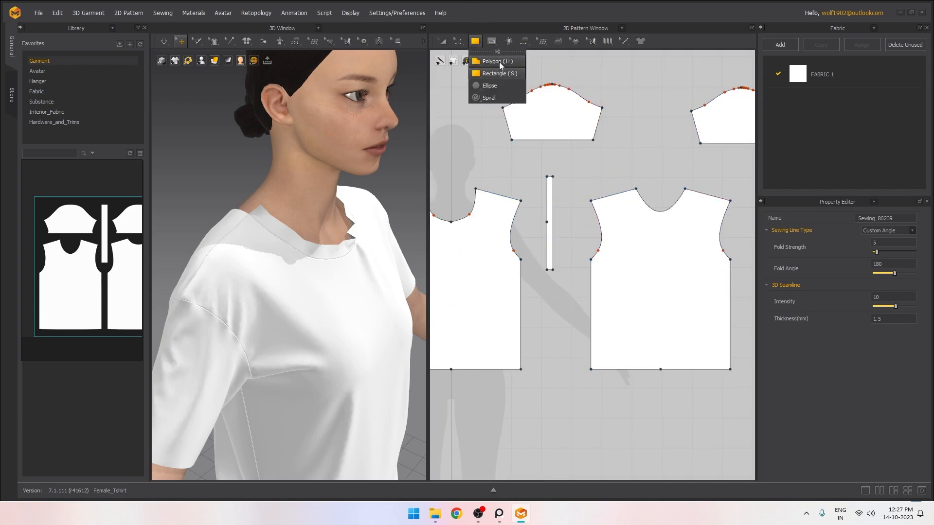
pyautogui.click(500, 74)
pyautogui.moveTo(559, 177); pyautogui.dragTo(565, 271)
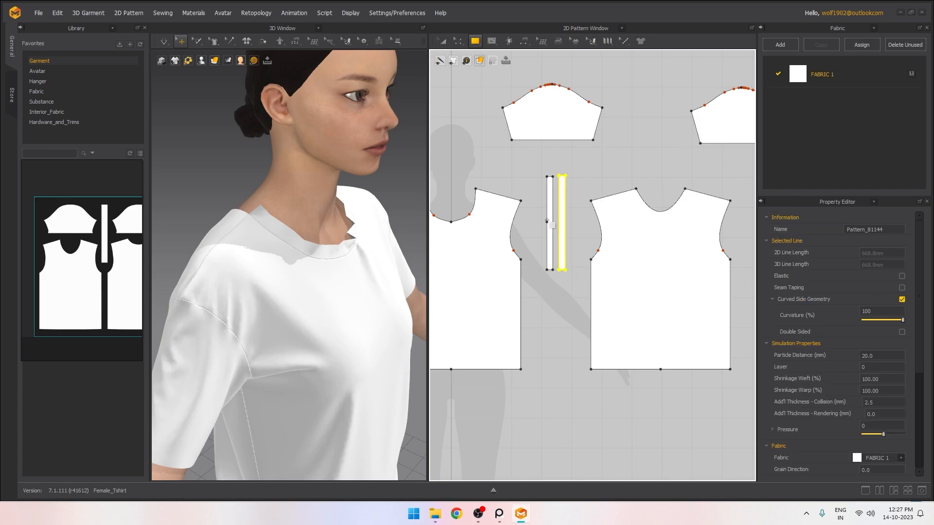
# Try selecting the new strip's corner points on the side facing away from the first strip
pyautogui.scroll(3, 591, 266)
pyautogui.moveTo(562, 203); pyautogui.dragTo(552, 229, button='middle')
pyautogui.press('z')
pyautogui.click(545, 157)
pyautogui.click(539, 146)
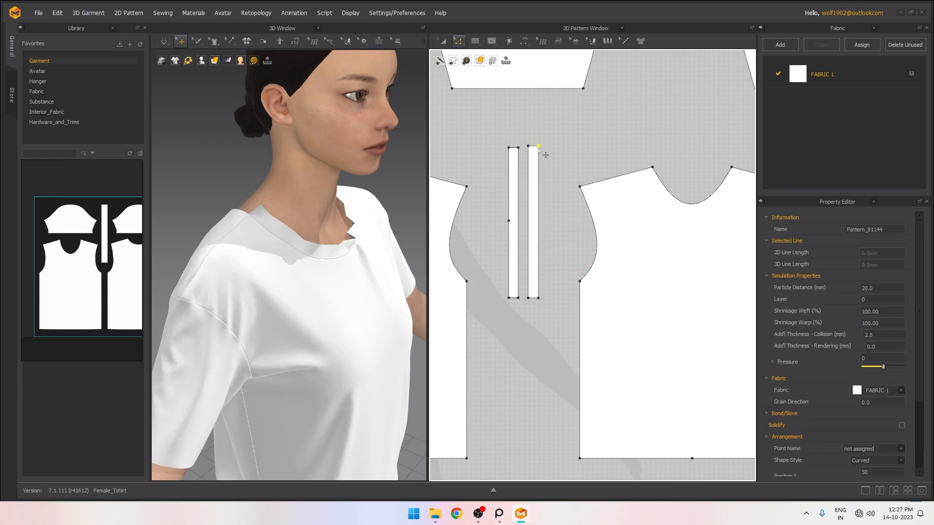
pyautogui.moveTo(537, 148); pyautogui.dragTo(537, 148)
pyautogui.click(548, 294)
pyautogui.moveTo(534, 116); pyautogui.dragTo(548, 158)
pyautogui.moveTo(553, 299); pyautogui.dragTo(524, 123)
pyautogui.scroll(5, 554, 298)
pyautogui.moveTo(554, 298); pyautogui.dragTo(606, 254, button='middle')
pyautogui.scroll(-3, 559, 287)
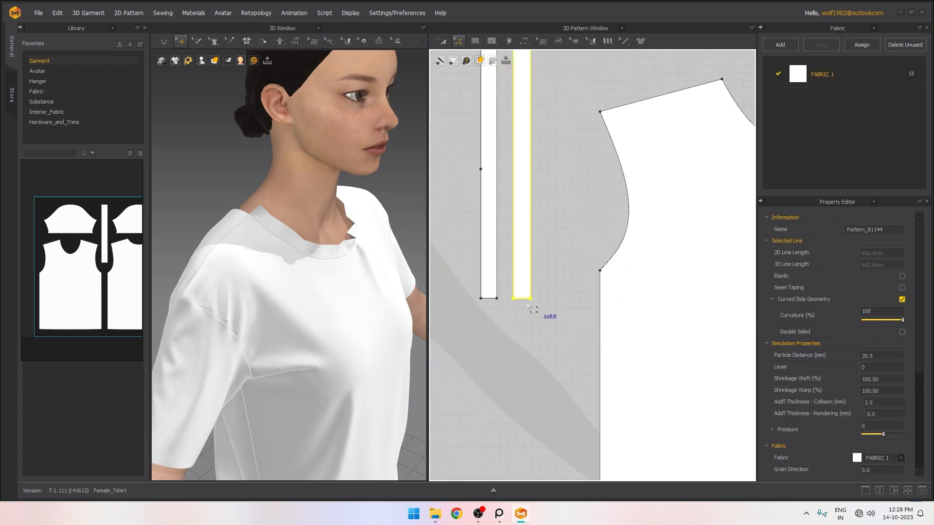
# Narrow the new strip by moving the two corner points of its outer long side inward
pyautogui.click(513, 300)
pyautogui.scroll(3, 523, 300)
pyautogui.moveTo(527, 319); pyautogui.dragTo(500, 307)
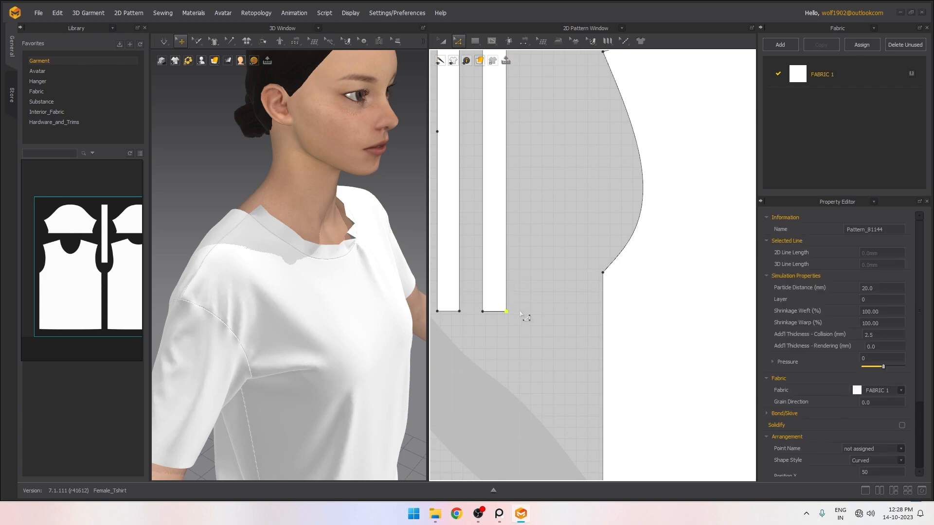
pyautogui.scroll(-7, 535, 243)
pyautogui.moveTo(541, 198); pyautogui.dragTo(554, 252, button='middle')
pyautogui.moveTo(569, 208); pyautogui.dragTo(567, 209)
pyautogui.scroll(7, 579, 204)
pyautogui.moveTo(559, 194); pyautogui.dragTo(616, 346, button='middle')
pyautogui.moveTo(553, 165); pyautogui.dragTo(607, 345, button='middle')
pyautogui.moveTo(579, 199); pyautogui.dragTo(575, 200)
pyautogui.scroll(-7, 602, 295)
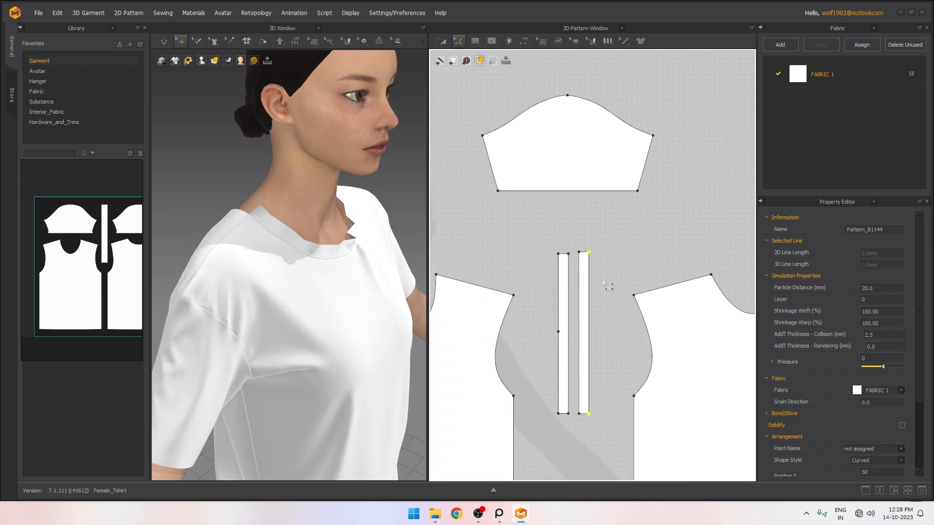
# Check the widths of the top edges of both neckband strips
pyautogui.moveTo(604, 257); pyautogui.dragTo(573, 233, button='middle')
pyautogui.scroll(3, 564, 209)
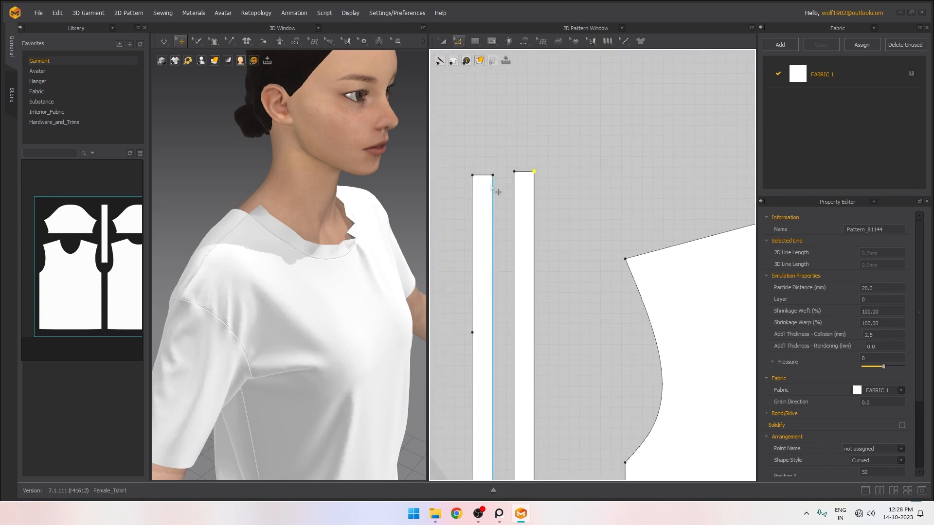
pyautogui.click(488, 178)
pyautogui.click(524, 173)
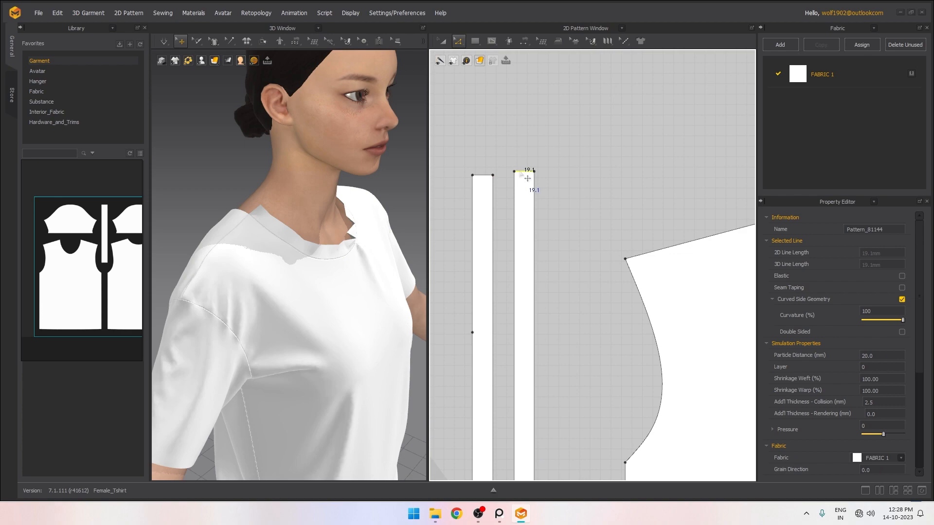
# Shift the new strip's outer long edge outward to make the strip 19.6 mm wide
pyautogui.scroll(-3, 560, 219)
pyautogui.moveTo(566, 175); pyautogui.dragTo(569, 276)
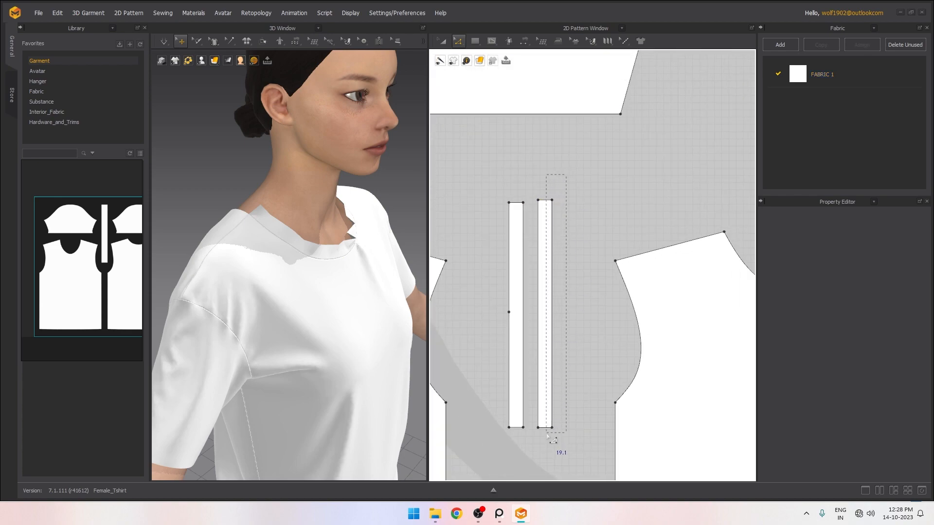
pyautogui.moveTo(547, 435); pyautogui.dragTo(546, 436)
pyautogui.scroll(3, 556, 275)
pyautogui.moveTo(489, 127); pyautogui.dragTo(540, 245, button='middle')
pyautogui.scroll(2, 526, 194)
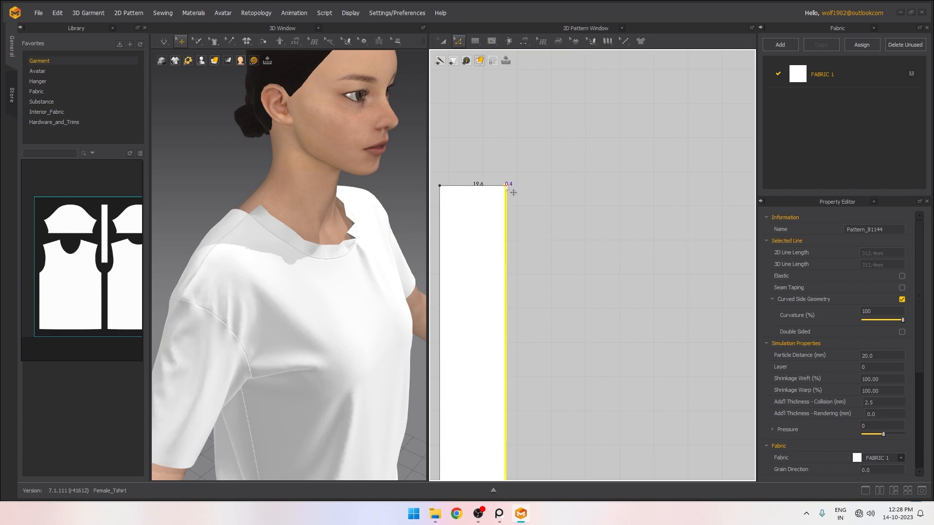
pyautogui.scroll(-5, 513, 193)
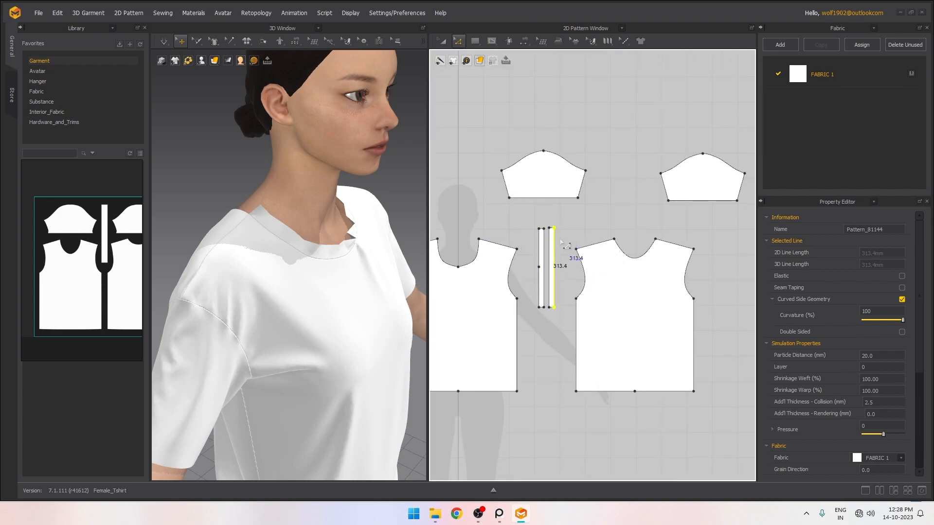
# Move the new strip from beside the avatar to her head and rotate it to lie horizontally
pyautogui.click(524, 41)
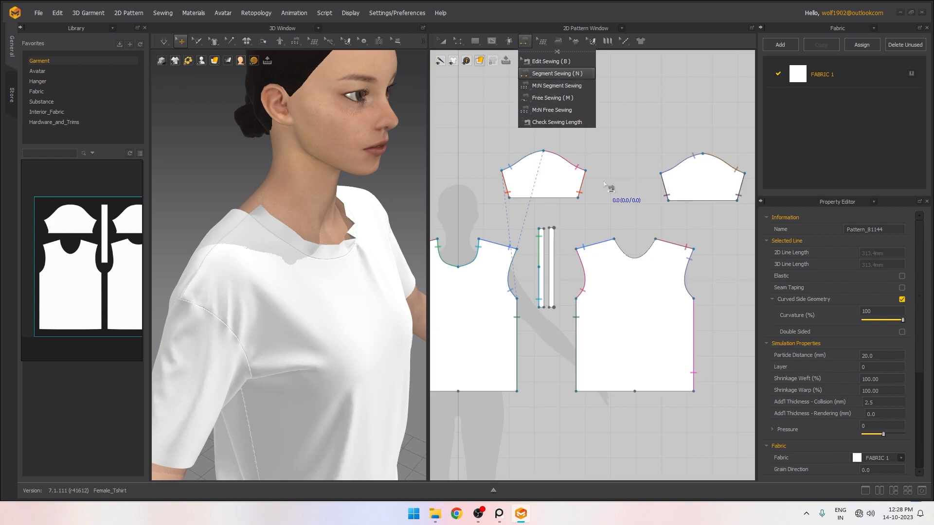
pyautogui.click(553, 268)
pyautogui.scroll(-3, 295, 223)
pyautogui.moveTo(332, 233)
pyautogui.mouseDown(button='right')
pyautogui.moveTo(294, 223)
pyautogui.moveTo(336, 238)
pyautogui.mouseUp(button='right')
pyautogui.click(396, 237)
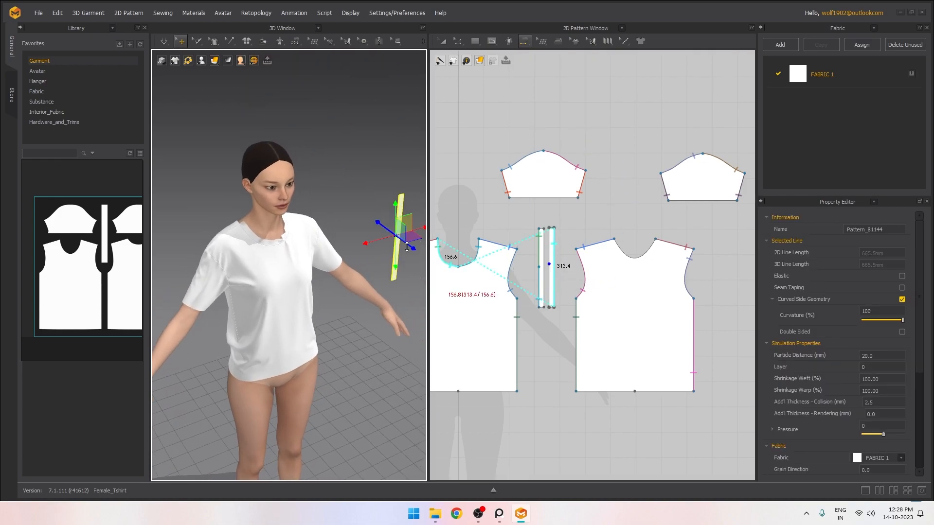
pyautogui.moveTo(402, 231); pyautogui.dragTo(263, 158)
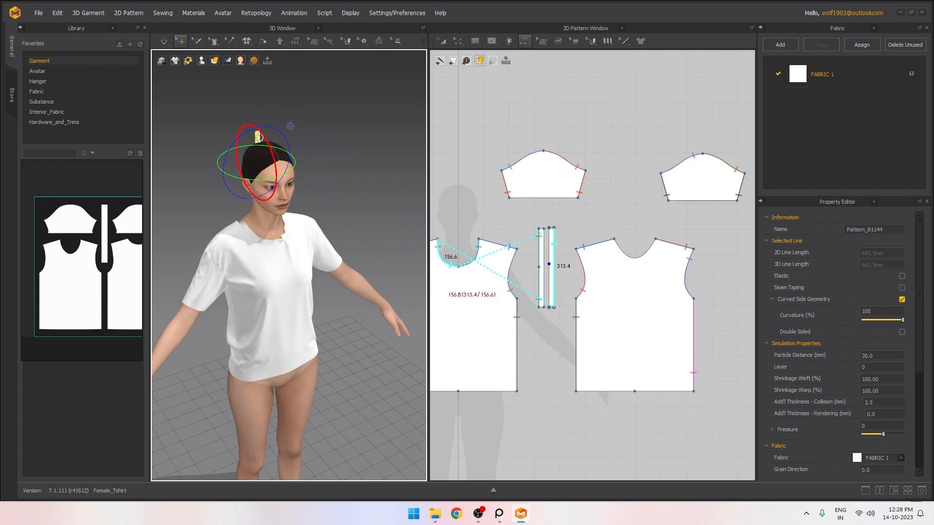
pyautogui.moveTo(269, 138); pyautogui.dragTo(270, 137)
# Position the horizontal strip behind the avatar's neck, just above the shirt's back neckline
pyautogui.moveTo(279, 219); pyautogui.dragTo(359, 221, button='right')
pyautogui.moveTo(197, 224); pyautogui.dragTo(346, 205)
pyautogui.moveTo(346, 206); pyautogui.dragTo(337, 230, button='right')
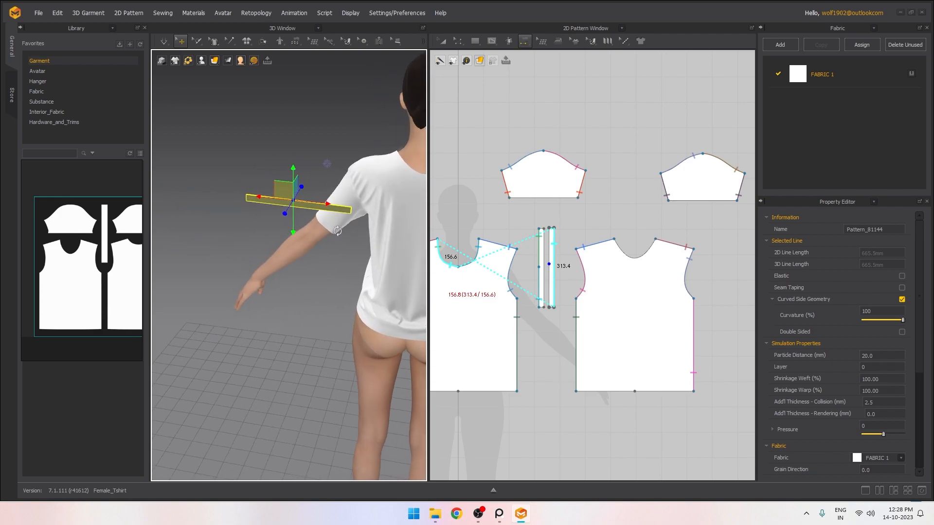
pyautogui.moveTo(321, 201); pyautogui.dragTo(465, 220)
pyautogui.moveTo(411, 217); pyautogui.dragTo(338, 214, button='right')
pyautogui.moveTo(275, 186); pyautogui.dragTo(277, 109)
pyautogui.moveTo(310, 109); pyautogui.dragTo(236, 117, button='right')
pyautogui.moveTo(236, 117); pyautogui.dragTo(321, 225, button='middle')
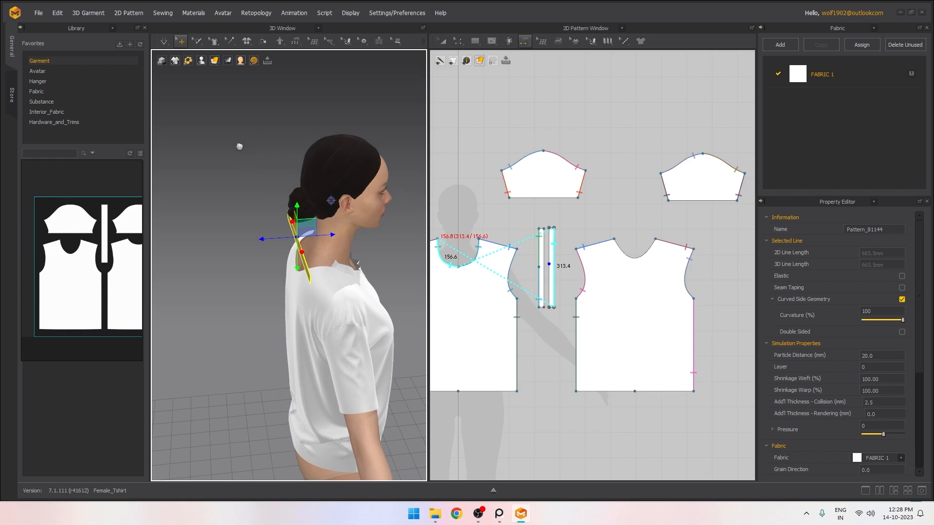
pyautogui.moveTo(236, 142); pyautogui.dragTo(232, 142, button='right')
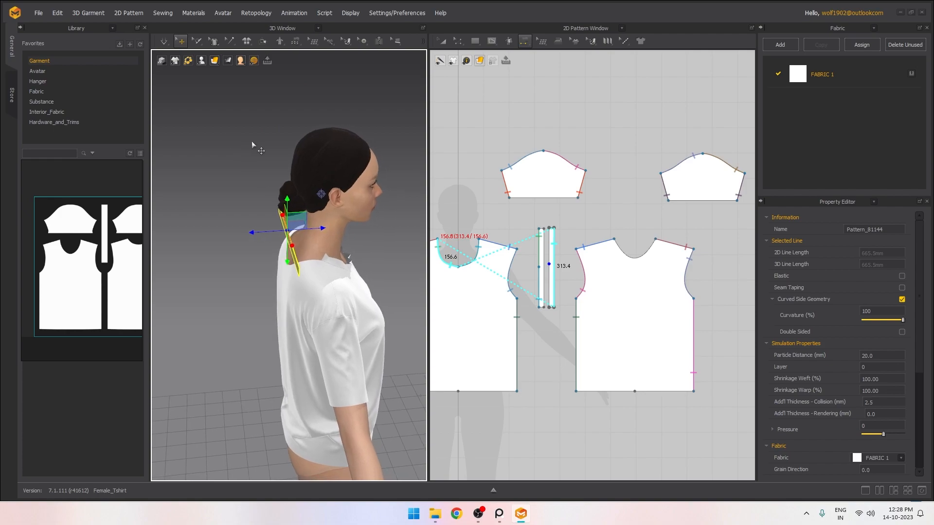
pyautogui.moveTo(311, 185); pyautogui.dragTo(338, 225, button='right')
pyautogui.moveTo(337, 225); pyautogui.dragTo(365, 240, button='middle')
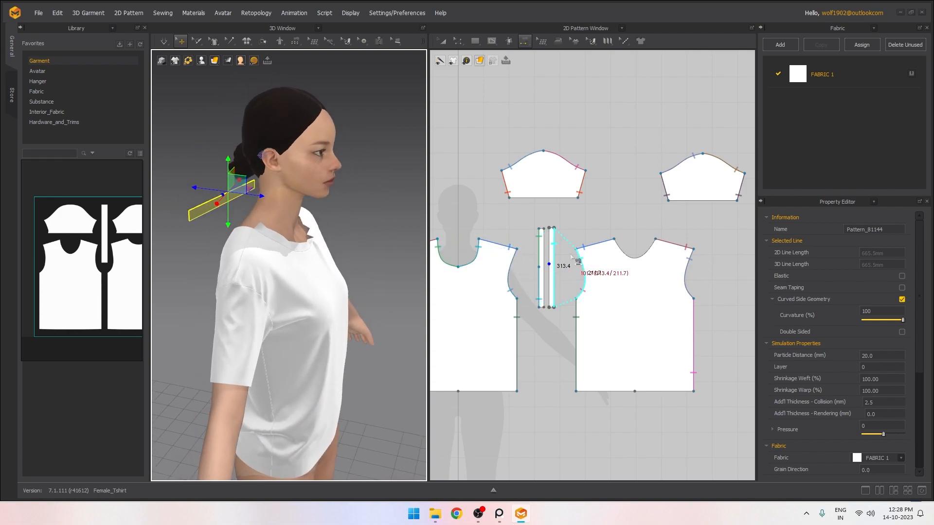
# Try sewing the new strip's outer long edge to the back neckline, inspect the seam lines in 3D and undo the seam
pyautogui.click(554, 259)
pyautogui.click(462, 270)
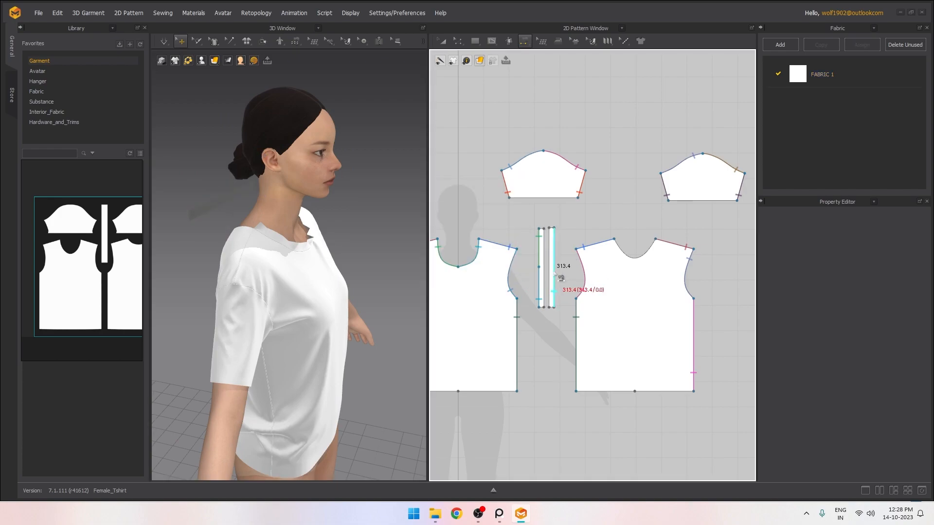
pyautogui.click(637, 262)
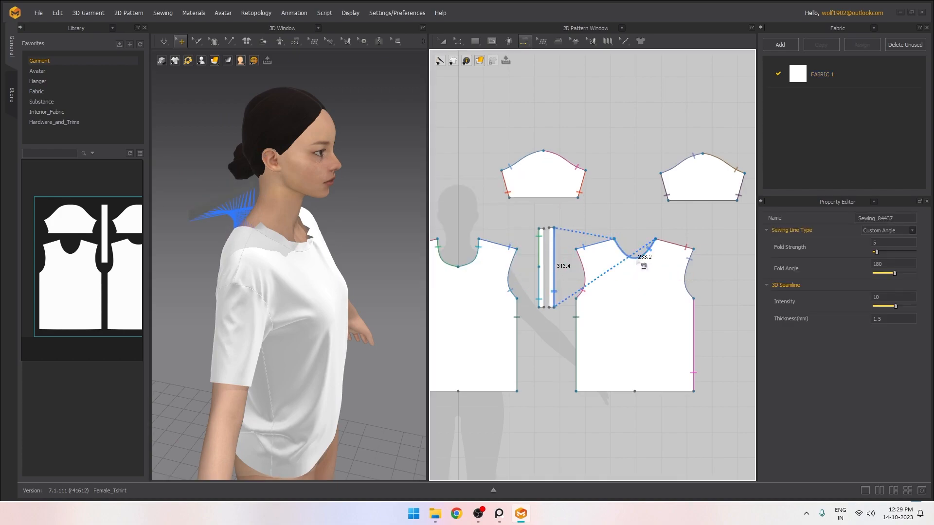
pyautogui.scroll(3, 292, 265)
pyautogui.moveTo(292, 265)
pyautogui.mouseDown(button='right')
pyautogui.moveTo(328, 271)
pyautogui.moveTo(285, 255)
pyautogui.mouseUp(button='right')
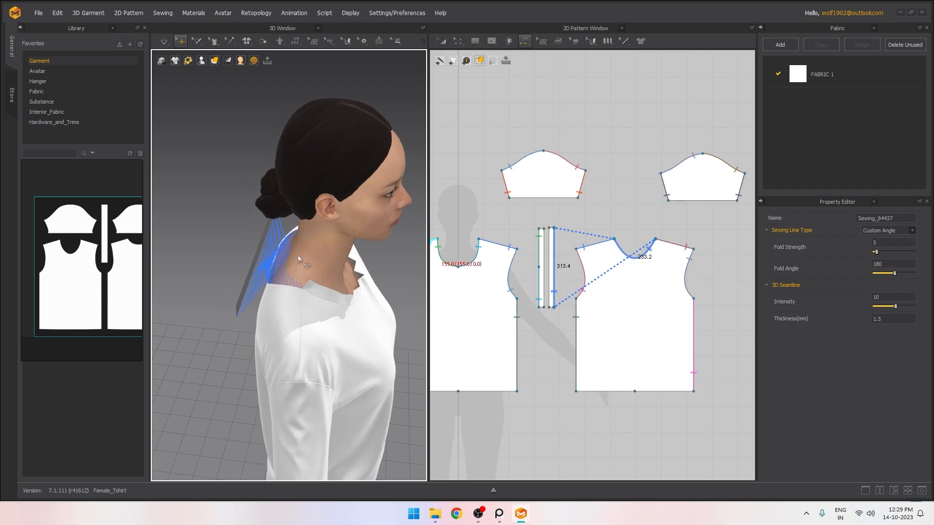
pyautogui.hotkey('ctrl', 'z')
# Try the seam between the new strip and the back neckline again, viewing it from behind, and cancel it
pyautogui.click(554, 266)
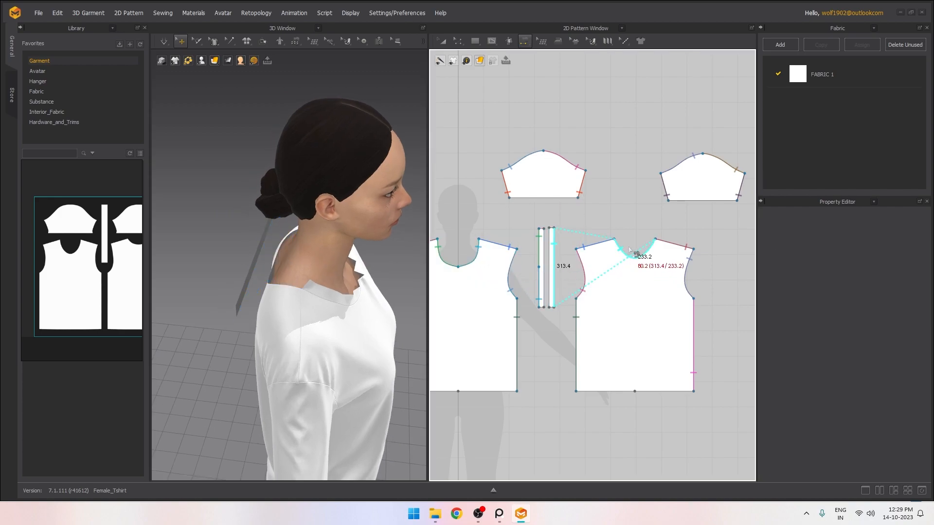
pyautogui.click(636, 255)
pyautogui.moveTo(330, 265); pyautogui.dragTo(227, 253, button='right')
pyautogui.press('Escape')
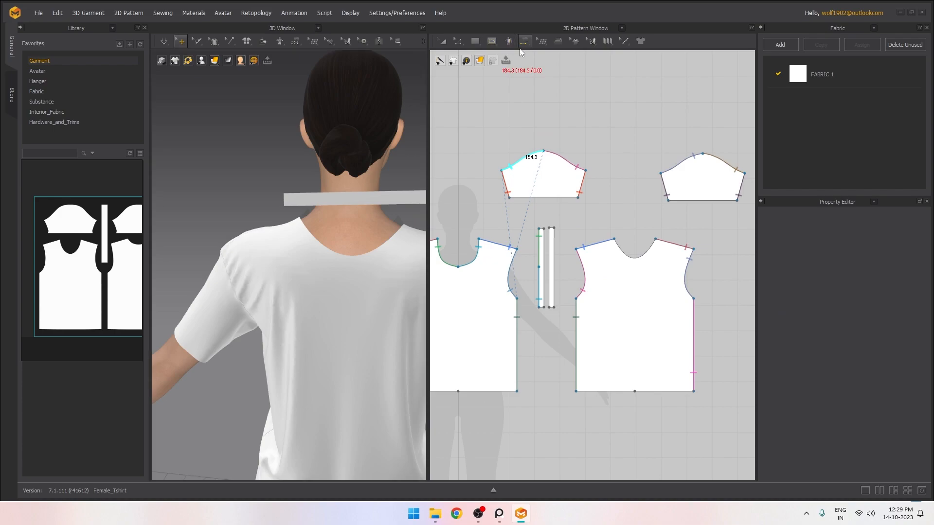
# Sew the strip's lower edge to the back neckline directly on the avatar with Segment Sewing, in the matching direction
pyautogui.click(524, 41)
pyautogui.click(537, 72)
pyautogui.moveTo(415, 203); pyautogui.dragTo(342, 208, button='middle')
pyautogui.moveTo(313, 261); pyautogui.dragTo(252, 253, button='right')
pyautogui.moveTo(252, 253); pyautogui.dragTo(303, 249, button='middle')
pyautogui.moveTo(303, 248); pyautogui.dragTo(340, 243, button='right')
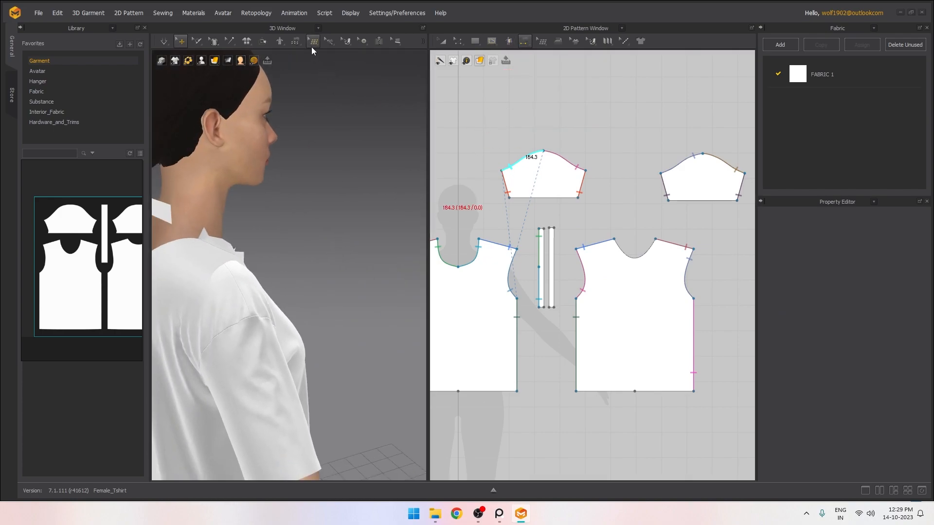
pyautogui.click(295, 43)
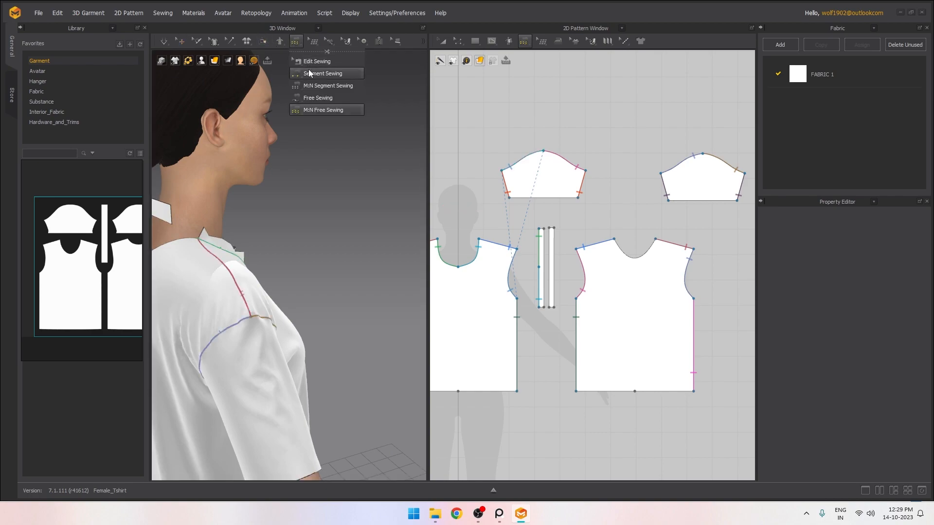
pyautogui.click(311, 77)
pyautogui.moveTo(320, 161); pyautogui.dragTo(355, 178, button='right')
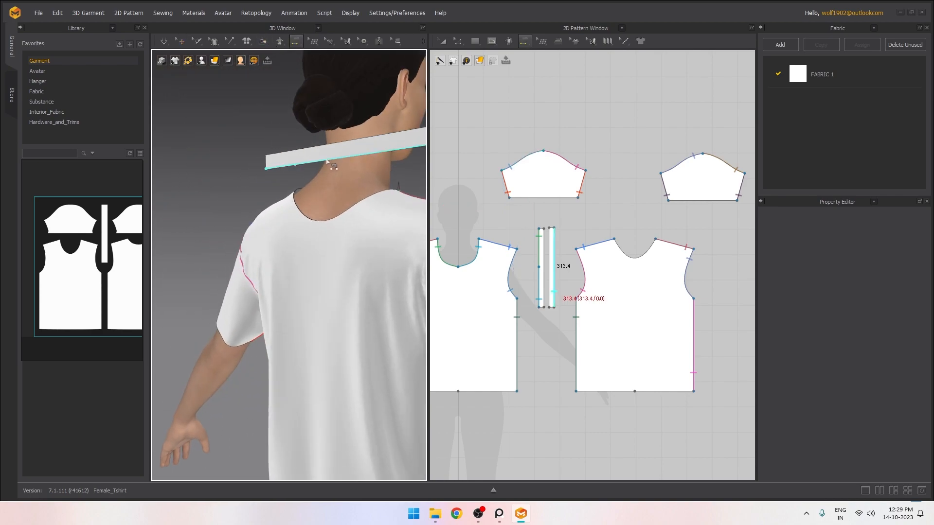
pyautogui.click(327, 223)
# Simulate the garment to pull the new strip onto the back neckline, checking the result around the shoulder
pyautogui.moveTo(386, 219); pyautogui.dragTo(357, 197, button='right')
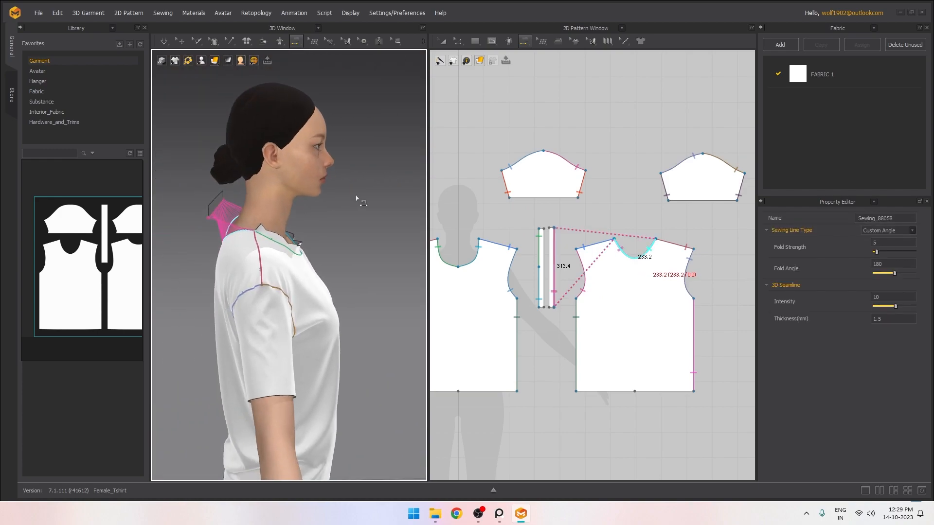
pyautogui.press('space')
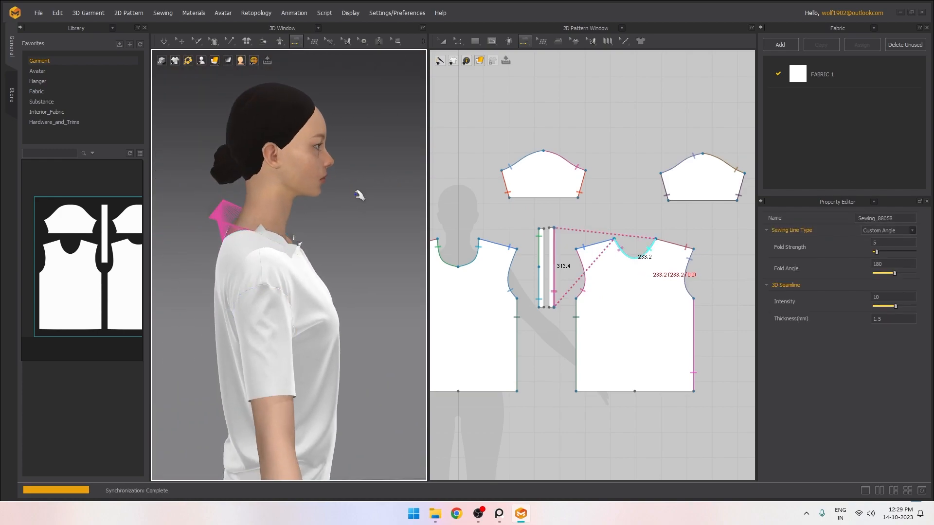
pyautogui.moveTo(403, 209); pyautogui.dragTo(341, 229, button='right')
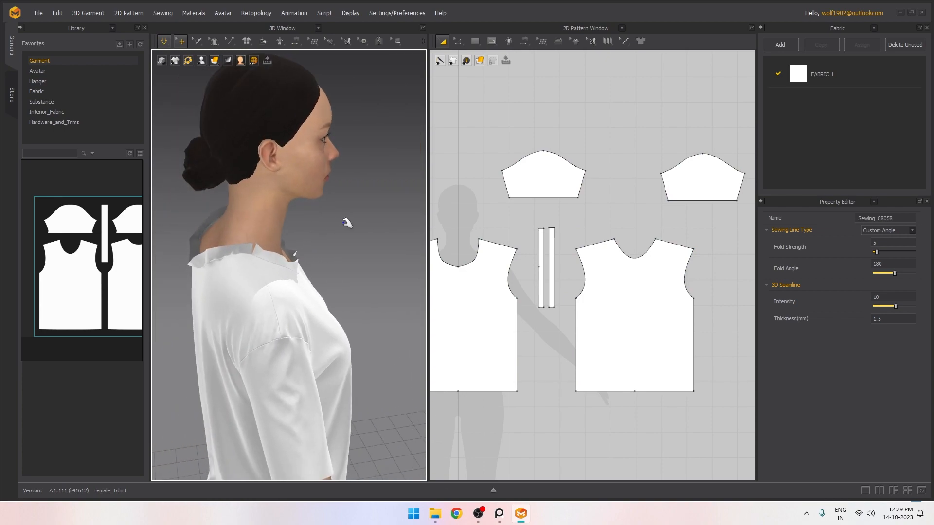
pyautogui.scroll(3, 341, 229)
# Sew the short ends of the front and back neckband strips together at the avatar's right shoulder
pyautogui.press('n')
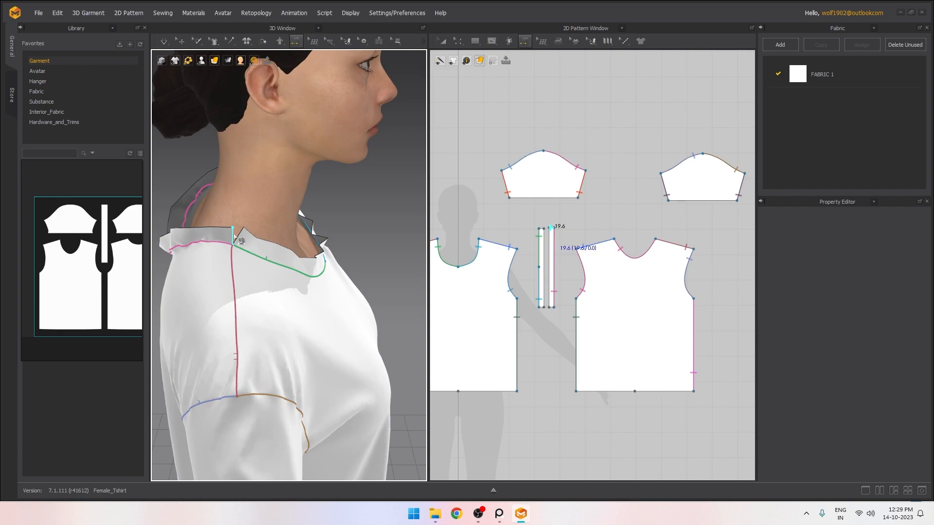
pyautogui.moveTo(290, 236); pyautogui.dragTo(297, 224, button='right')
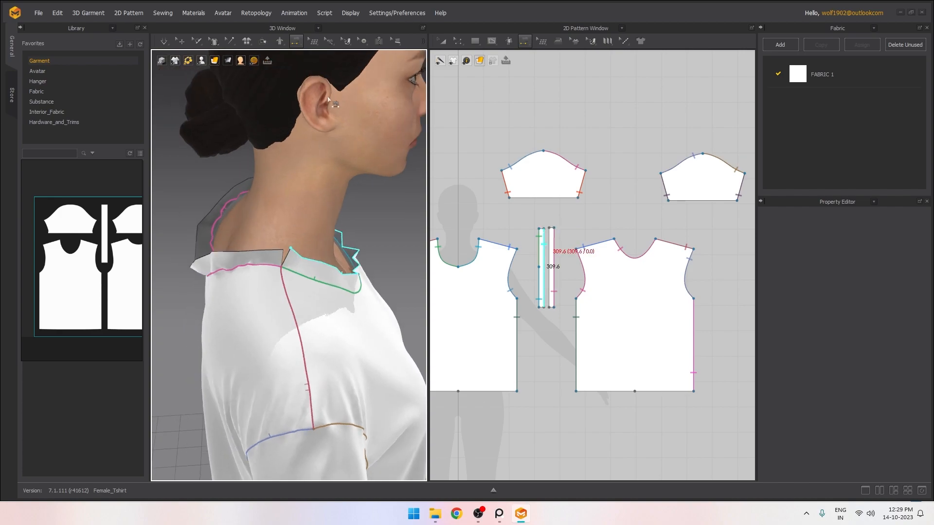
pyautogui.click(282, 258)
# Sew the short ends of the front and back neckband strips together at the avatar's left shoulder
pyautogui.moveTo(400, 240); pyautogui.dragTo(287, 234, button='right')
pyautogui.scroll(-4, 287, 234)
pyautogui.moveTo(282, 165); pyautogui.dragTo(338, 286, button='middle')
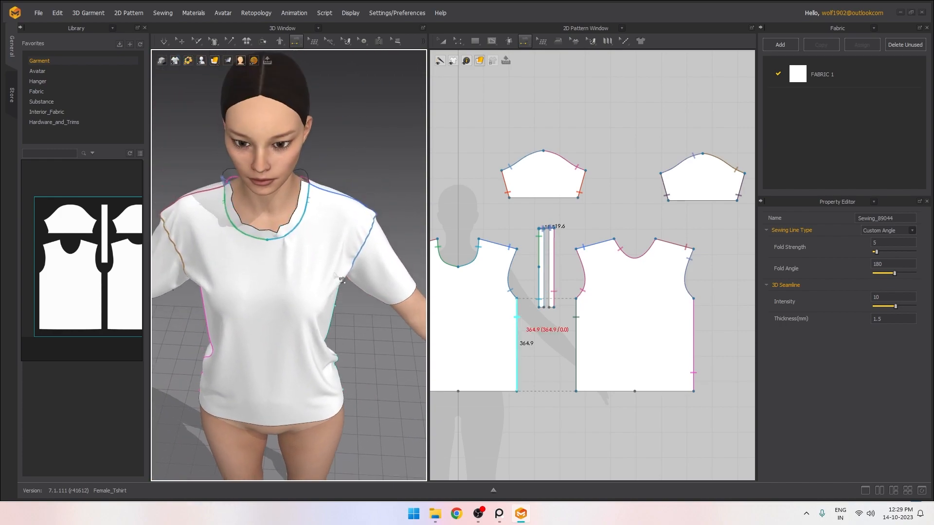
pyautogui.scroll(4, 335, 282)
pyautogui.moveTo(313, 240); pyautogui.dragTo(198, 294, button='right')
pyautogui.scroll(5, 321, 222)
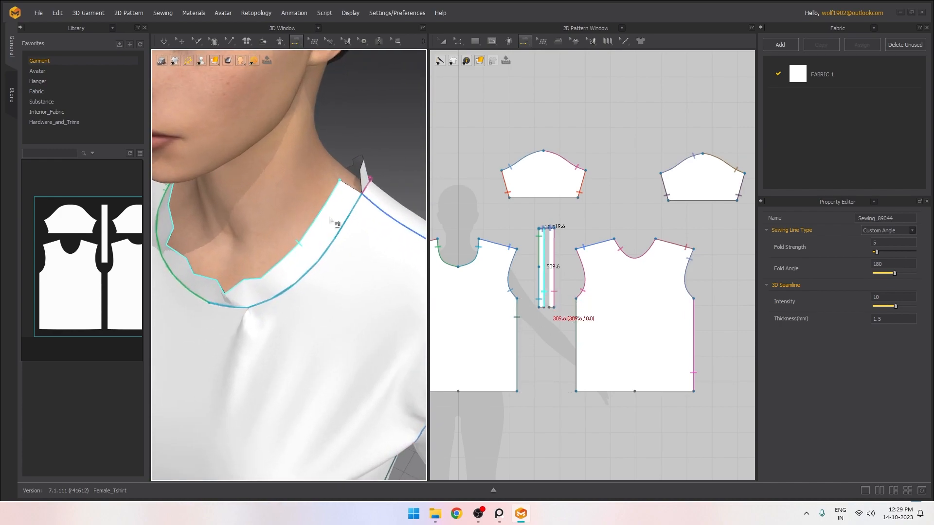
pyautogui.click(350, 176)
pyautogui.click(368, 180)
# Simulate the garment with both shoulder joins sewn and inspect the neckband from the avatar's right side
pyautogui.scroll(-2, 361, 217)
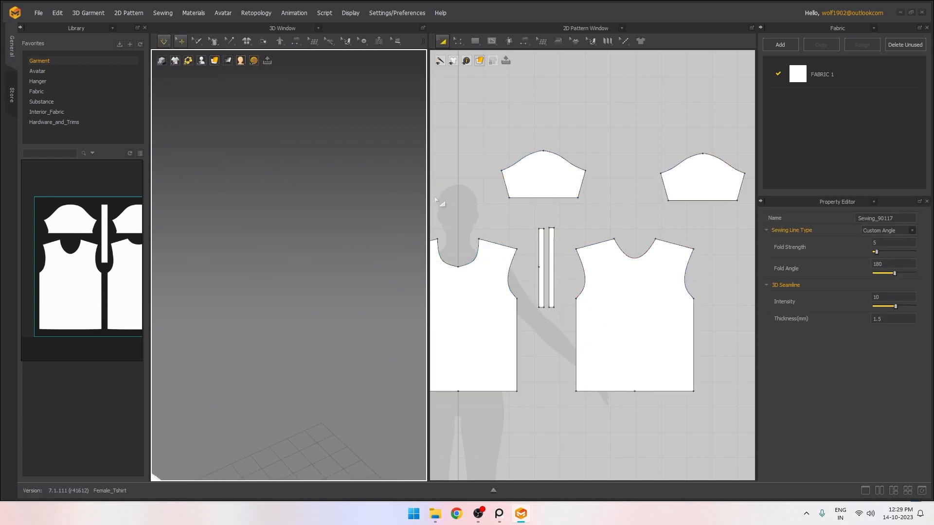
pyautogui.scroll(6, 272, 214)
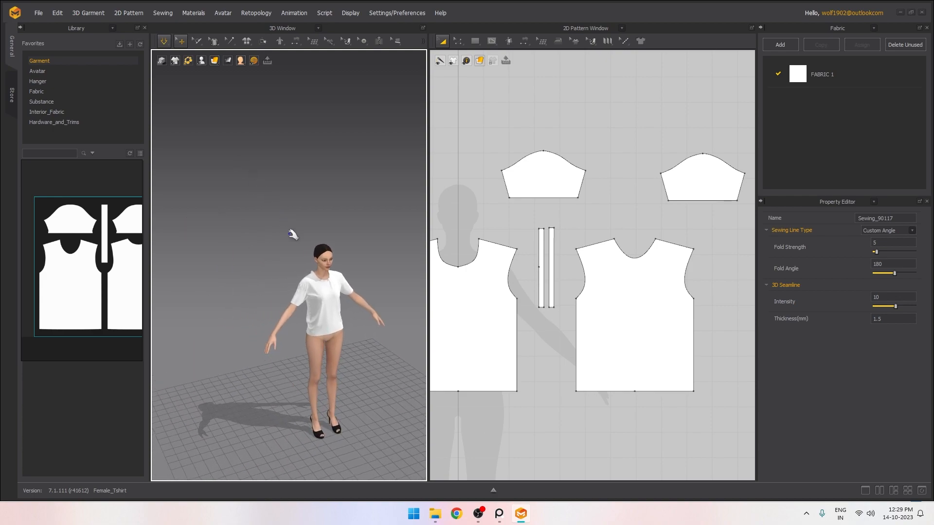
pyautogui.scroll(-6, 316, 229)
pyautogui.moveTo(295, 191); pyautogui.dragTo(319, 198, button='right')
pyautogui.scroll(4, 316, 209)
pyautogui.moveTo(311, 265); pyautogui.dragTo(315, 286, button='middle')
pyautogui.scroll(3, 315, 287)
pyautogui.moveTo(315, 286); pyautogui.dragTo(299, 240, button='right')
pyautogui.scroll(4, 299, 240)
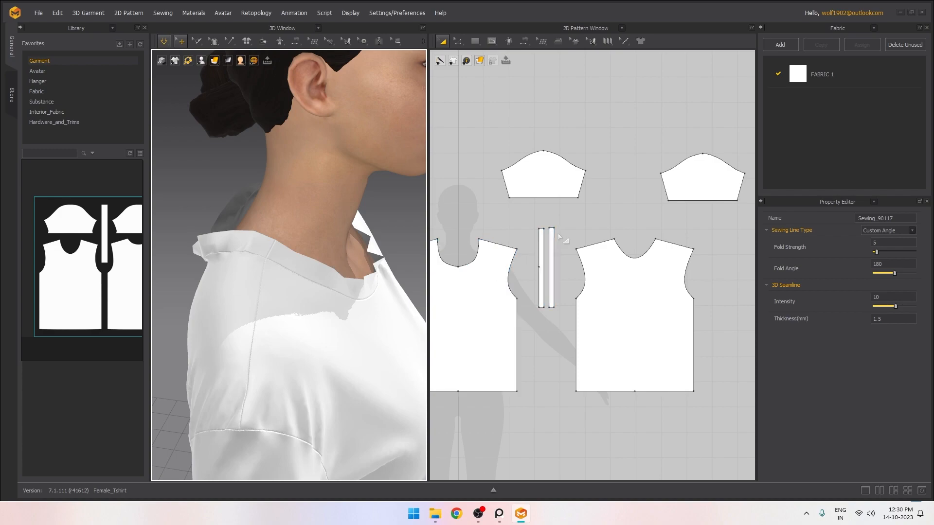
# Shorten both neckband strips together by moving their upper short ends down in the 2D pattern with Edit Pattern
pyautogui.scroll(3, 554, 249)
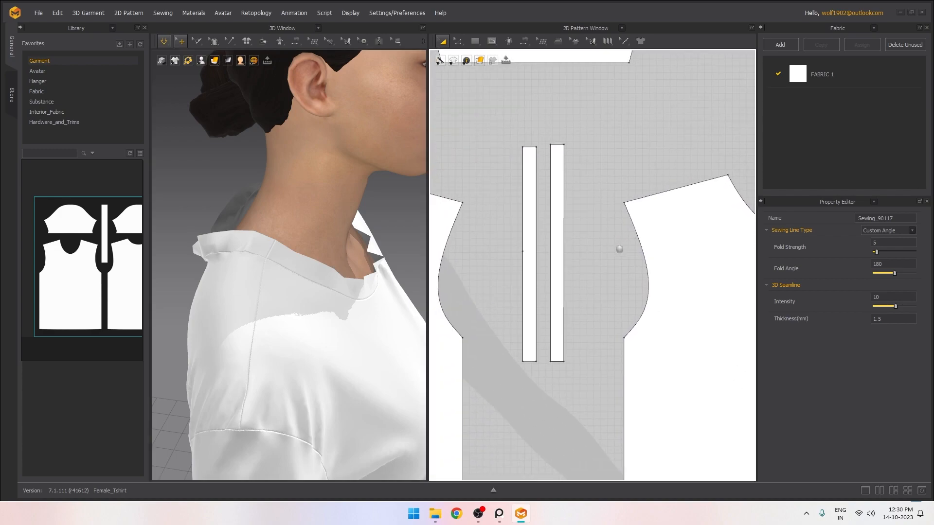
pyautogui.click(546, 282)
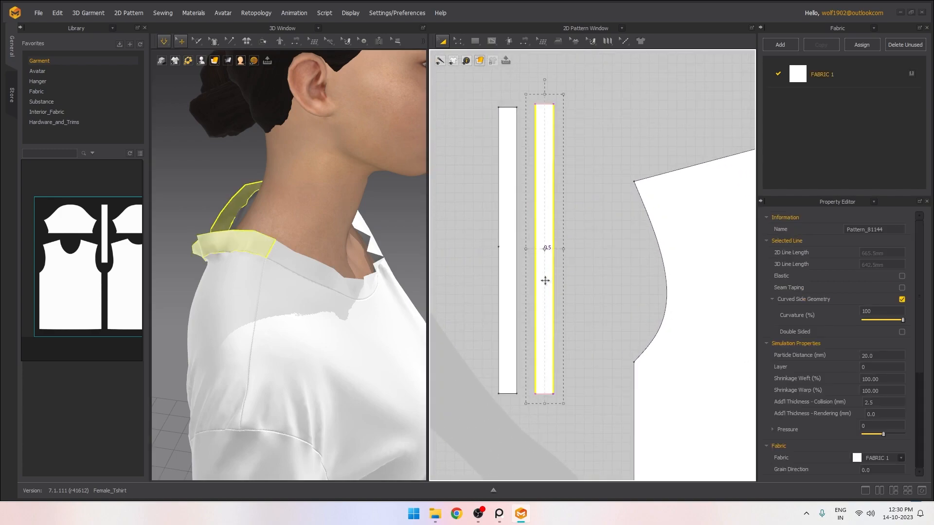
pyautogui.scroll(-3, 547, 274)
pyautogui.click(559, 255)
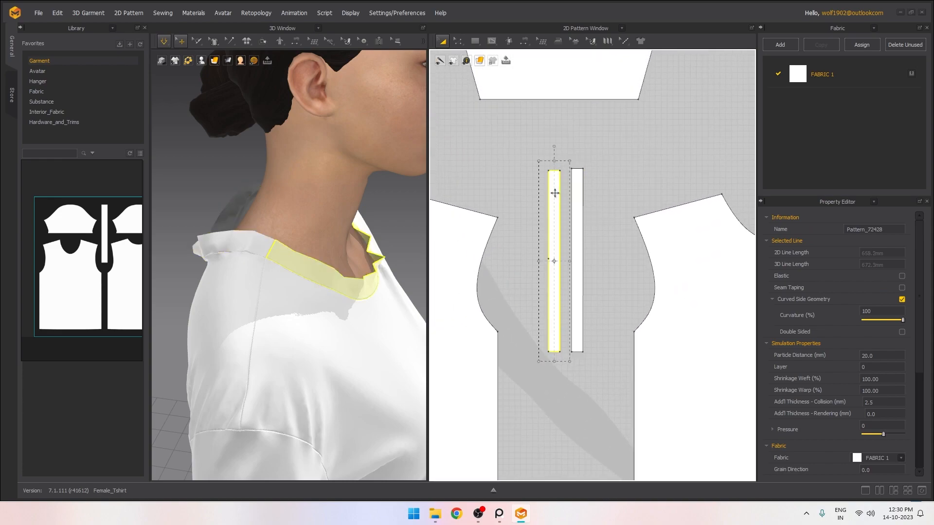
pyautogui.click(548, 168)
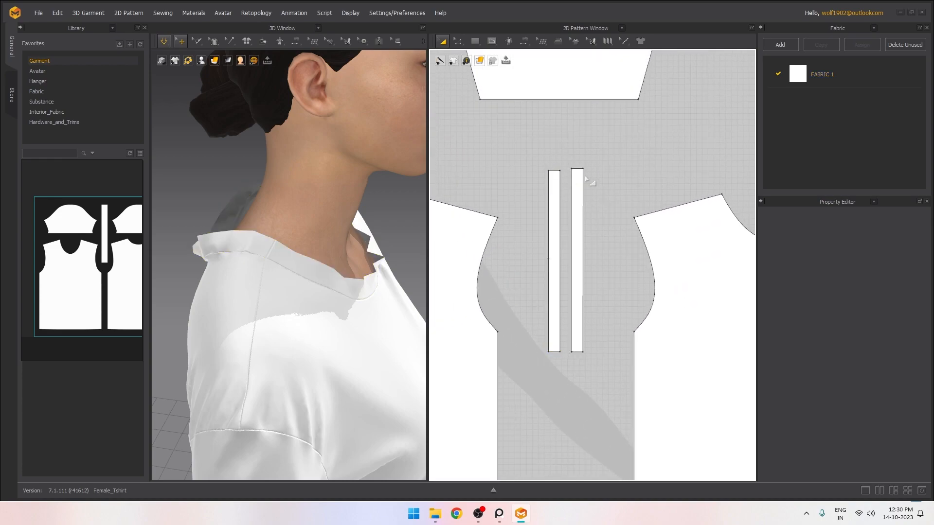
pyautogui.click(459, 44)
pyautogui.moveTo(604, 151); pyautogui.dragTo(519, 184)
pyautogui.scroll(5, 568, 180)
pyautogui.moveTo(566, 181); pyautogui.dragTo(584, 111, button='middle')
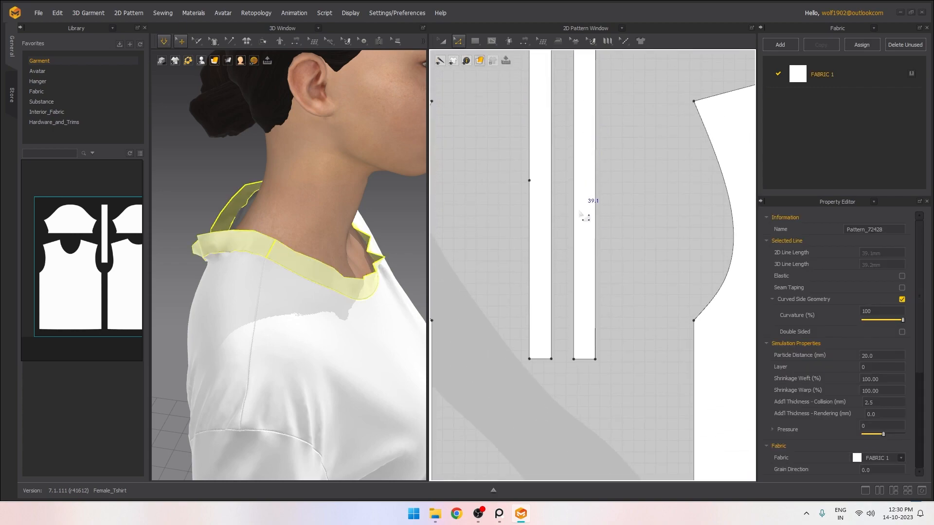
pyautogui.scroll(-4, 582, 229)
pyautogui.moveTo(584, 225); pyautogui.dragTo(592, 280, button='middle')
pyautogui.hotkey('shift', 'Down')
pyautogui.hotkey('shift', 'Down')
pyautogui.hotkey('shift', 'Down')
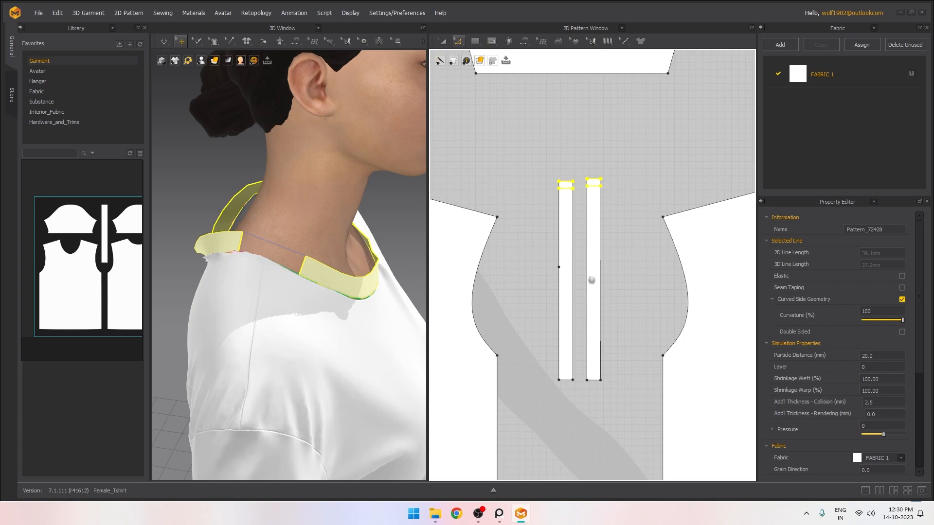
# Simulate the garment to tighten the shortened neckband and check its fit at the shoulder
pyautogui.press('space')
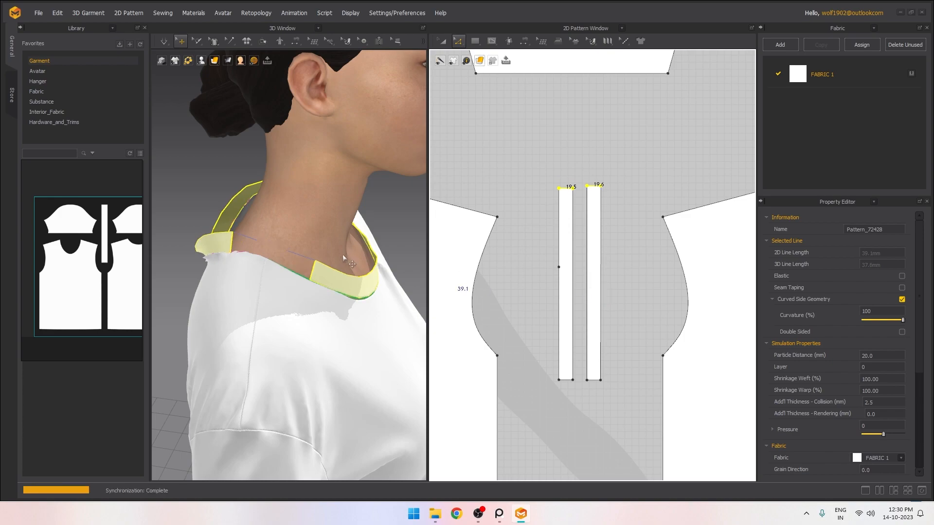
pyautogui.scroll(-3, 369, 284)
pyautogui.moveTo(371, 286); pyautogui.dragTo(356, 273, button='right')
pyautogui.moveTo(588, 333); pyautogui.dragTo(590, 315, button='middle')
# Shorten both neckband strips from their lower short ends, simulate, and check the back of the neck
pyautogui.moveTo(624, 379); pyautogui.dragTo(531, 329)
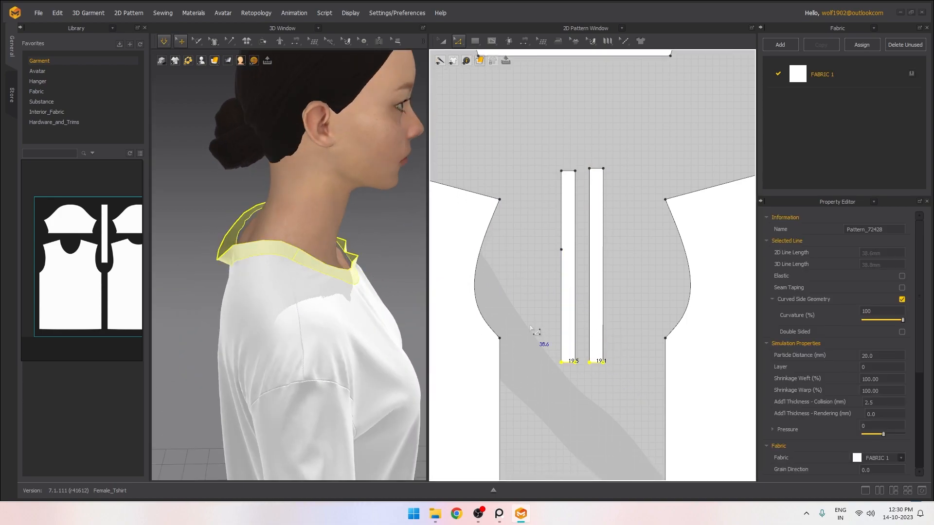
pyautogui.press('Up')
pyautogui.press('Up')
pyautogui.press('Up')
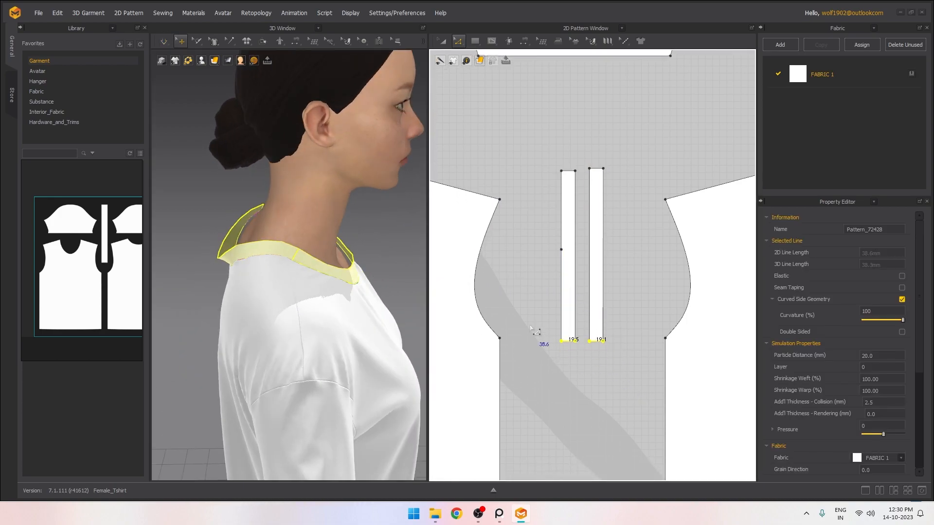
pyautogui.press('space')
pyautogui.moveTo(336, 258); pyautogui.dragTo(399, 266, button='right')
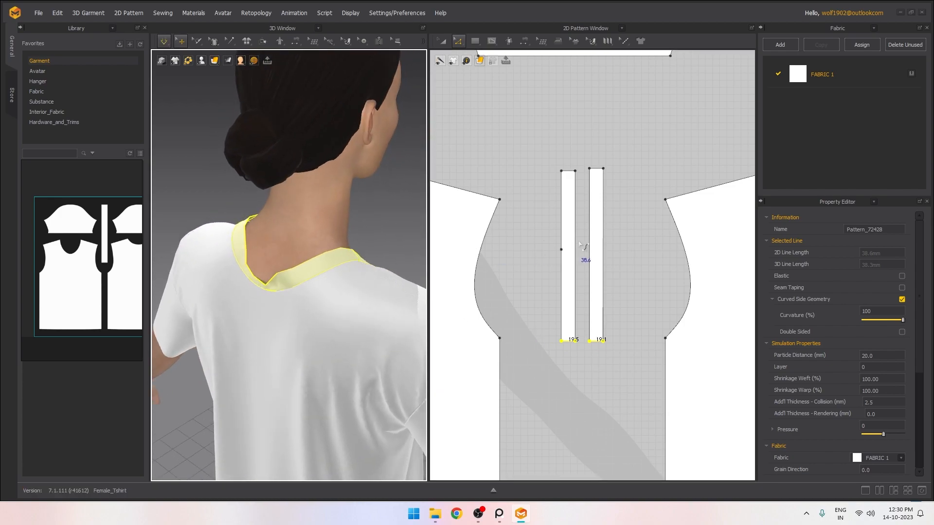
# Shorten only the back neckband strip from both short ends and simulate the garment again
pyautogui.click(595, 169)
pyautogui.press('space')
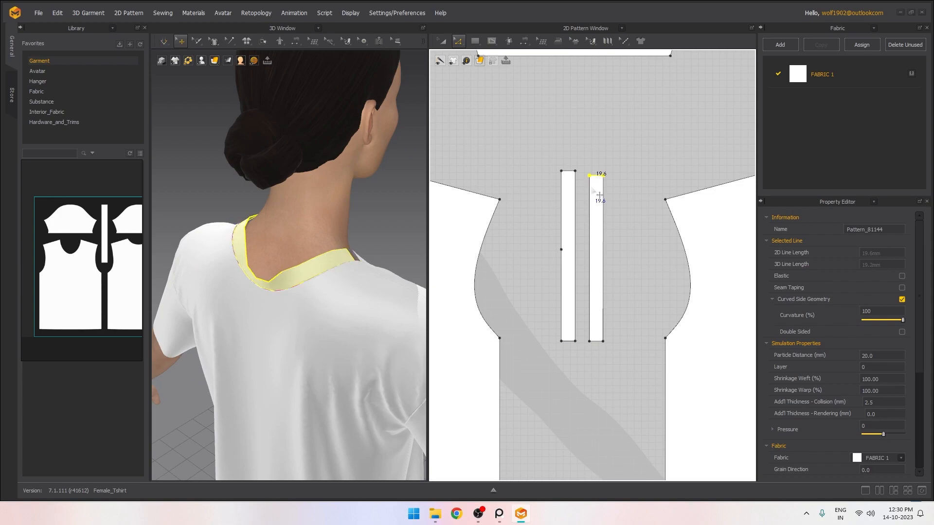
pyautogui.click(596, 341)
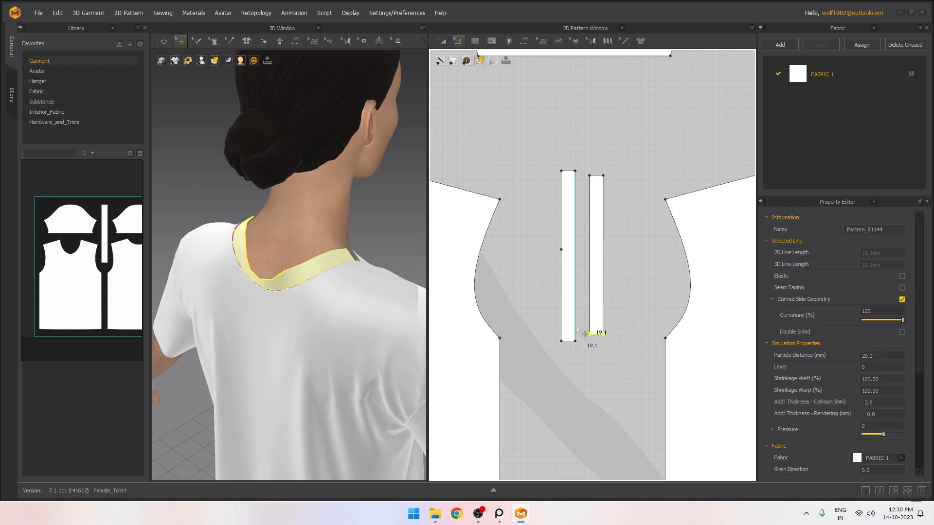
pyautogui.moveTo(404, 249); pyautogui.dragTo(282, 260, button='right')
pyautogui.press('space')
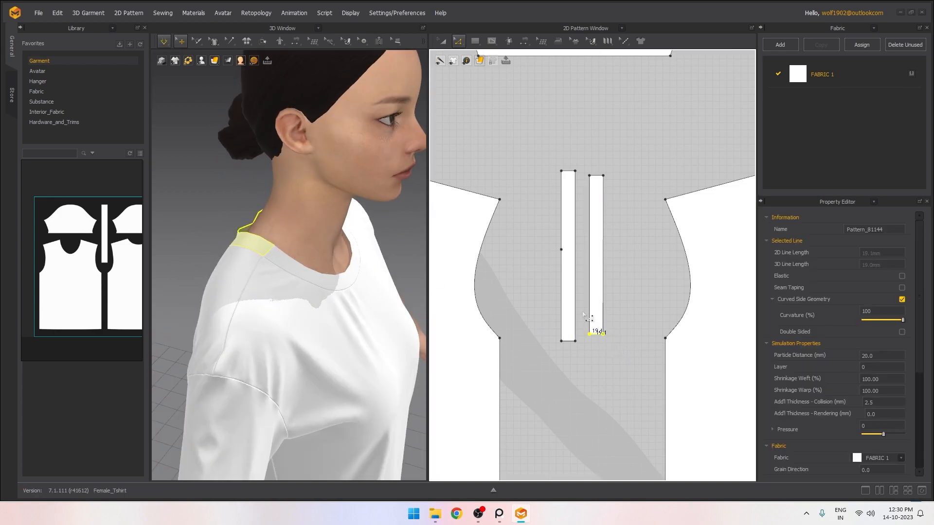
# Shorten the back neckband strip further at both ends, nudge it down in the 2D pattern, and check the simulated fit from behind
pyautogui.click(614, 171)
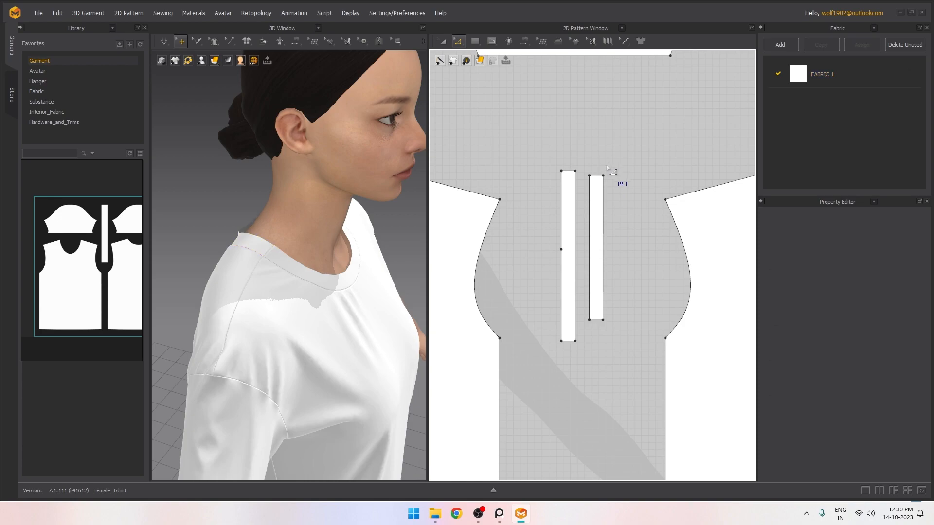
pyautogui.click(590, 183)
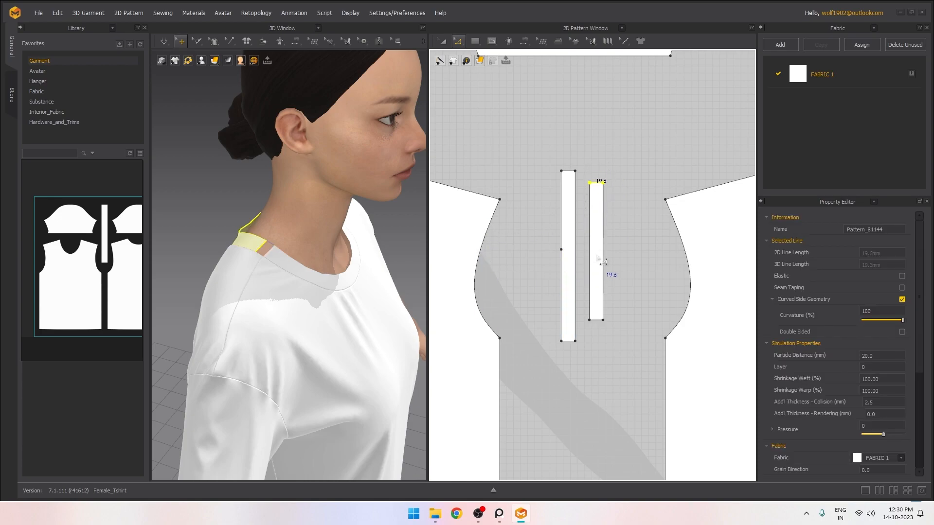
pyautogui.click(442, 41)
pyautogui.click(594, 239)
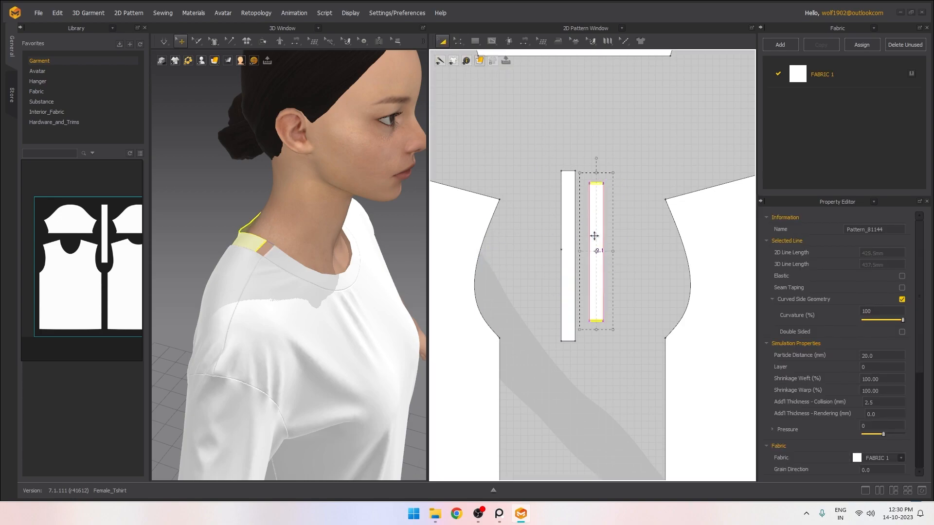
pyautogui.moveTo(319, 258); pyautogui.dragTo(419, 239, button='right')
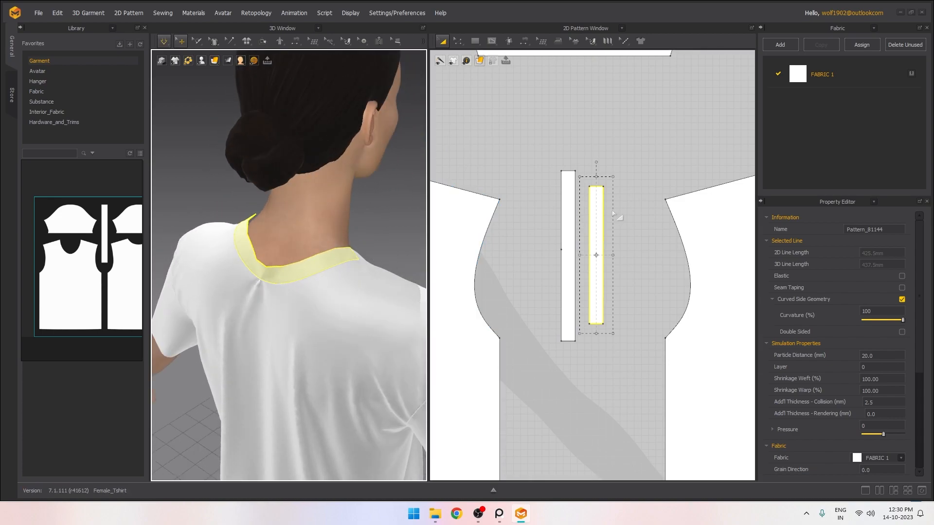
# Move the back neckband strip's upper short end down once more and simulate until the back neckline lies smooth
pyautogui.press('z')
pyautogui.moveTo(582, 204); pyautogui.dragTo(581, 205)
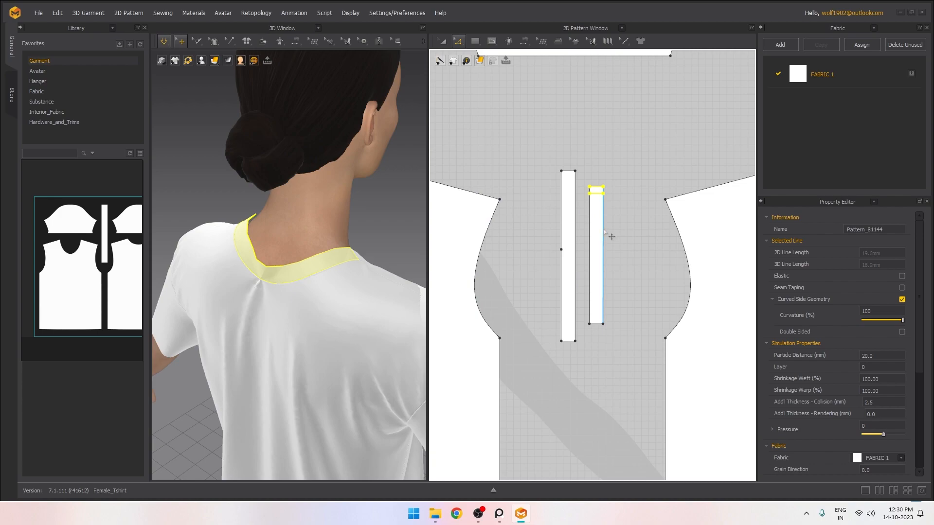
pyautogui.press('space')
pyautogui.press('space')
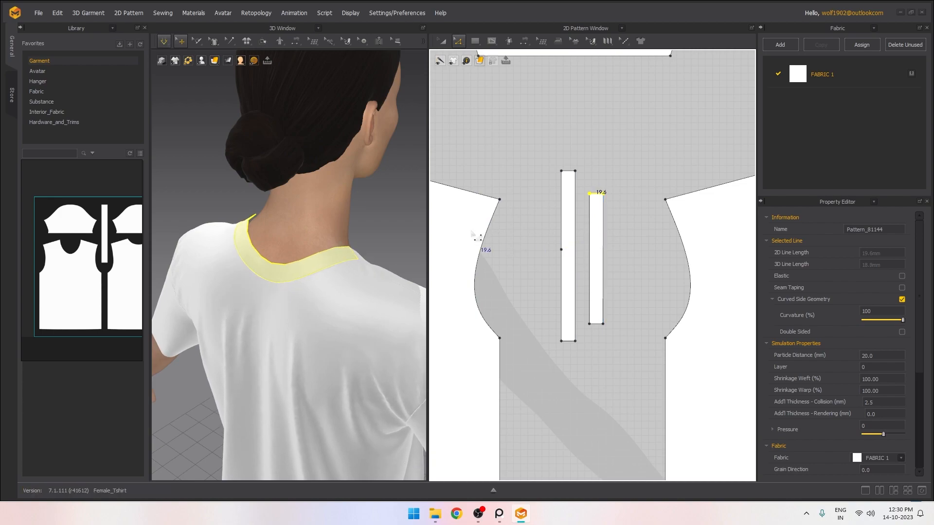
pyautogui.moveTo(349, 239); pyautogui.dragTo(264, 113, button='right')
pyautogui.click(442, 41)
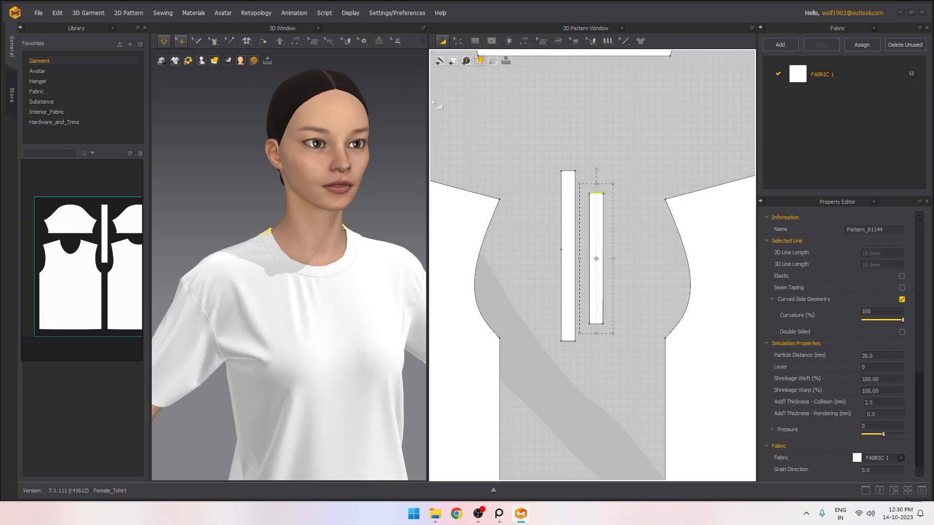
# Examine the draped T-shirt and its neckband from the front, and review the full set of pattern pieces
pyautogui.scroll(-5, 338, 165)
pyautogui.scroll(2, 371, 165)
pyautogui.click(377, 195)
pyautogui.moveTo(377, 209); pyautogui.dragTo(304, 243, button='right')
pyautogui.scroll(4, 304, 267)
pyautogui.moveTo(305, 267); pyautogui.dragTo(325, 270, button='middle')
pyautogui.scroll(-3, 311, 258)
pyautogui.moveTo(292, 245); pyautogui.dragTo(301, 229, button='right')
pyautogui.scroll(4, 316, 267)
pyautogui.scroll(-4, 349, 271)
pyautogui.scroll(1, 318, 255)
pyautogui.scroll(-2, 318, 255)
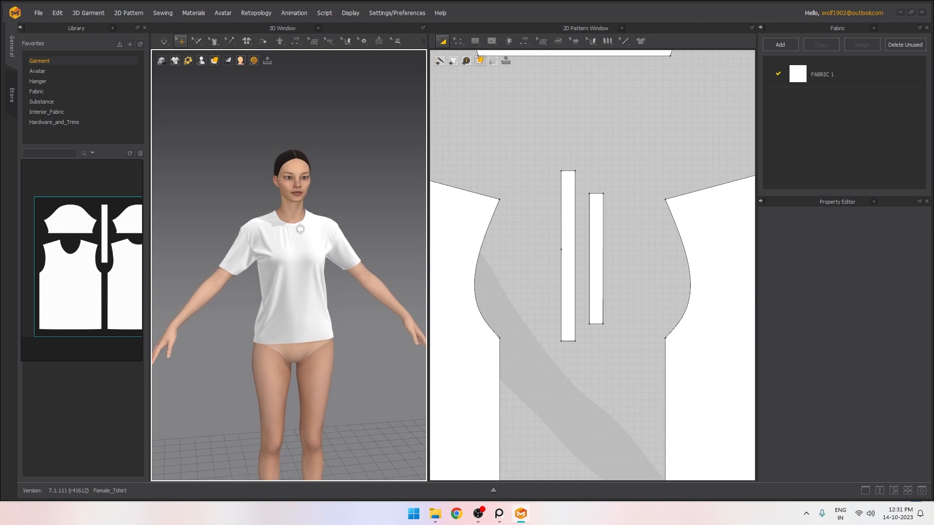
pyautogui.scroll(3, 303, 241)
pyautogui.scroll(-1, 304, 252)
pyautogui.scroll(1, 303, 250)
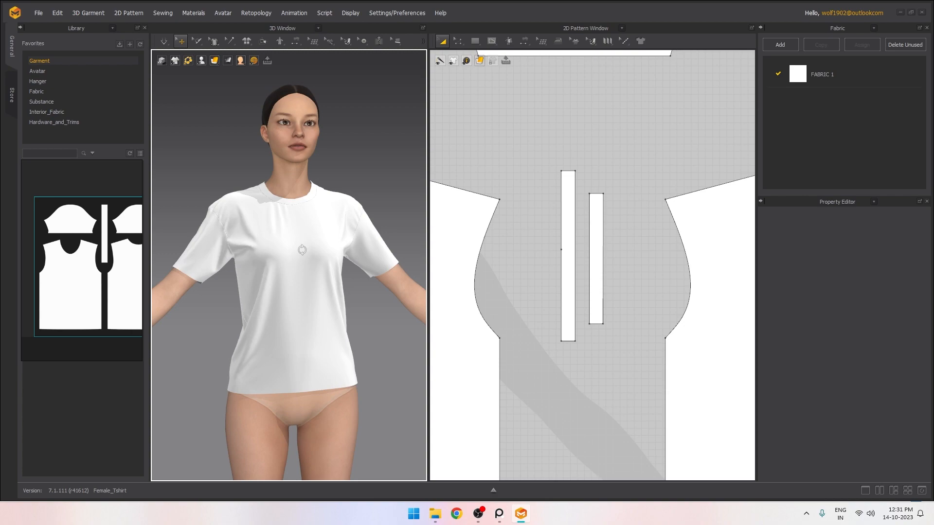
pyautogui.scroll(-5, 515, 317)
pyautogui.click(530, 260)
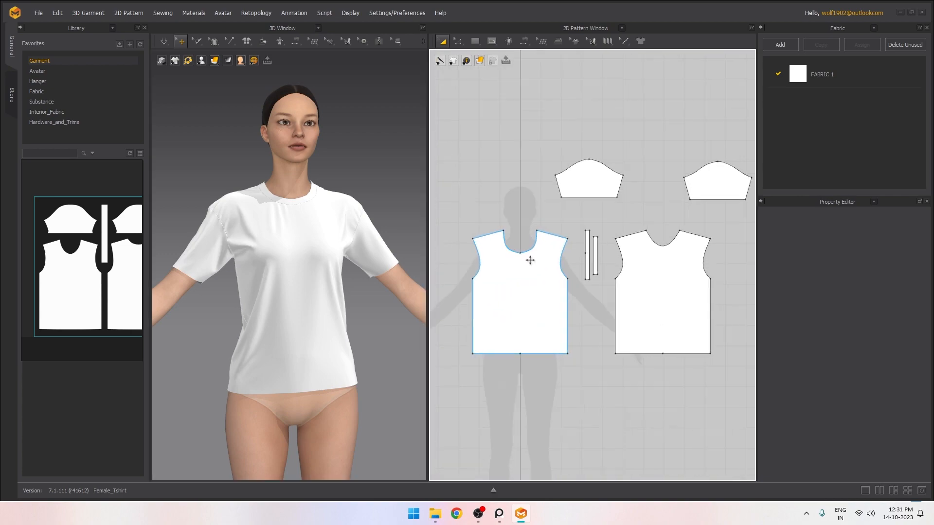